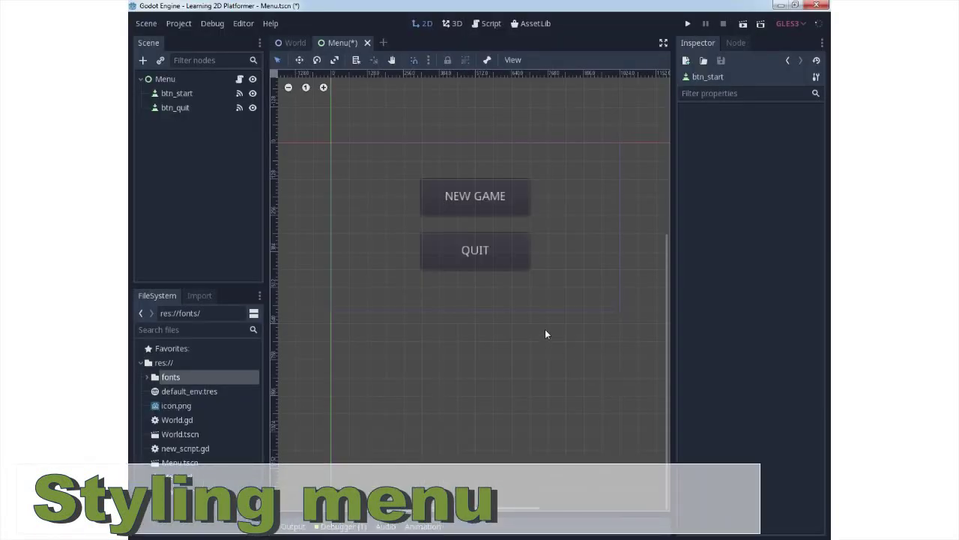
Step: Add a Label node as a child of Menu and place it above btn_start in the node order
left_click(166, 79)
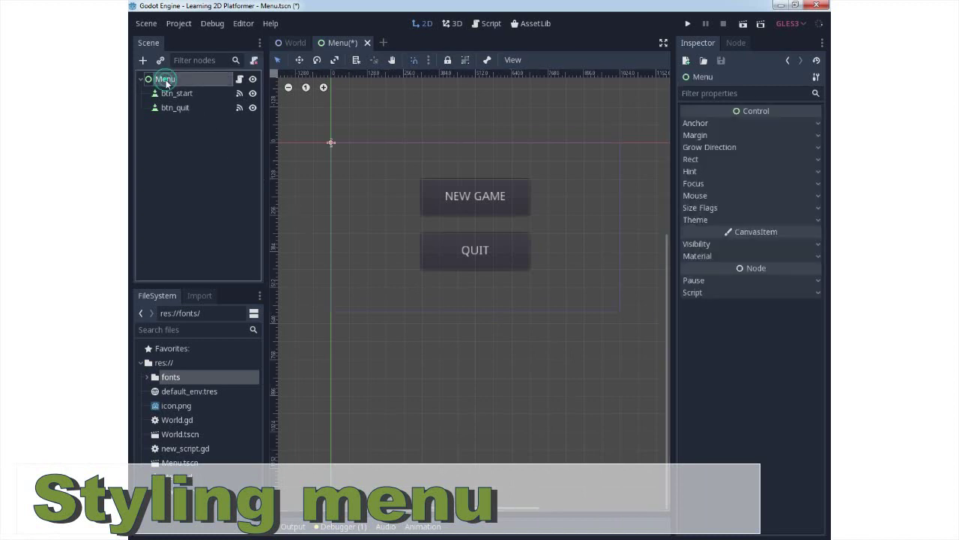
right_click(166, 80)
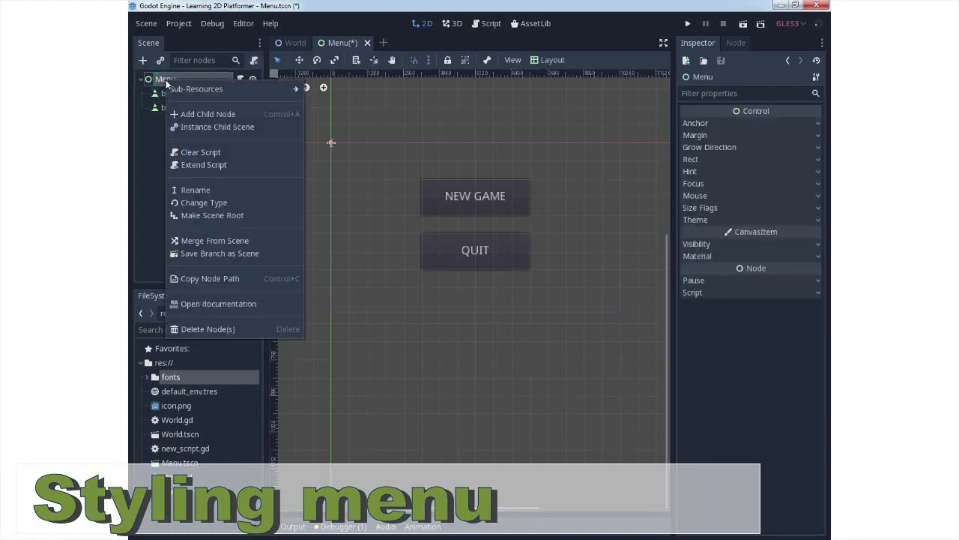
left_click(206, 114)
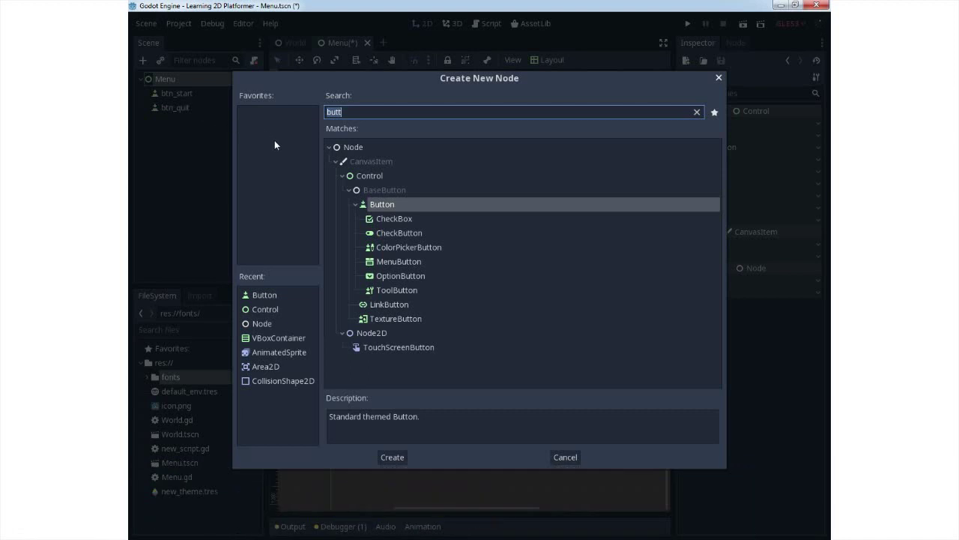
type("labe")
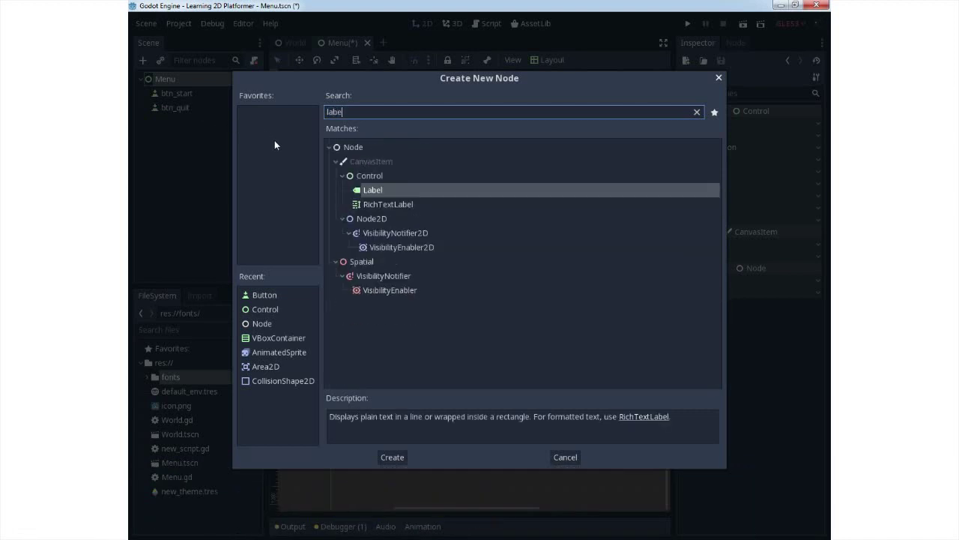
type("l")
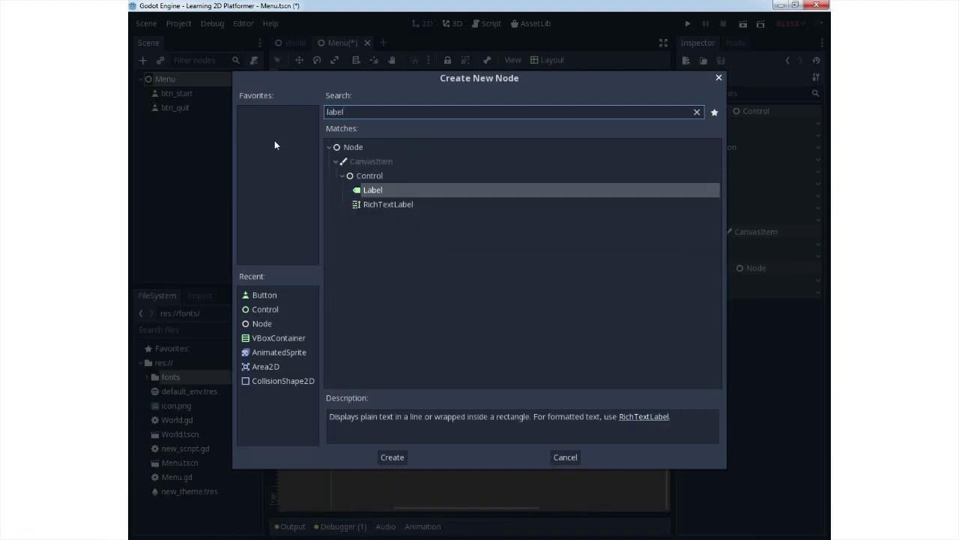
left_click(397, 458)
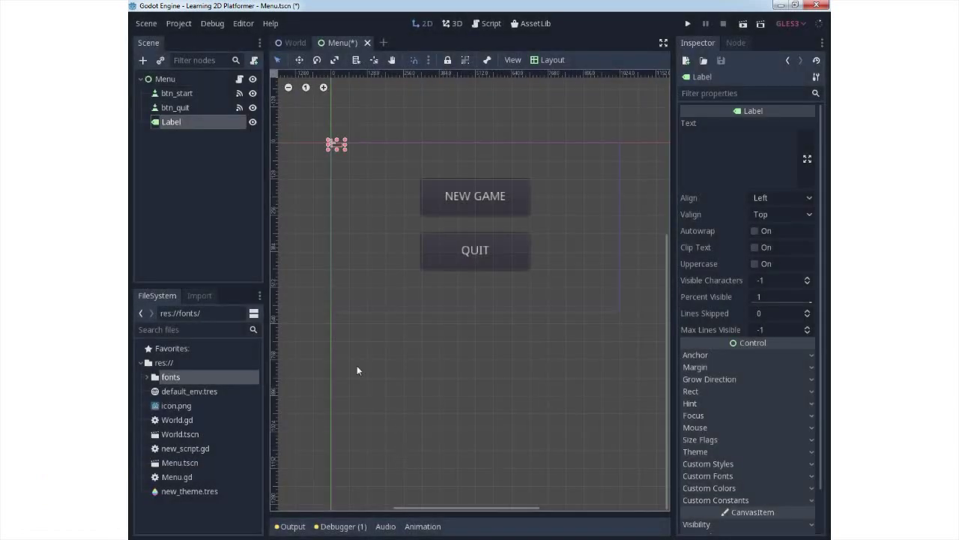
left_click_drag(184, 123, 182, 92)
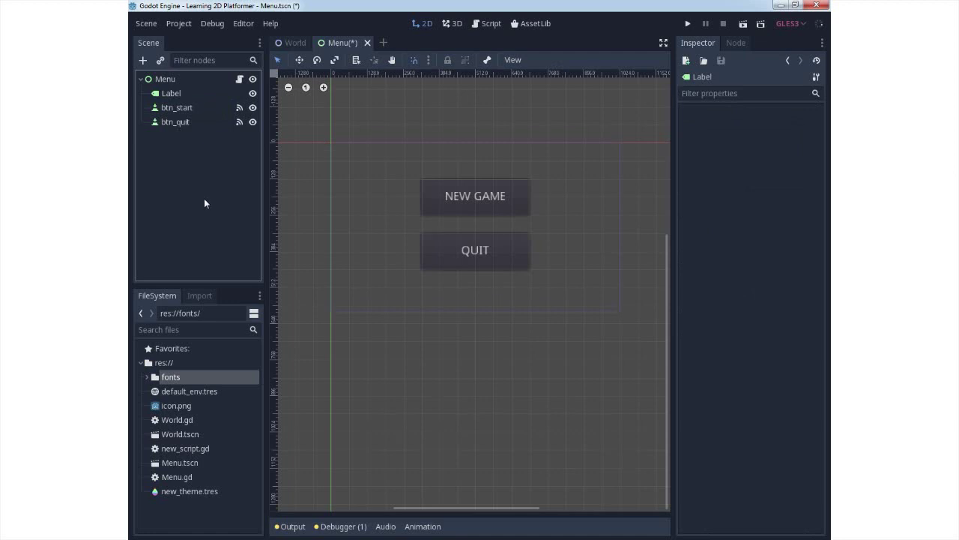
Step: Enlarge the label to the NEW GAME button's width, place it above the buttons, and move NEW GAME down to about y 192
left_click(181, 95)
left_click_drag(347, 145, 447, 154)
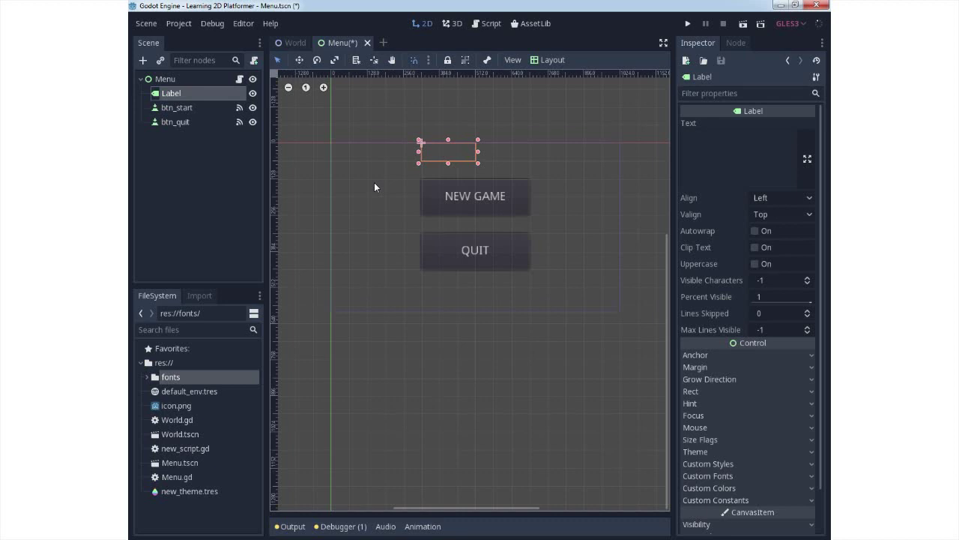
left_click_drag(441, 152, 532, 169)
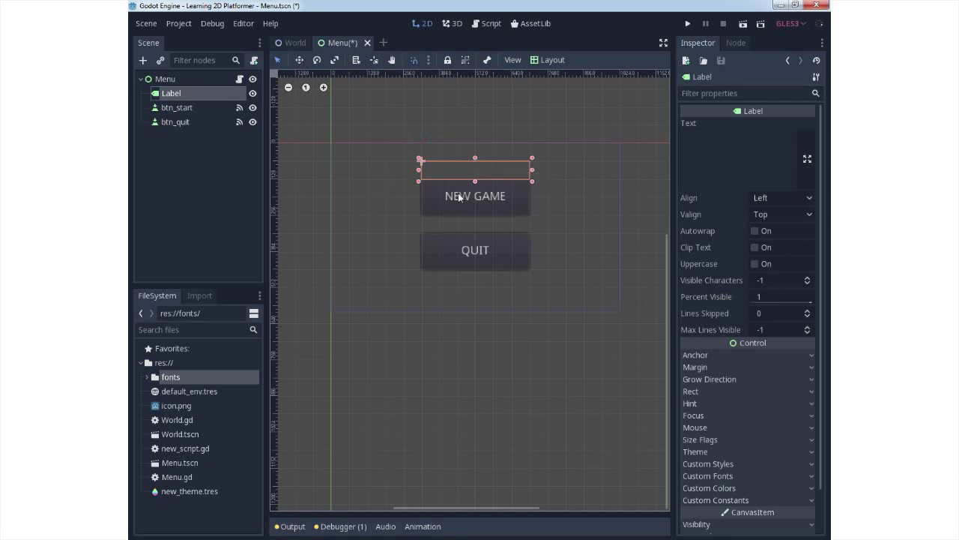
left_click_drag(462, 195, 462, 207)
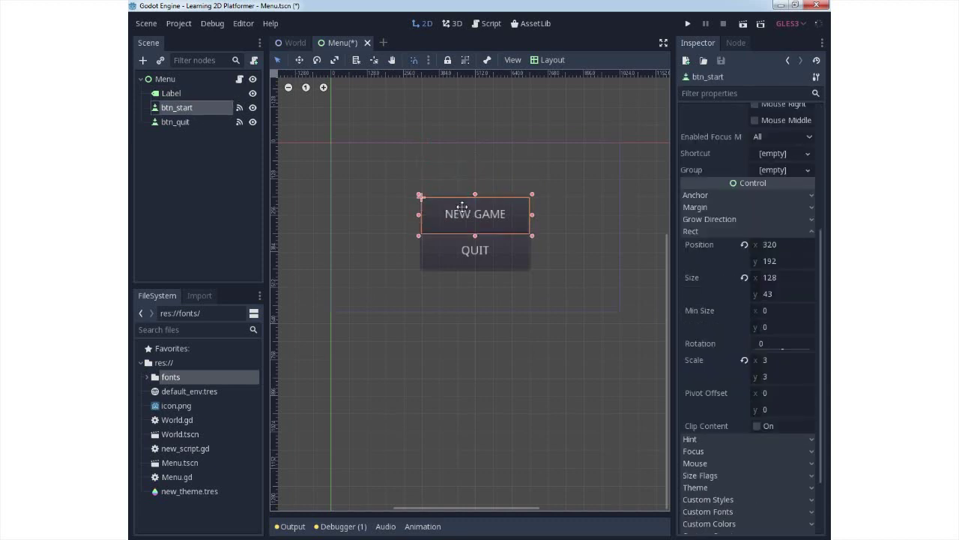
Step: Set the label's text to "Game name"
left_click(169, 93)
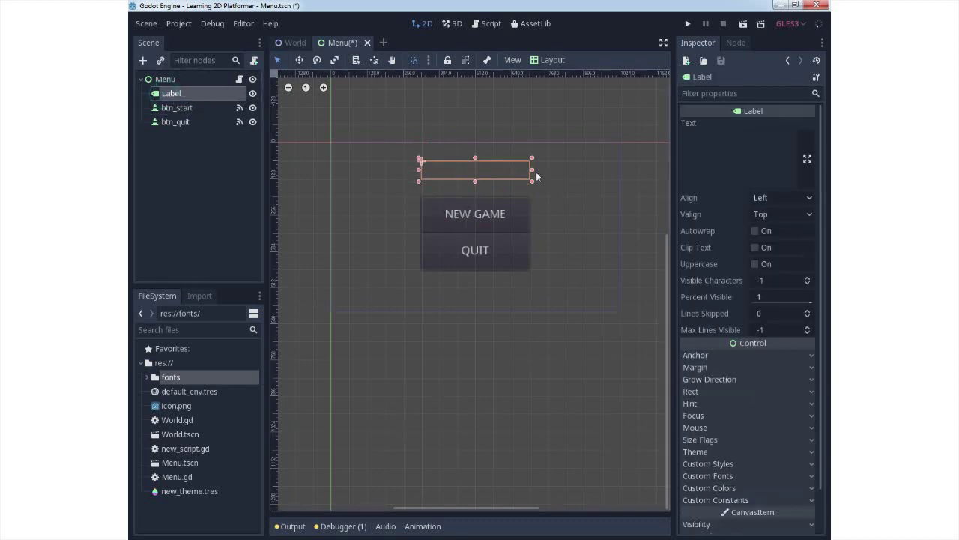
left_click(716, 153)
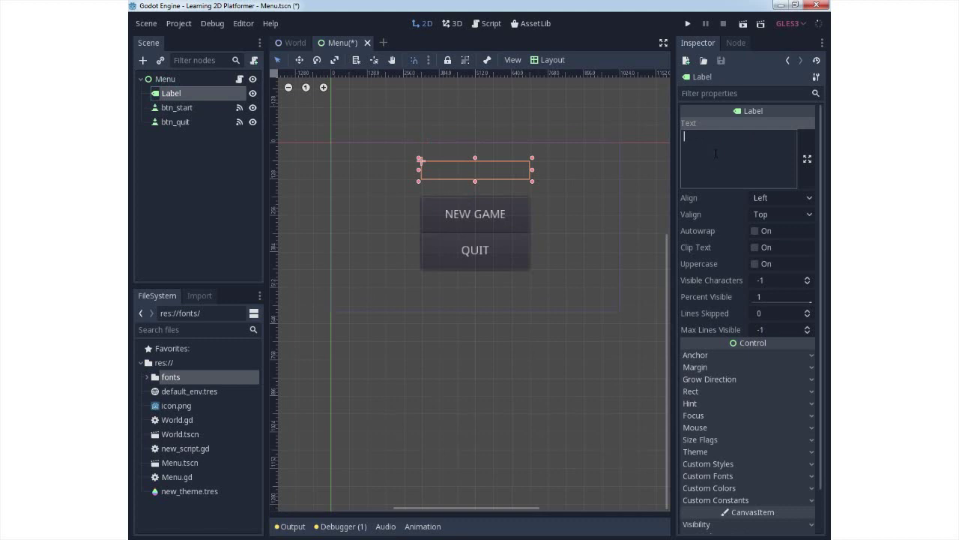
type("Game name")
left_click(561, 176)
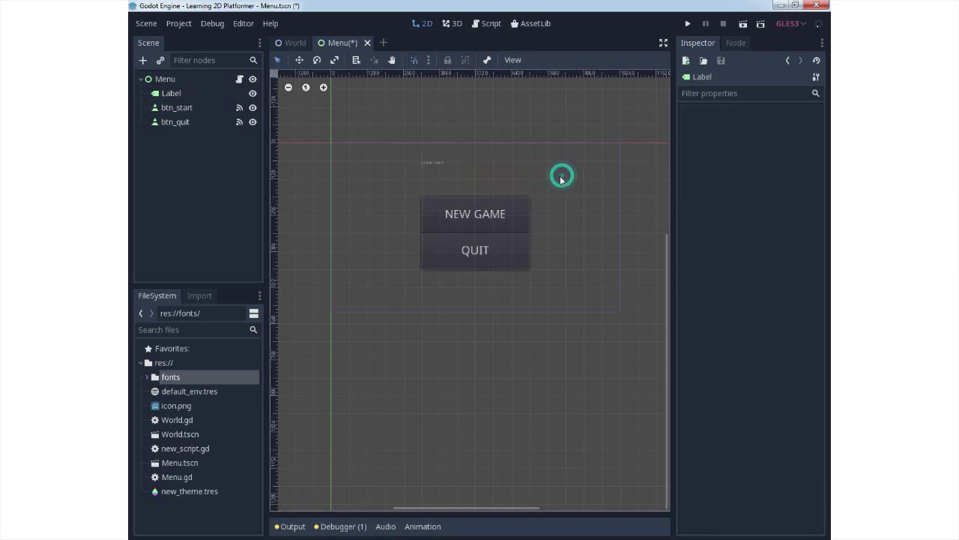
left_click(439, 167)
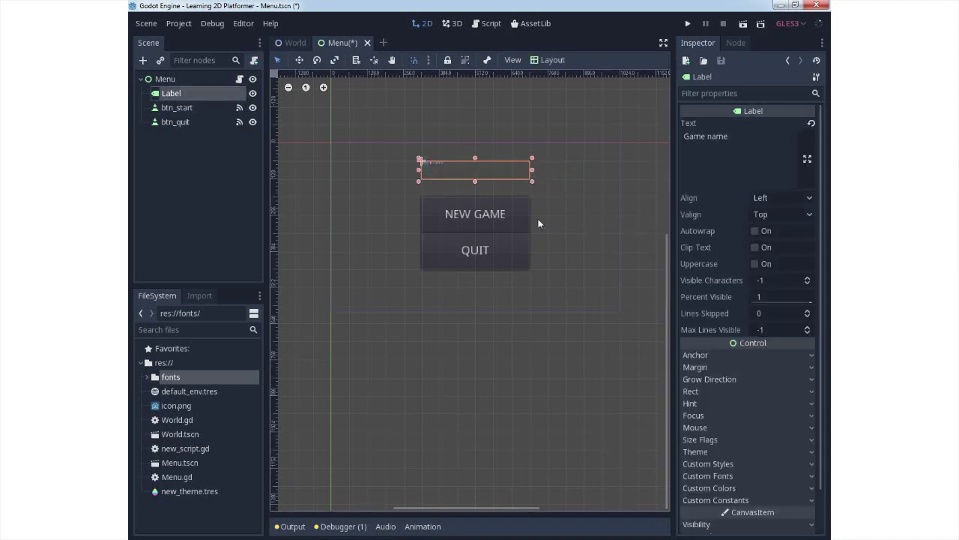
Step: Set the NEW GAME button's scale to 1 in both x and y
left_click(495, 219)
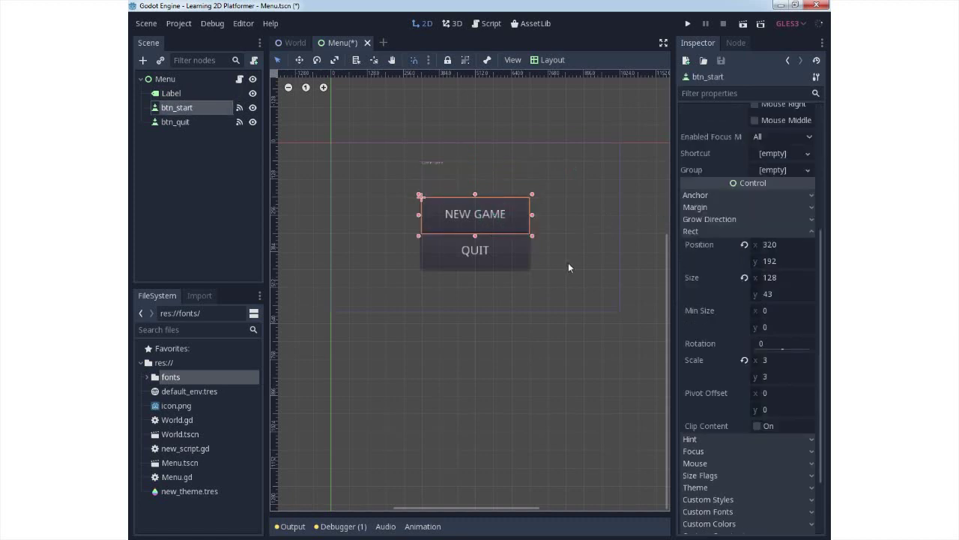
left_click(765, 360)
type("1")
left_click(772, 377)
type("1")
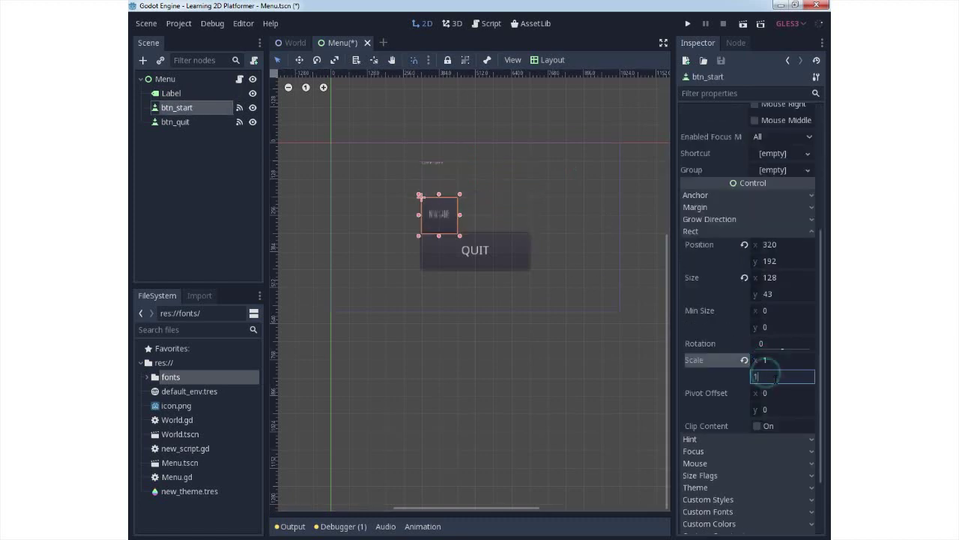
key("Return")
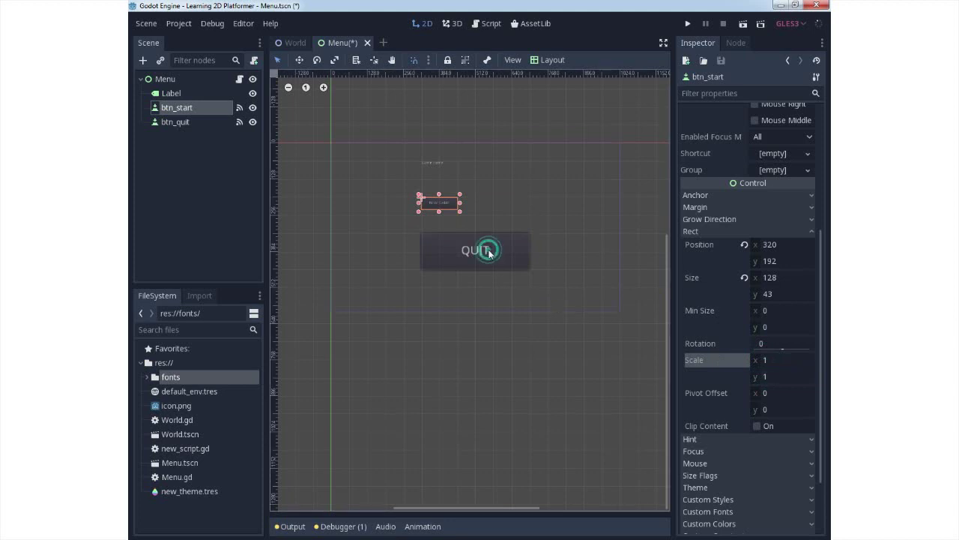
Step: Set the QUIT button's scale to 1 in both x and y
left_click(487, 251)
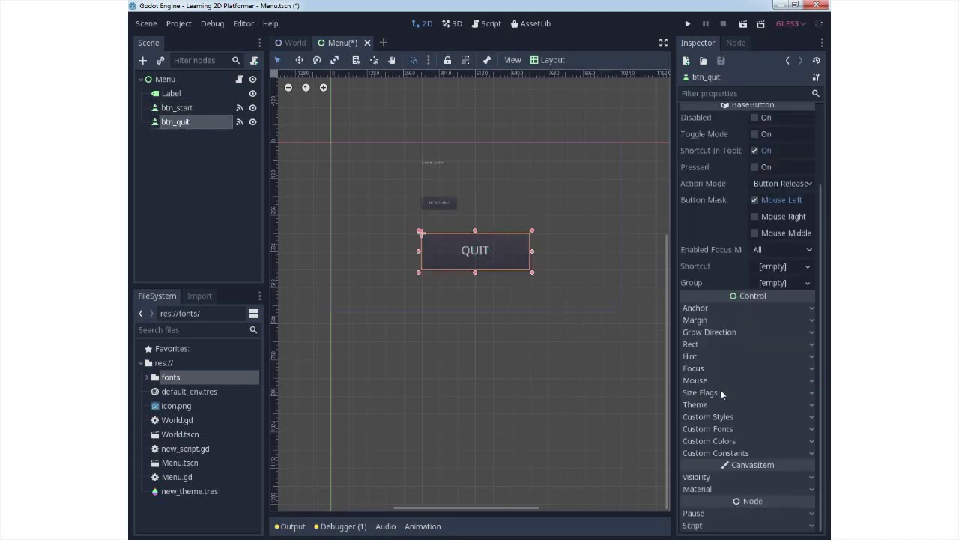
left_click(693, 343)
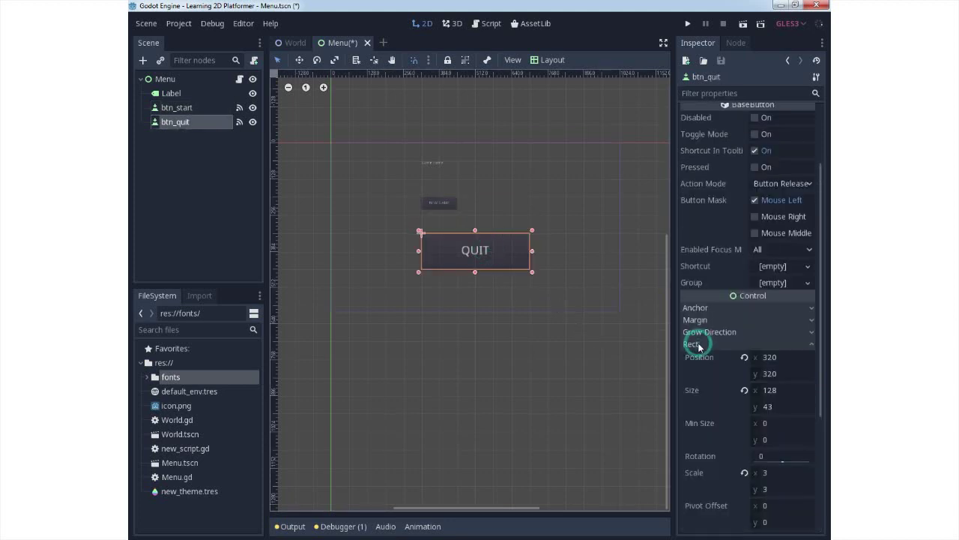
left_click(768, 474)
type("1")
key("Return")
left_click(765, 489)
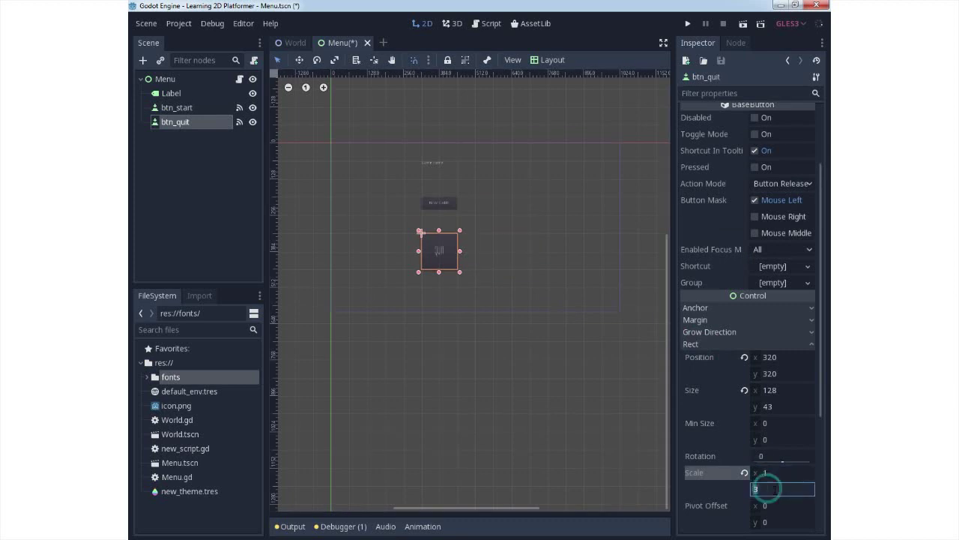
type("1")
key("Return")
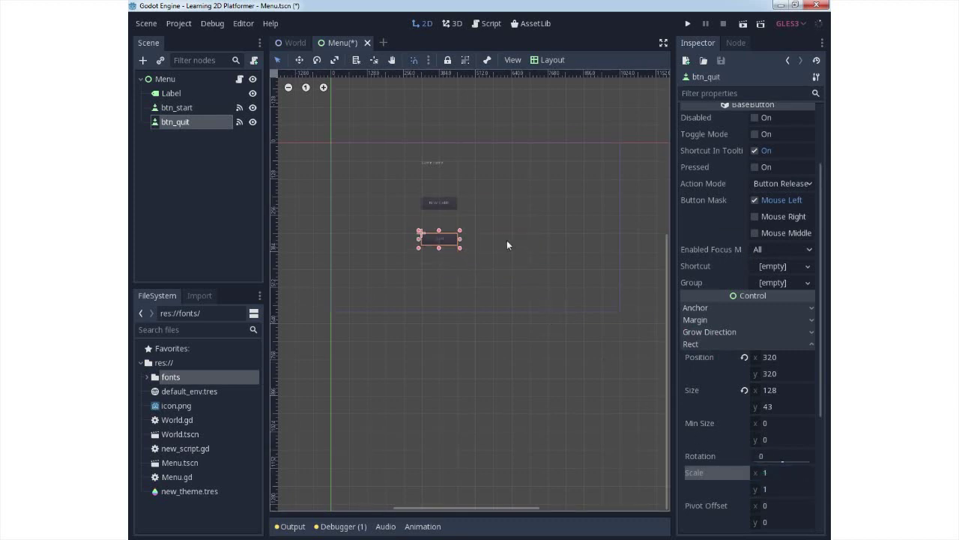
Step: Resize both buttons to the label's width, with QUIT about 384 by 64, and move QUIT down to about y 448
left_click(437, 166)
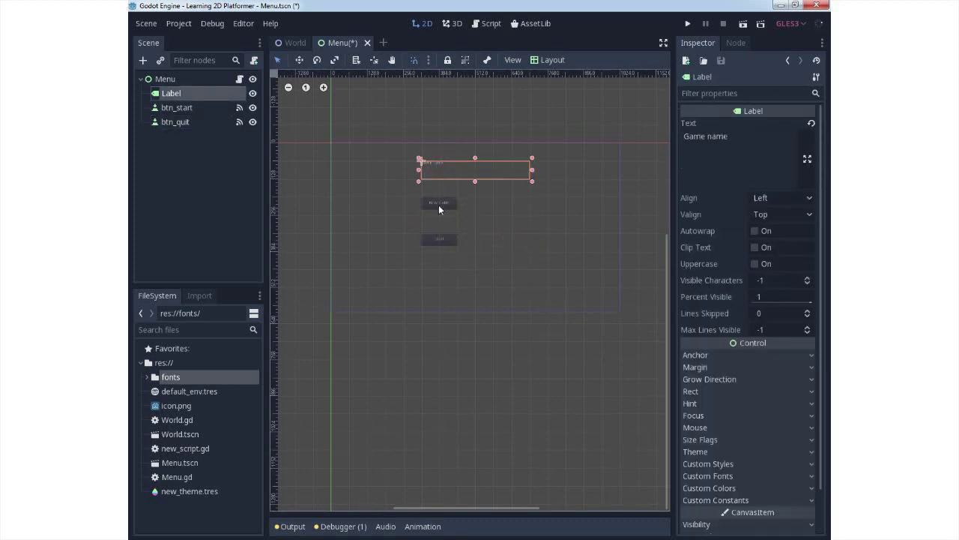
left_click(438, 203)
left_click_drag(459, 211, 531, 216)
left_click(474, 213)
left_click(446, 240)
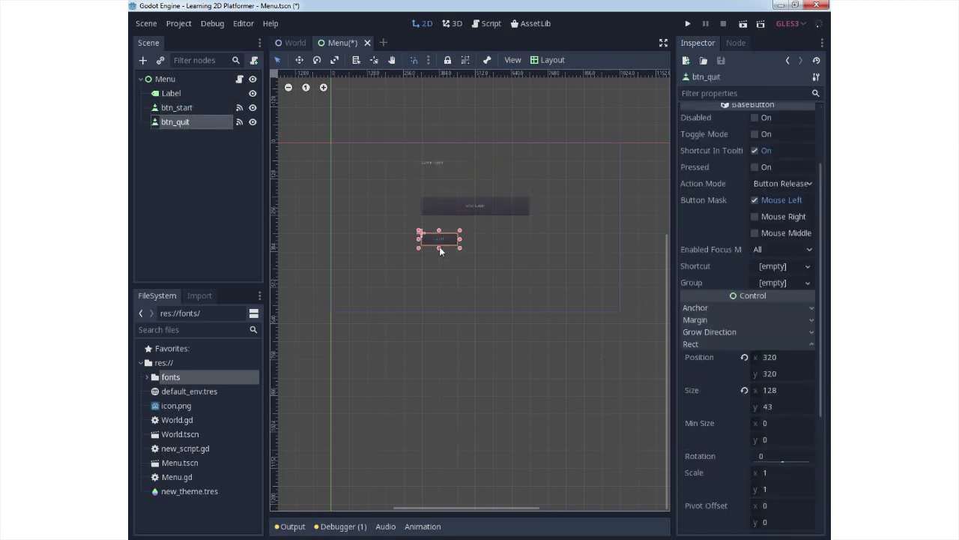
left_click_drag(460, 248, 488, 279)
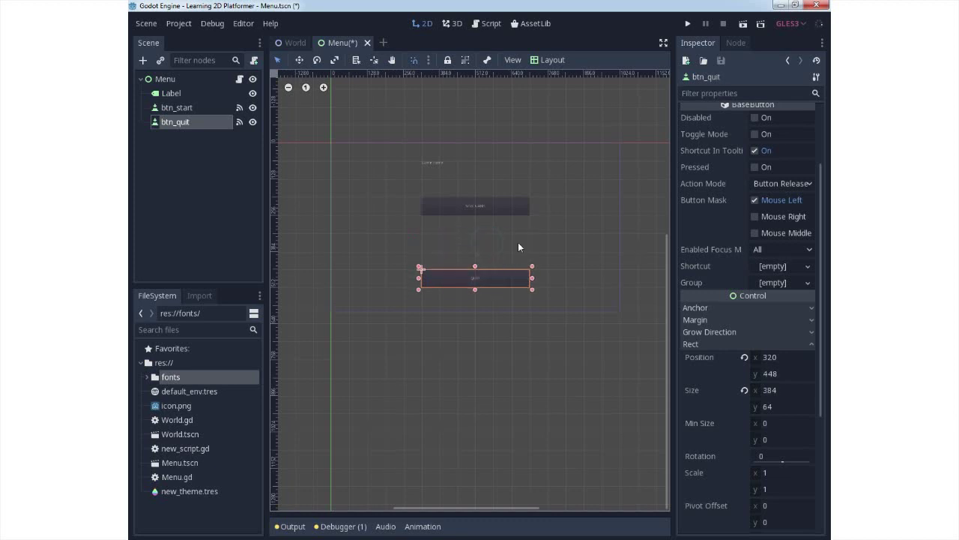
Step: Assign a new Theme resource to the Game name label
left_click(440, 170)
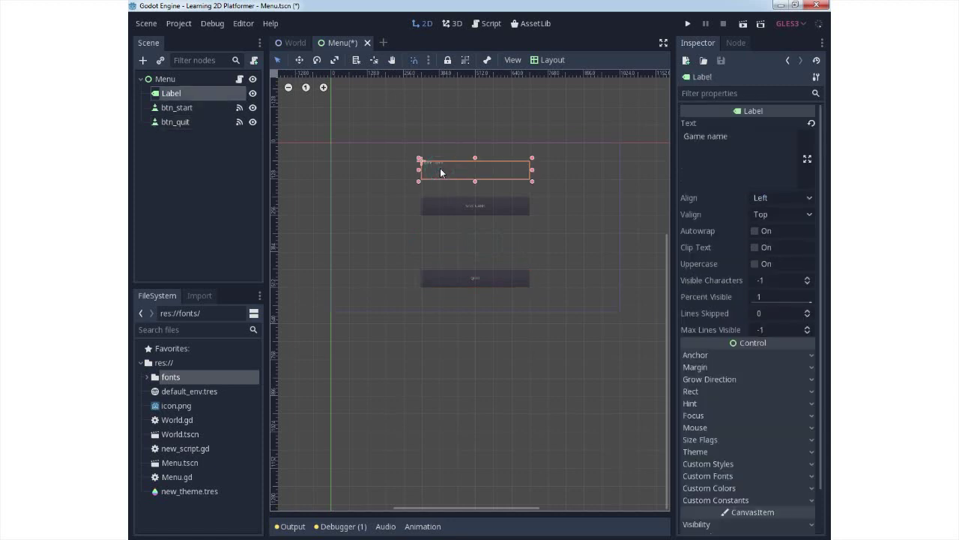
left_click(695, 452)
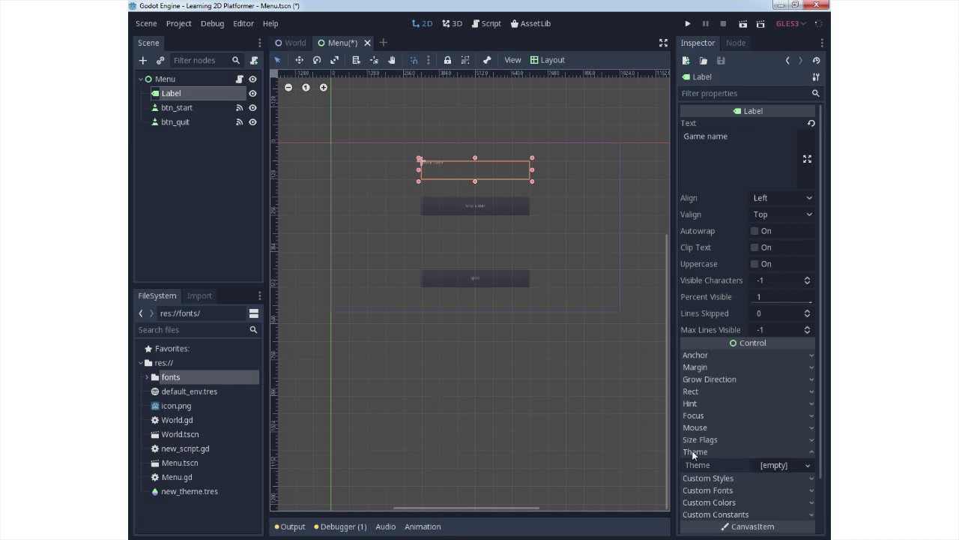
left_click(808, 466)
left_click(791, 481)
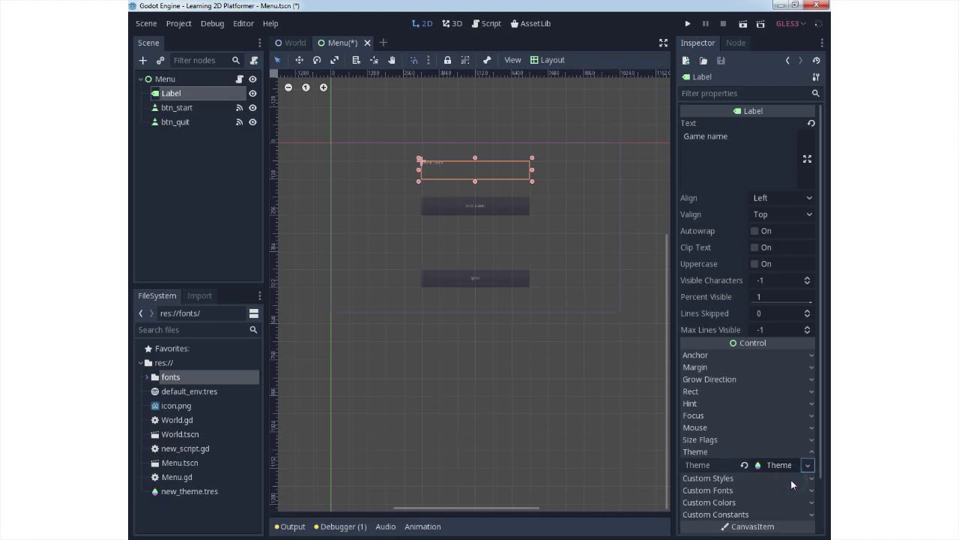
Step: Look through the control previews of the label's theme and open the theme resource for editing
left_click(783, 465)
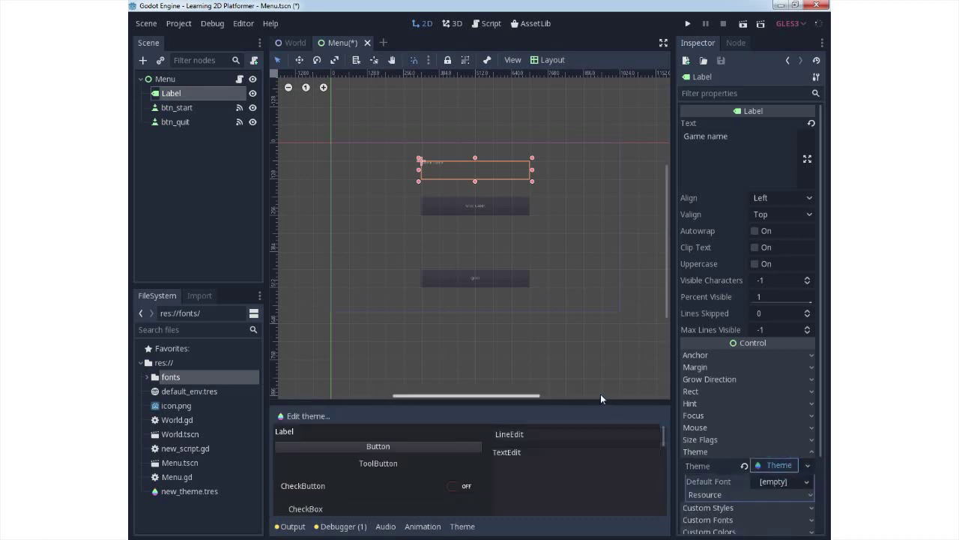
scroll(426, 450, "down", 2)
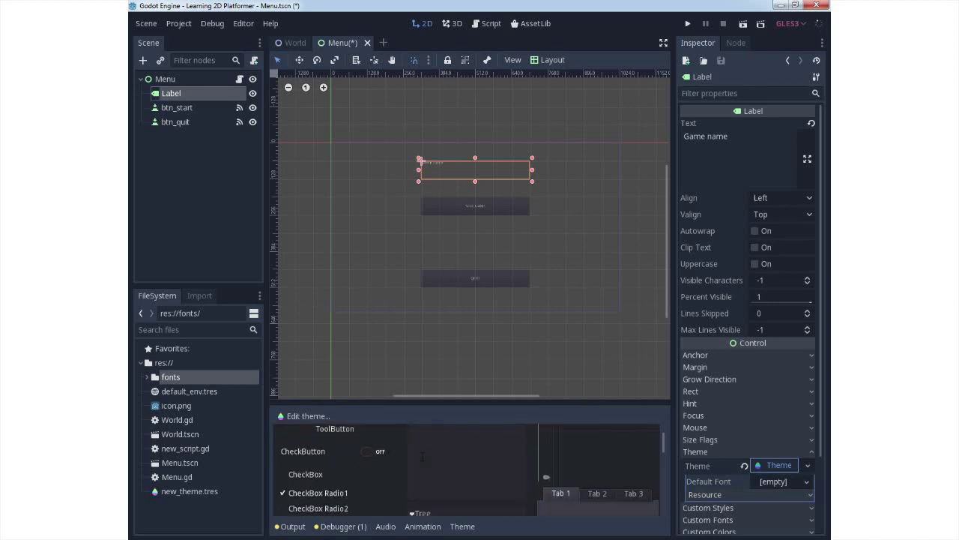
scroll(423, 457, "down", 5)
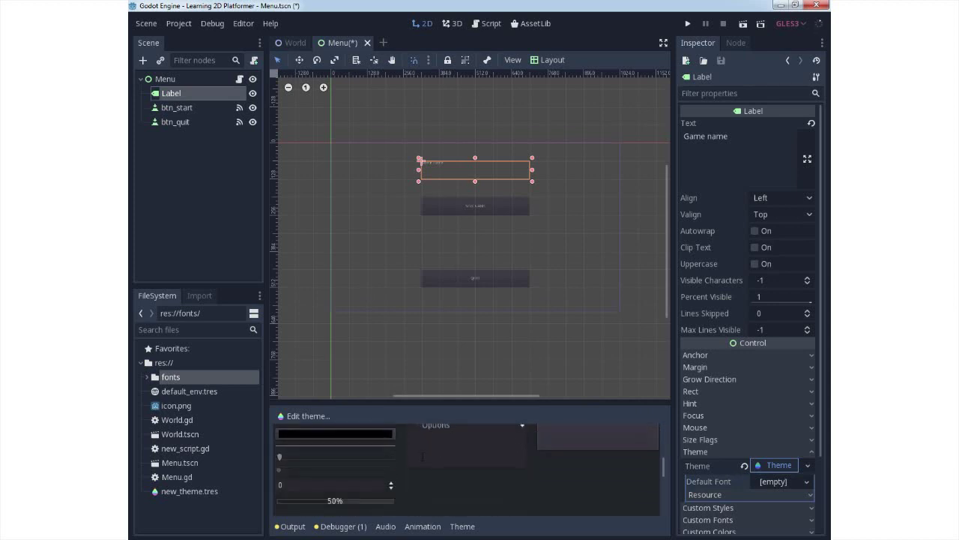
scroll(423, 457, "up", 7)
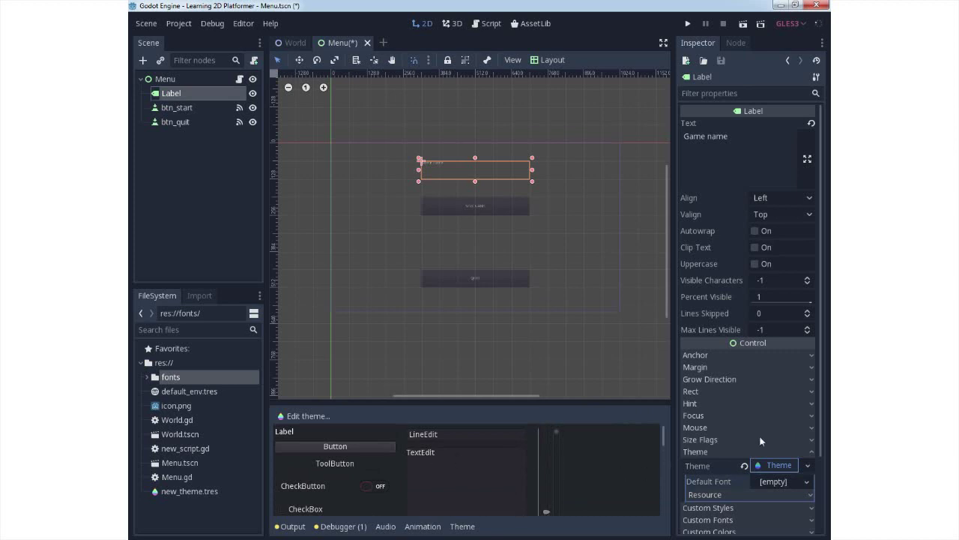
left_click(776, 463)
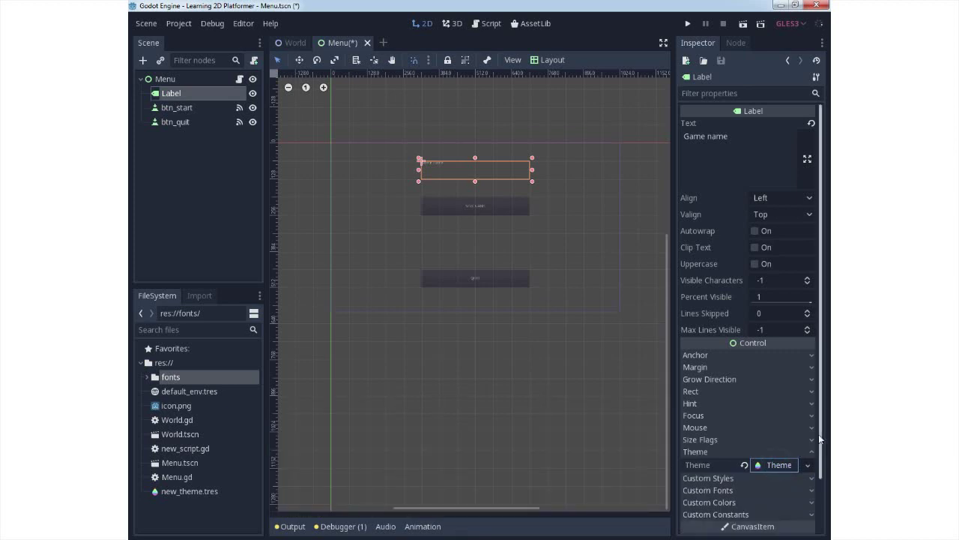
left_click_drag(821, 427, 820, 460)
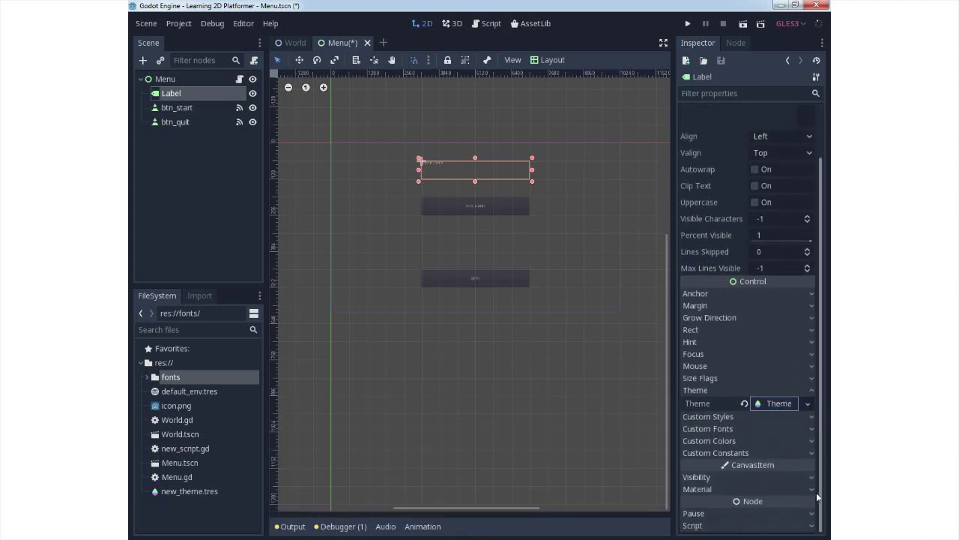
left_click(809, 403)
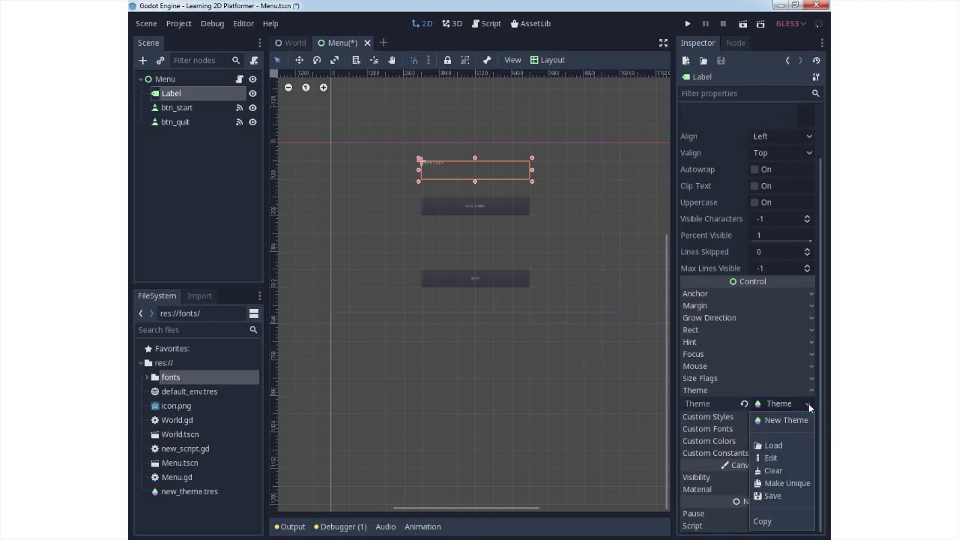
left_click(772, 457)
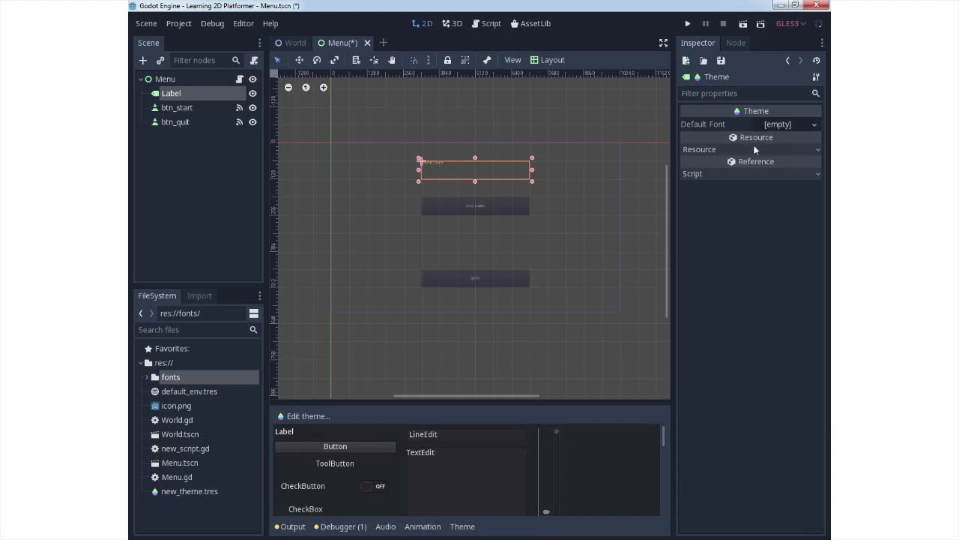
Step: Assign a new DynamicFont as the default font of the Game name label's theme
left_click(819, 153)
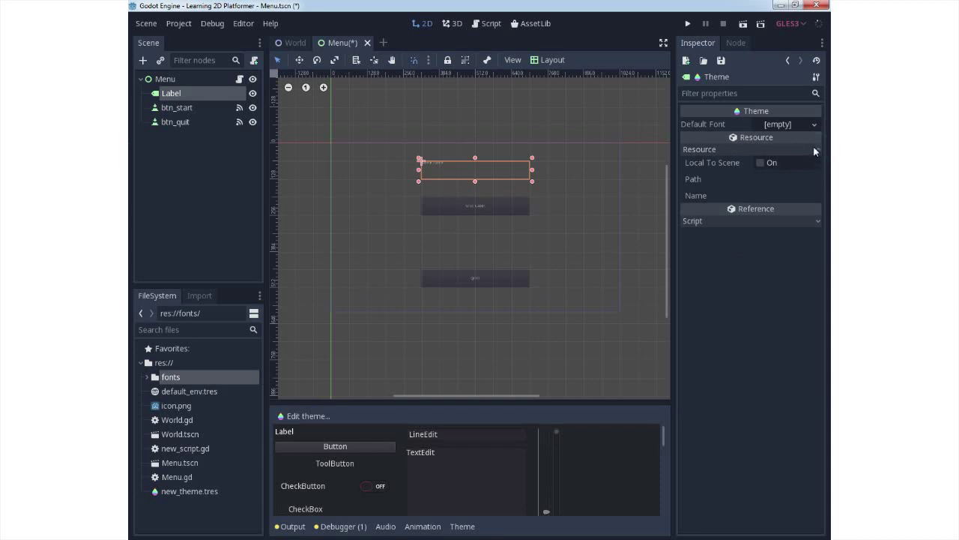
left_click(788, 127)
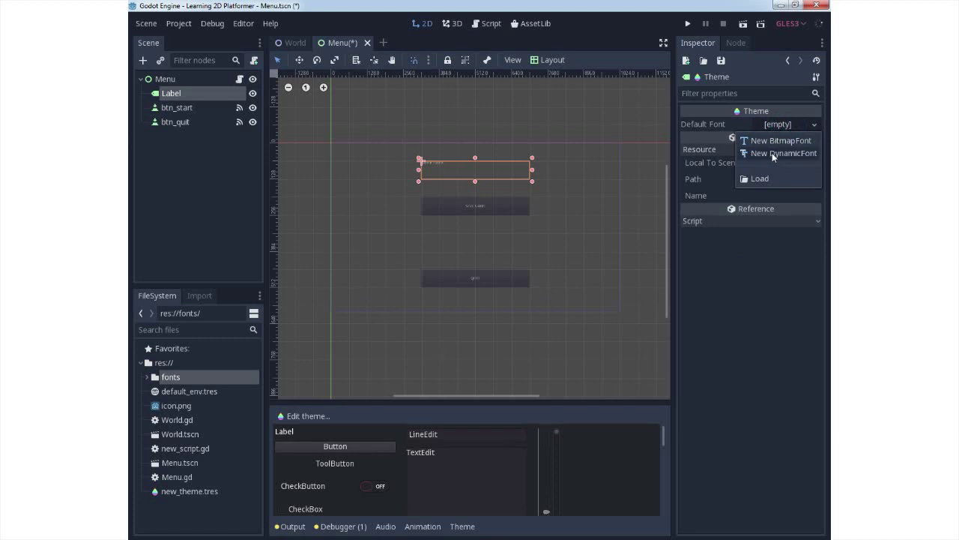
left_click(772, 153)
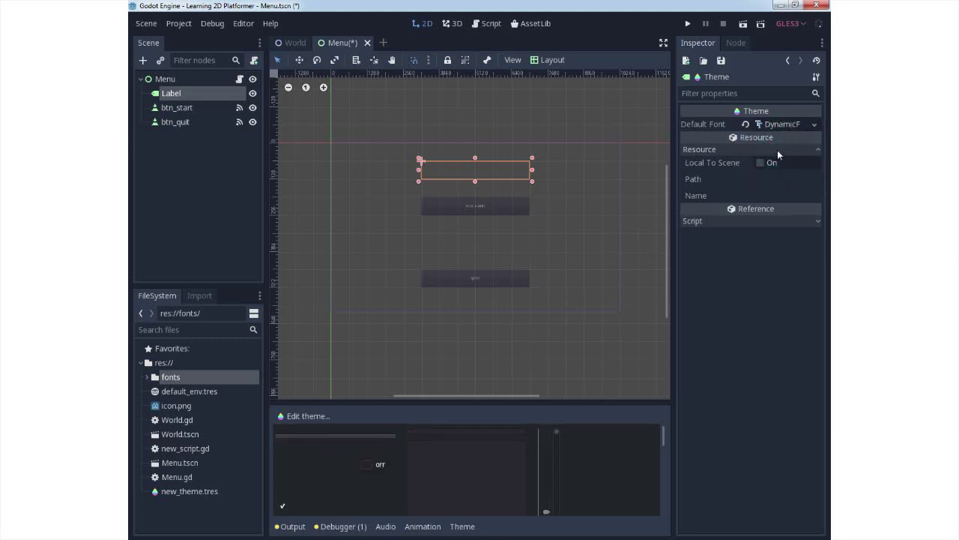
Step: Load ArchitectsDaughter.ttf from the fonts/architect-s-daughter folder as the theme's default font data
left_click(783, 126)
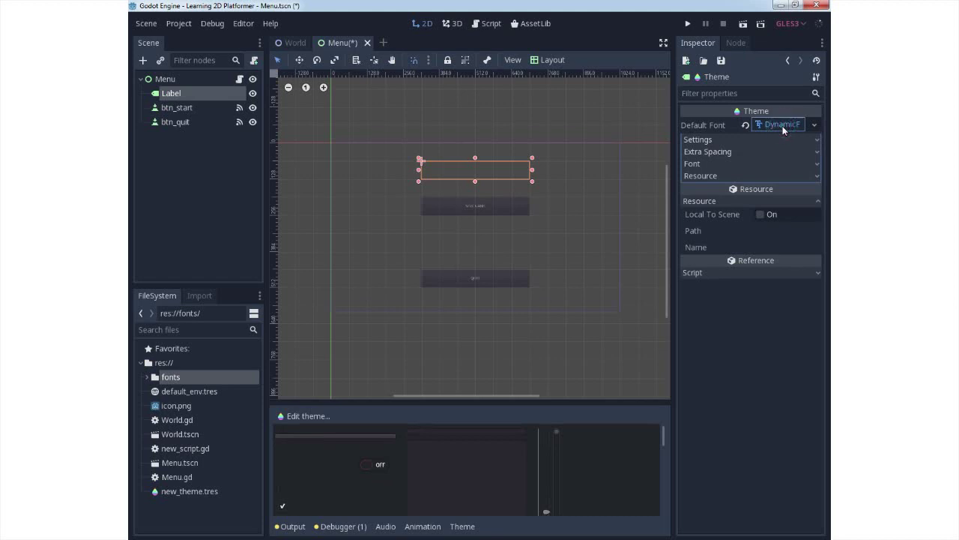
left_click(695, 164)
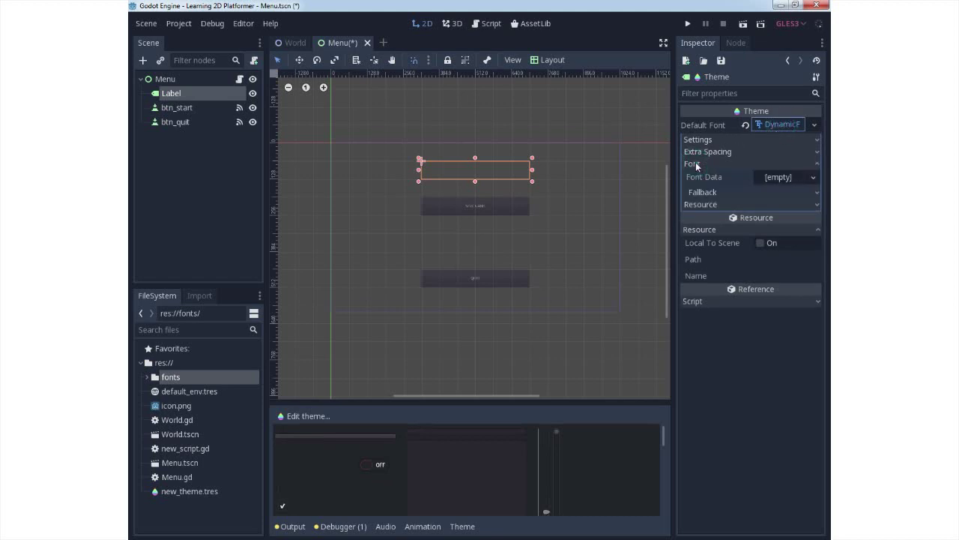
left_click(784, 177)
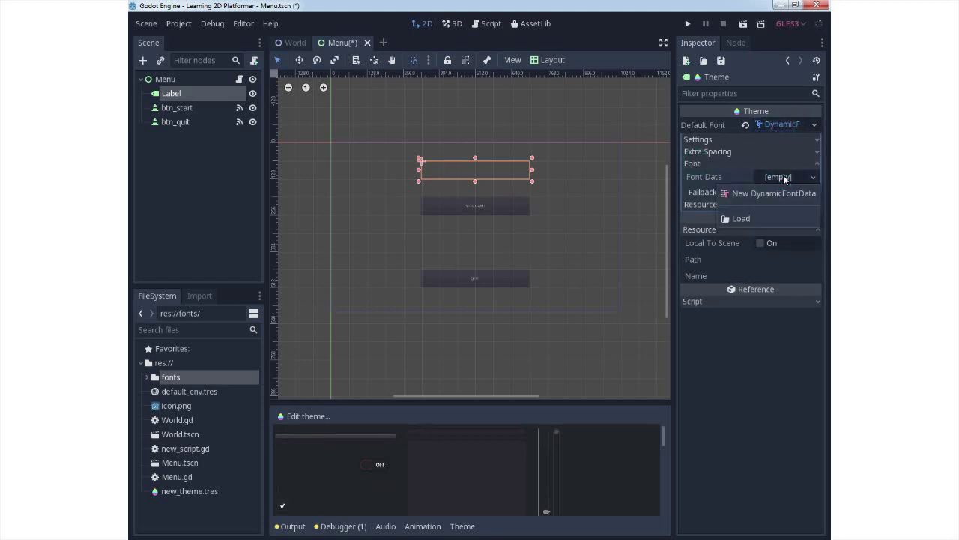
left_click(746, 218)
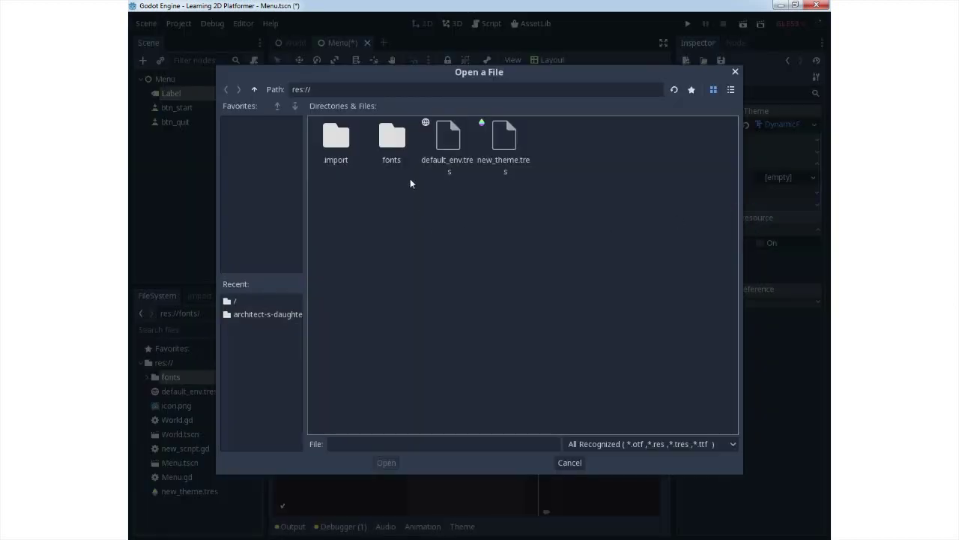
double_click(392, 139)
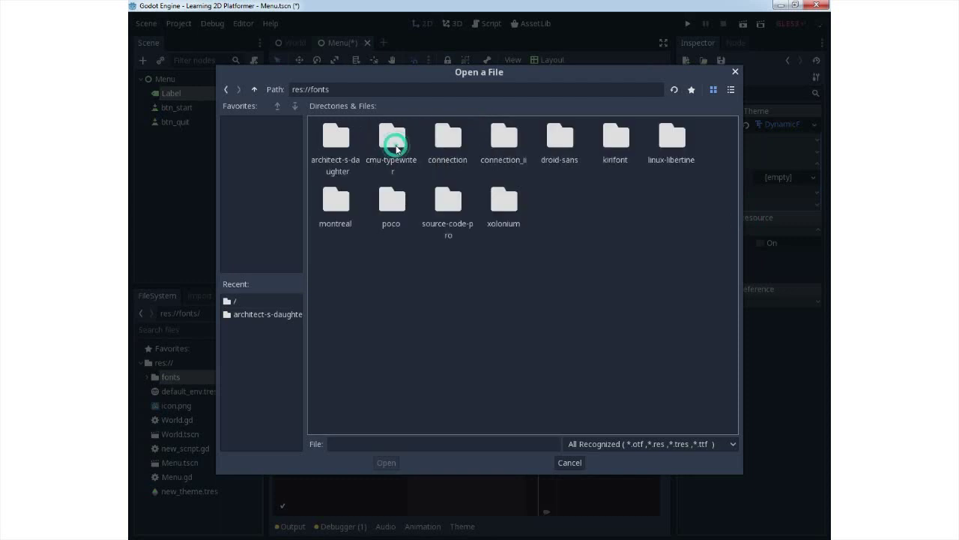
double_click(334, 142)
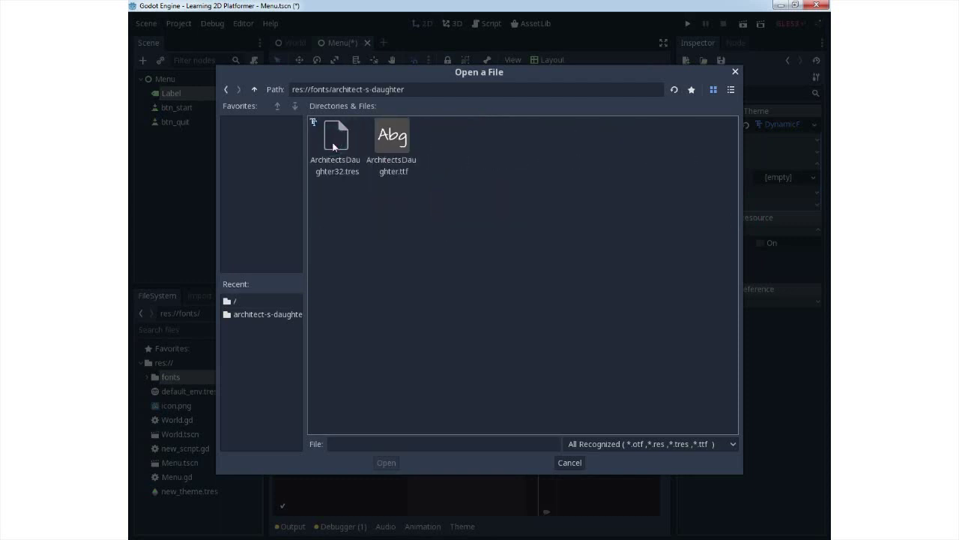
left_click(408, 140)
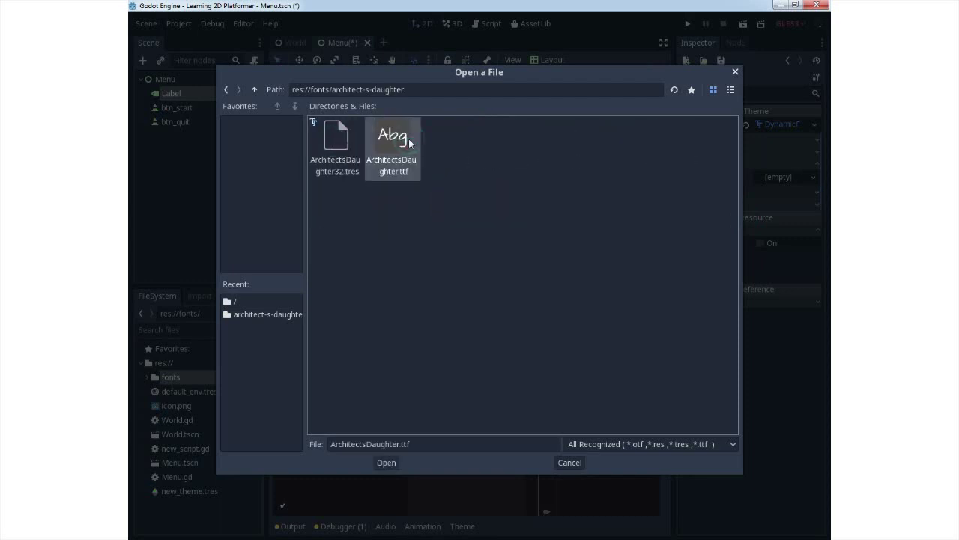
left_click(387, 463)
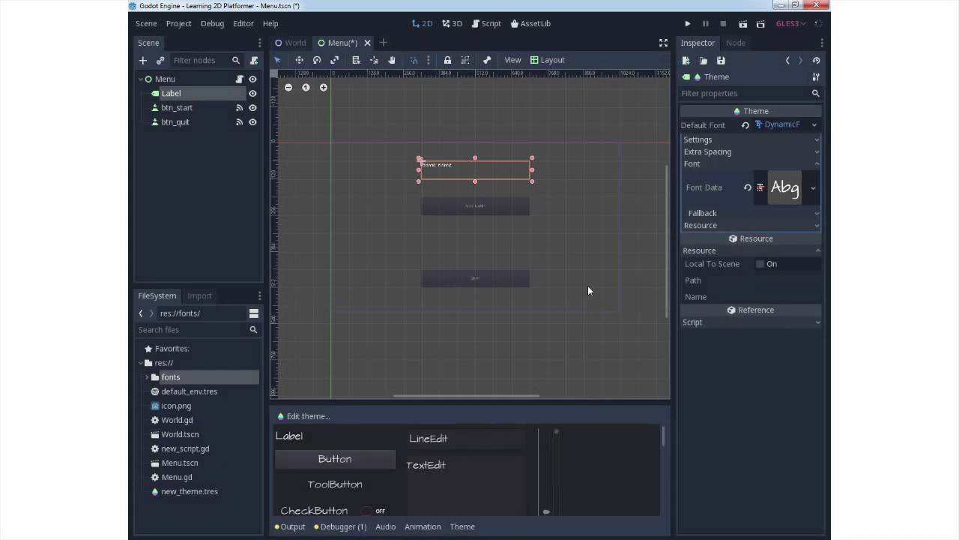
Step: Set the default font's size to 30 and its outline size to 1
left_click(698, 141)
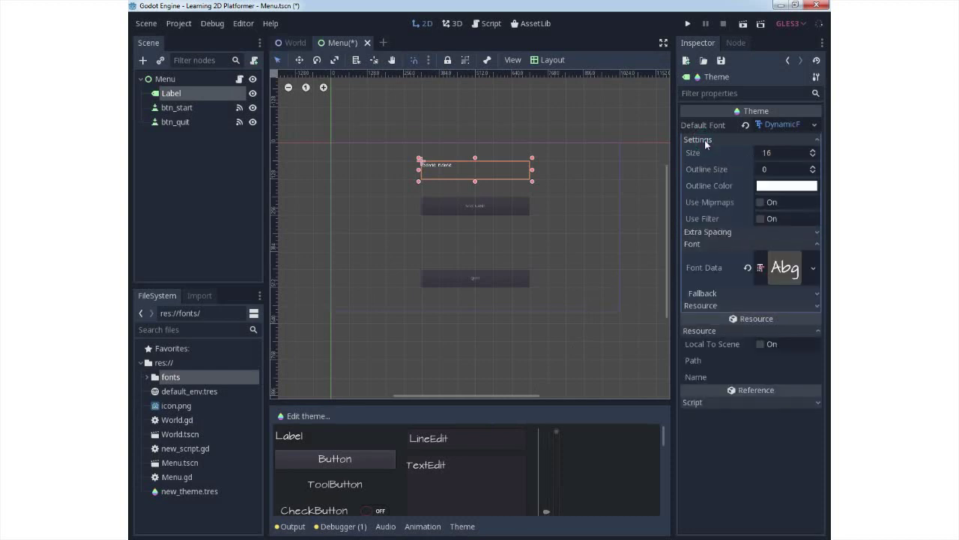
left_click(771, 153)
type("30")
key("Return")
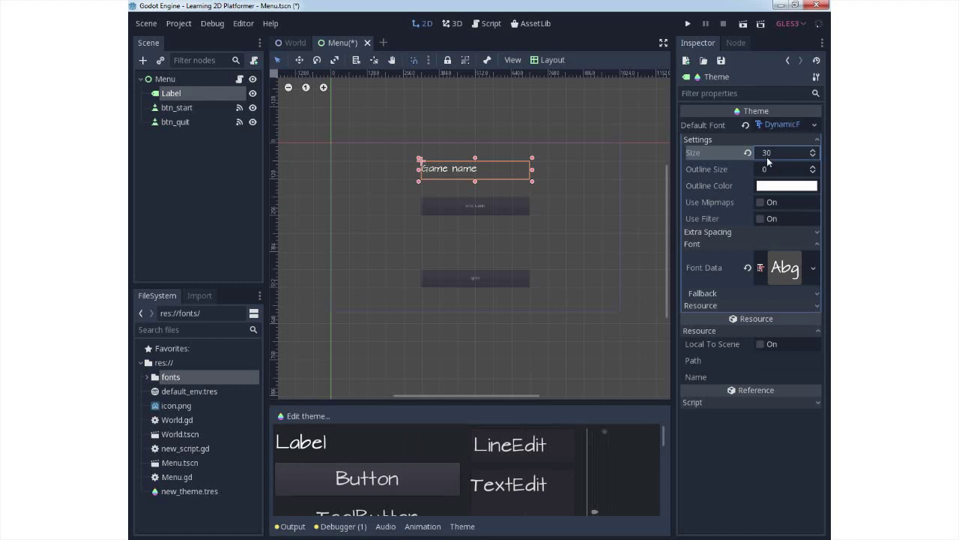
left_click(775, 171)
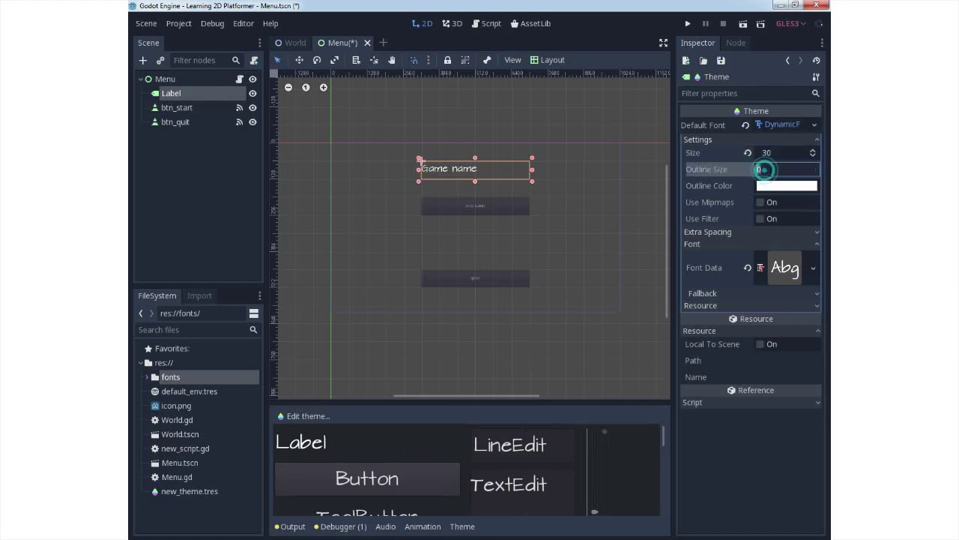
type("1")
key("Return")
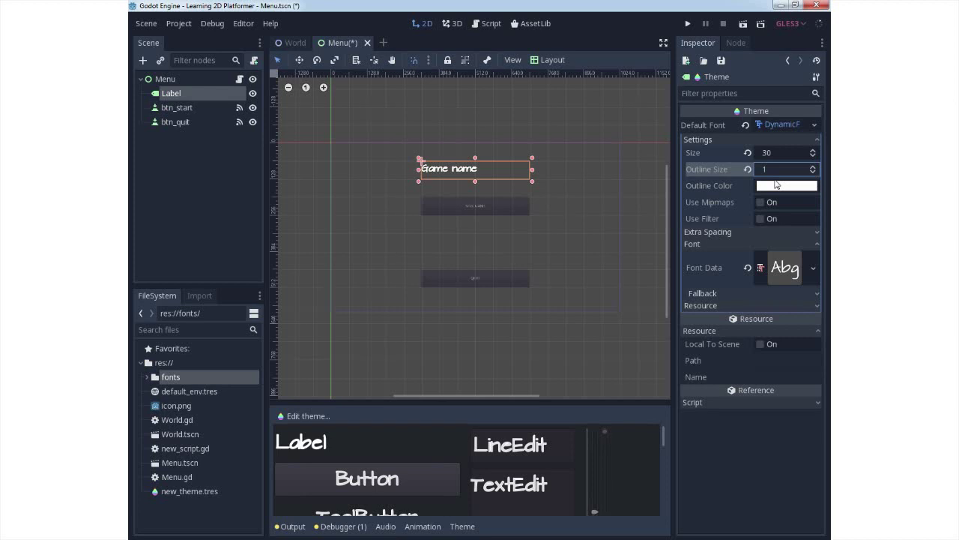
Step: Set the default font's extra spacing to 3 for Char and 1 for Space
left_click(720, 232)
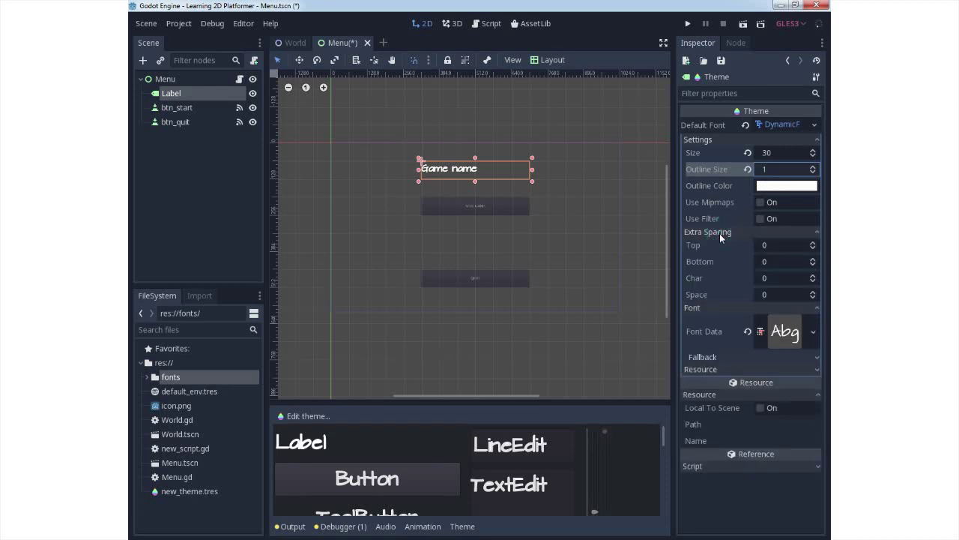
left_click(769, 282)
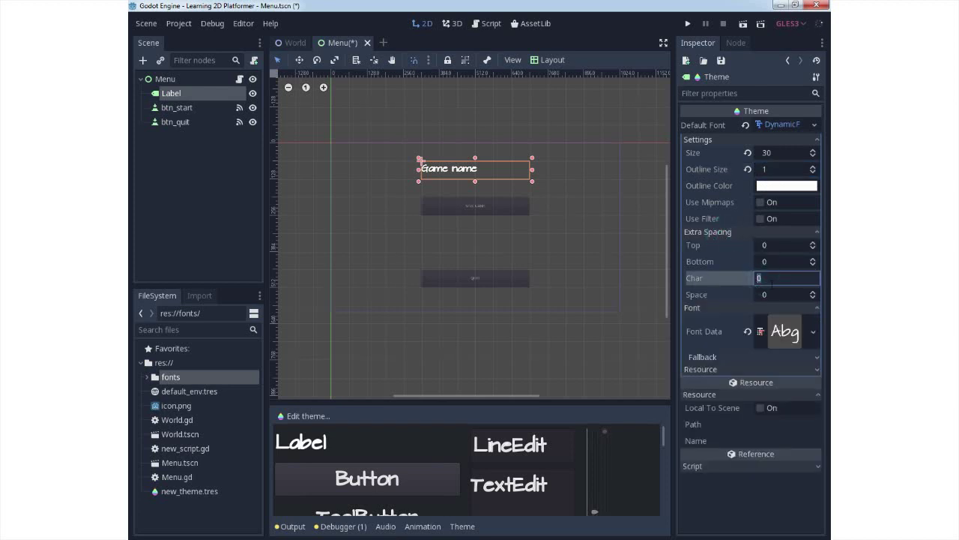
type("3")
key("Return")
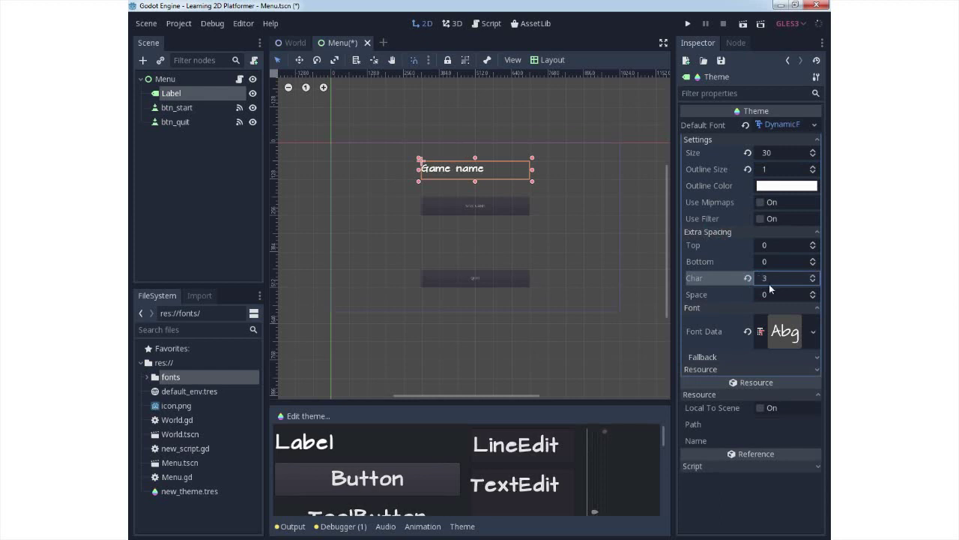
left_click(768, 296)
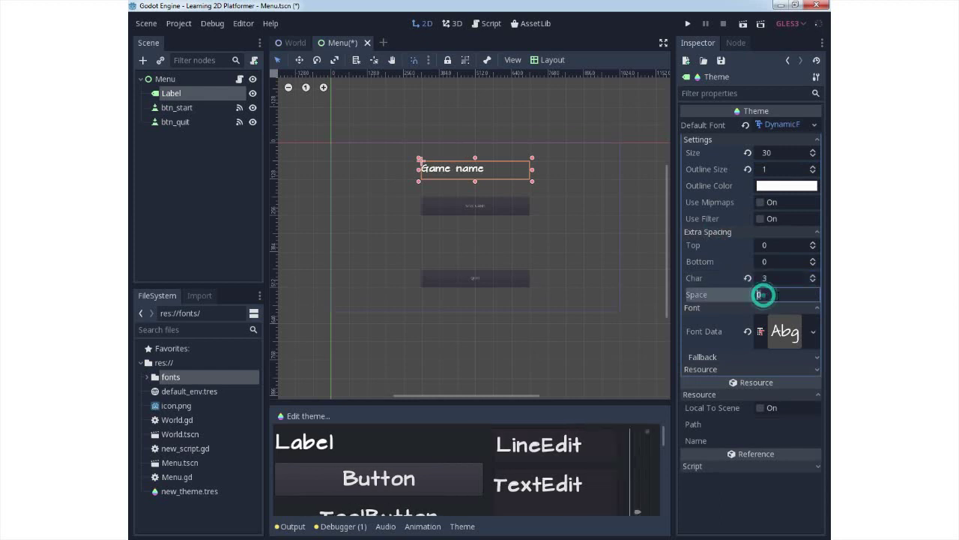
type("1")
key("Return")
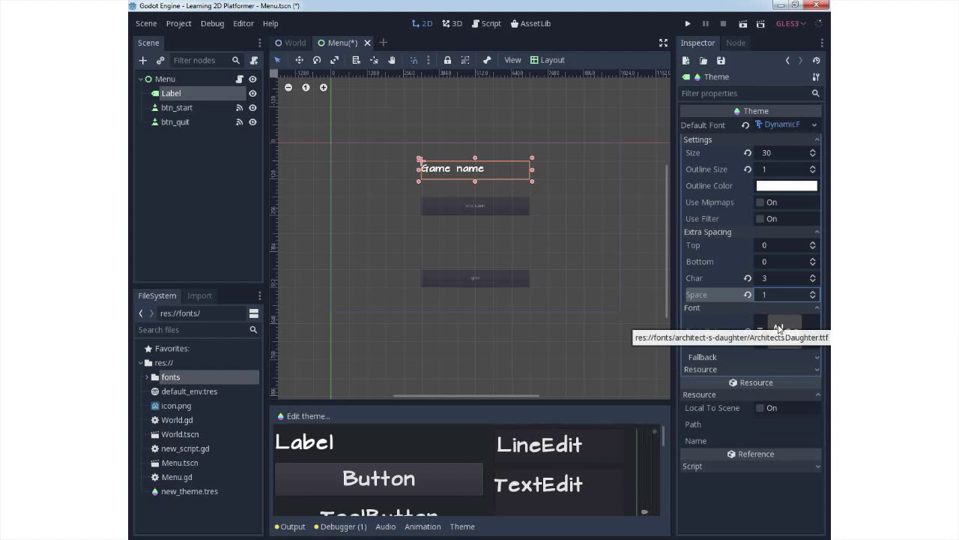
left_click(788, 124)
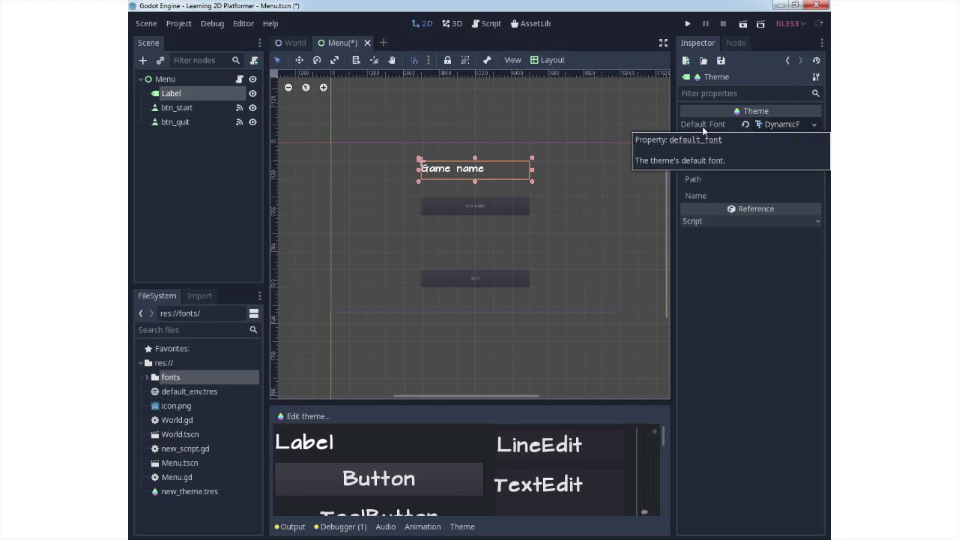
left_click(814, 126)
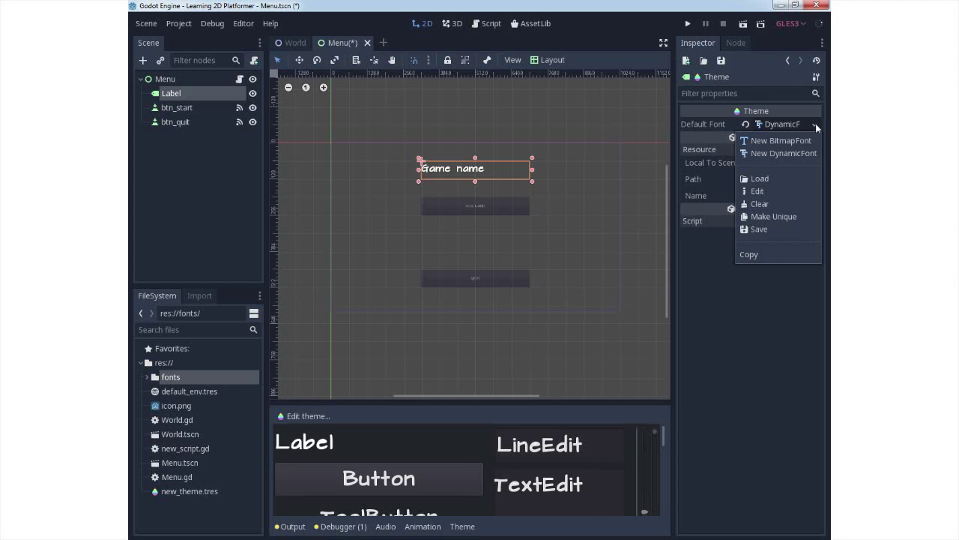
left_click(760, 230)
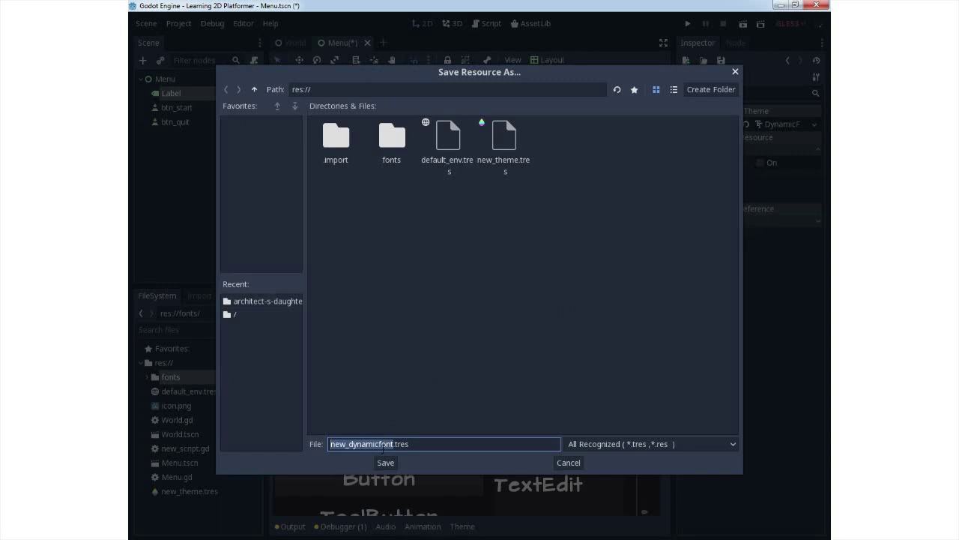
left_click(568, 462)
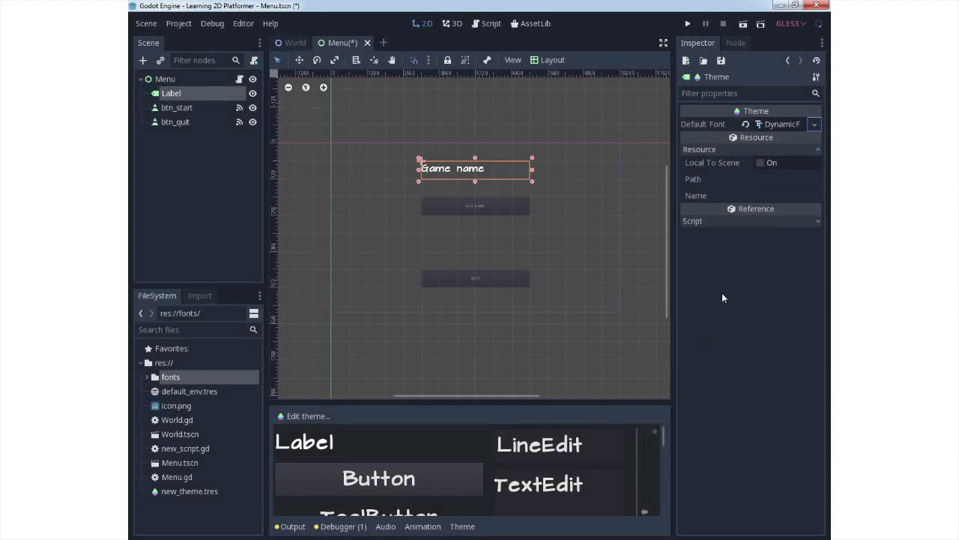
Step: Save the Game name label's theme as new_theme.tres in the project root, overwriting the existing file
left_click(553, 205)
left_click(475, 174)
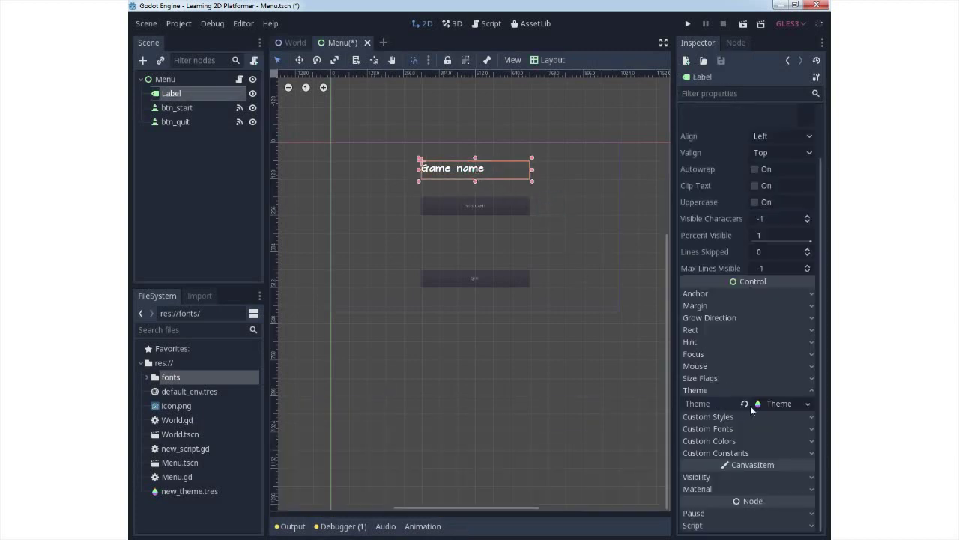
left_click(780, 403)
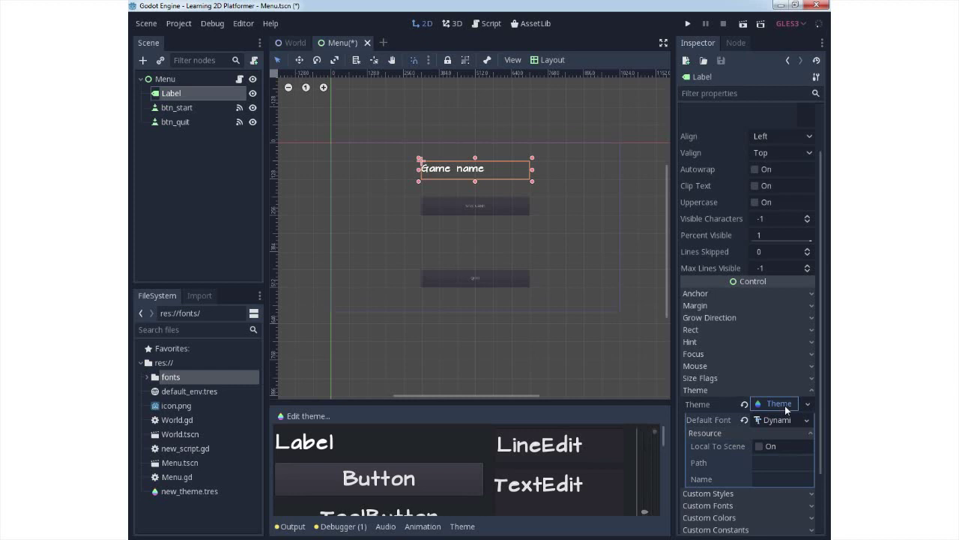
left_click(809, 404)
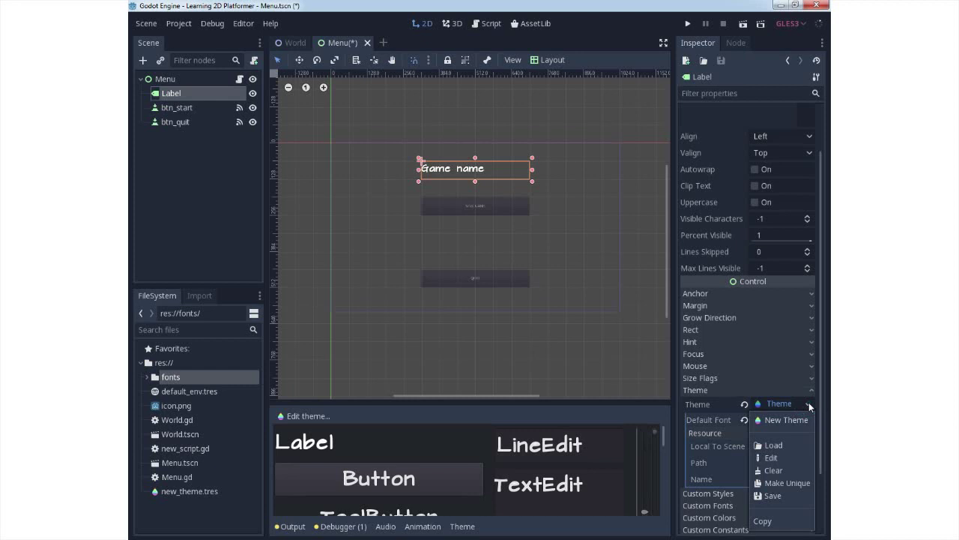
left_click(776, 497)
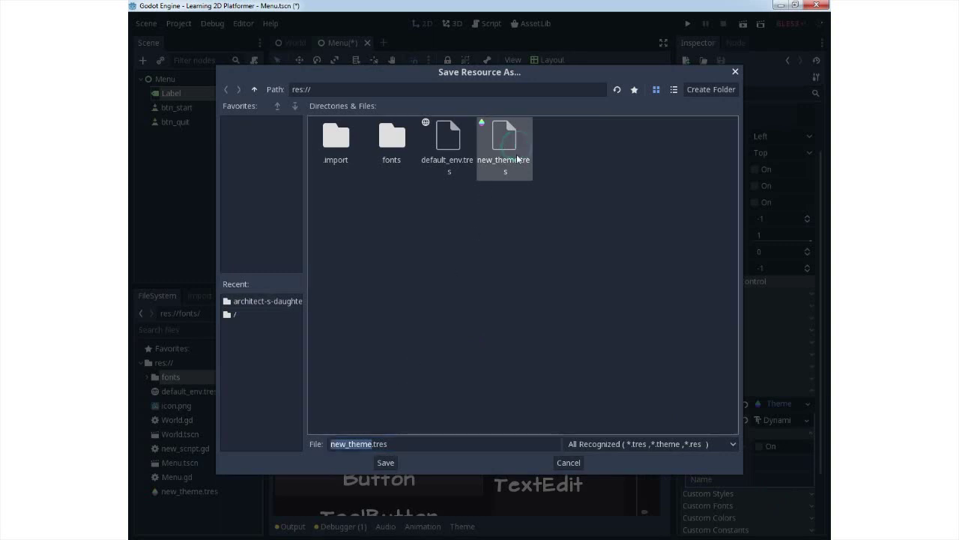
left_click(352, 443)
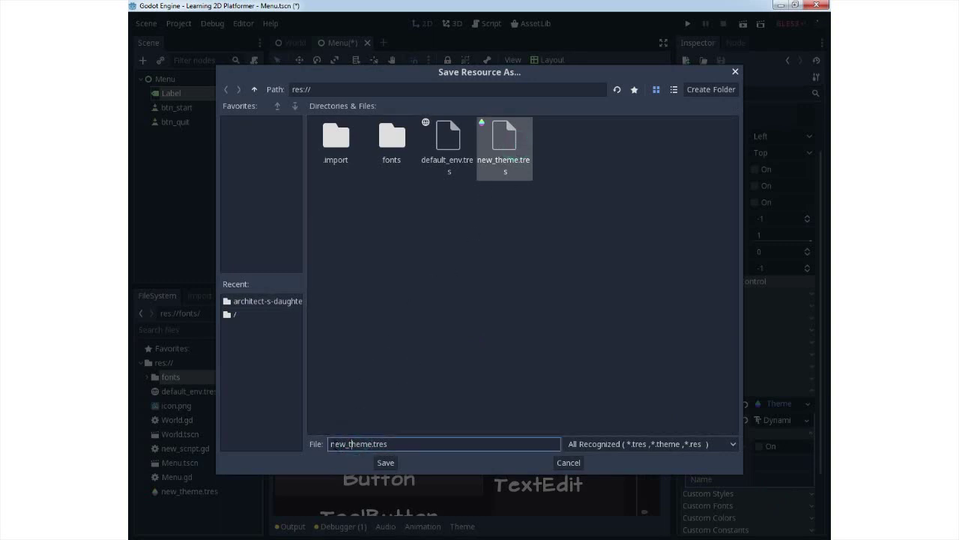
left_click(385, 462)
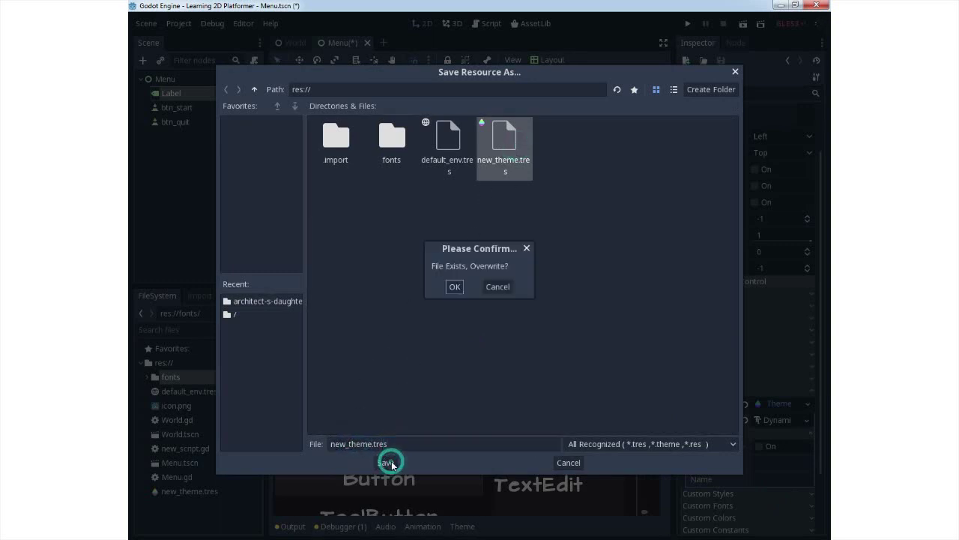
left_click(455, 287)
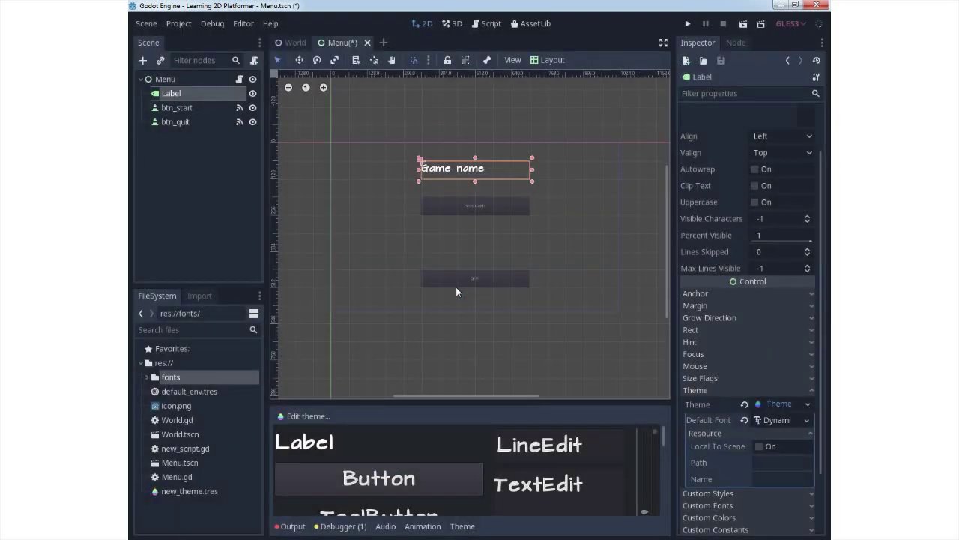
Step: Load new_theme.tres as the theme of the NEW GAME button
left_click(510, 211)
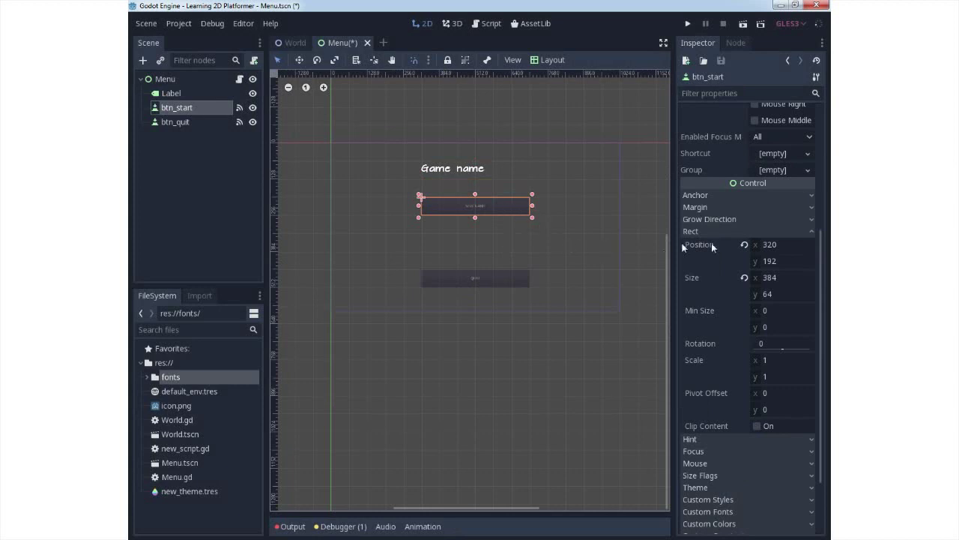
left_click(812, 232)
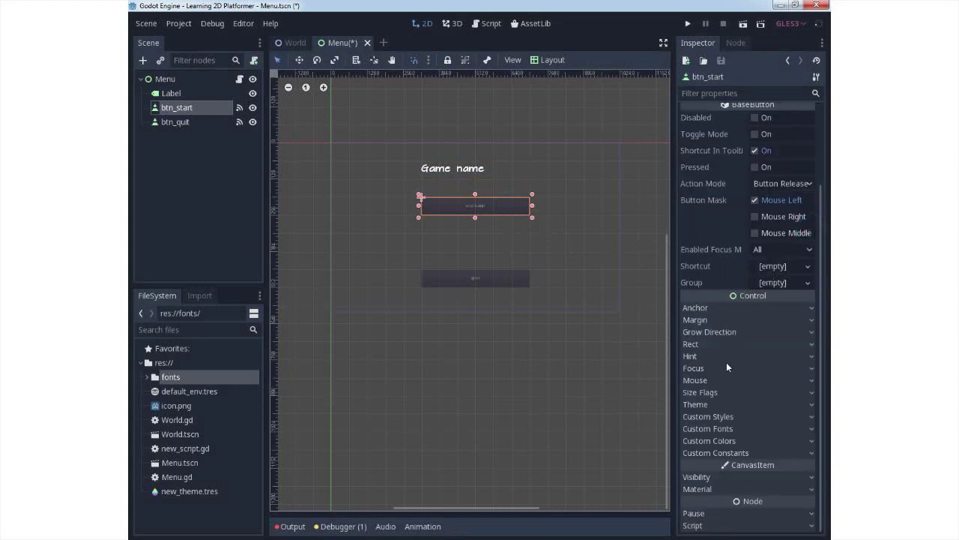
left_click(704, 404)
left_click(806, 418)
left_click(776, 460)
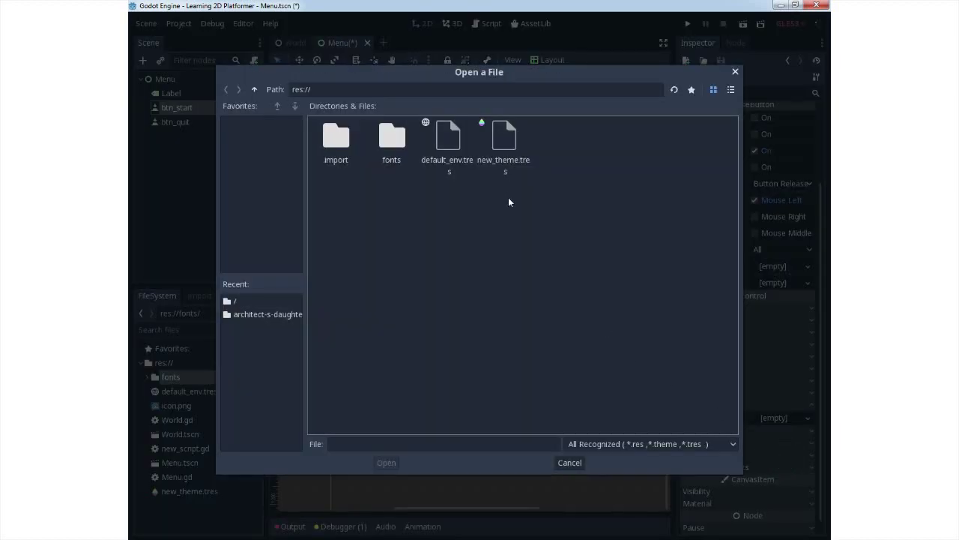
left_click(504, 139)
left_click(386, 462)
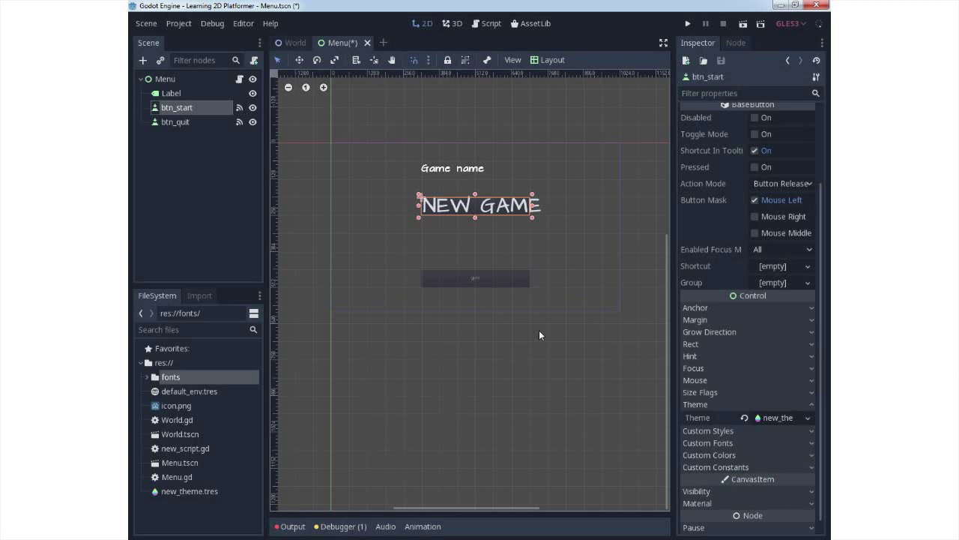
Step: Load new_theme.tres from the project root as the theme of the QUIT button
left_click(504, 282)
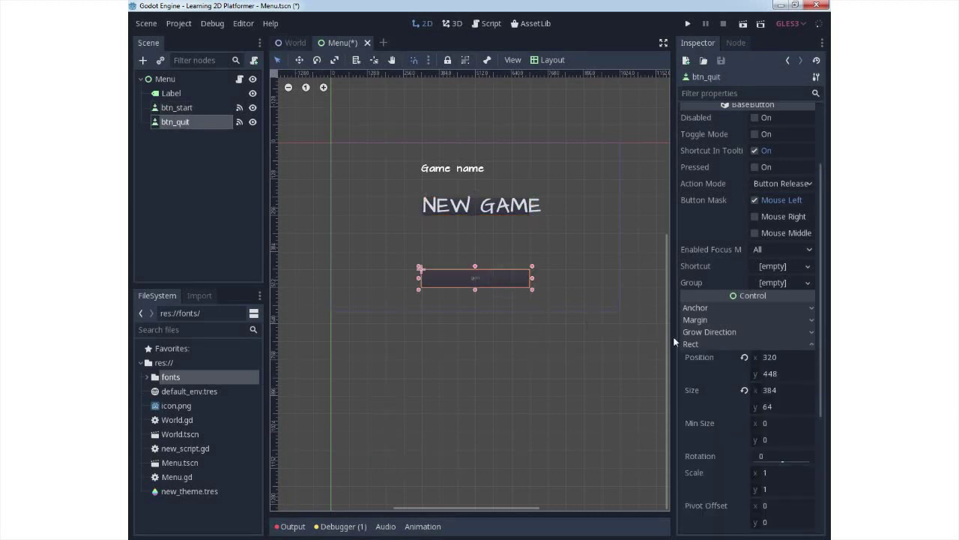
left_click(807, 344)
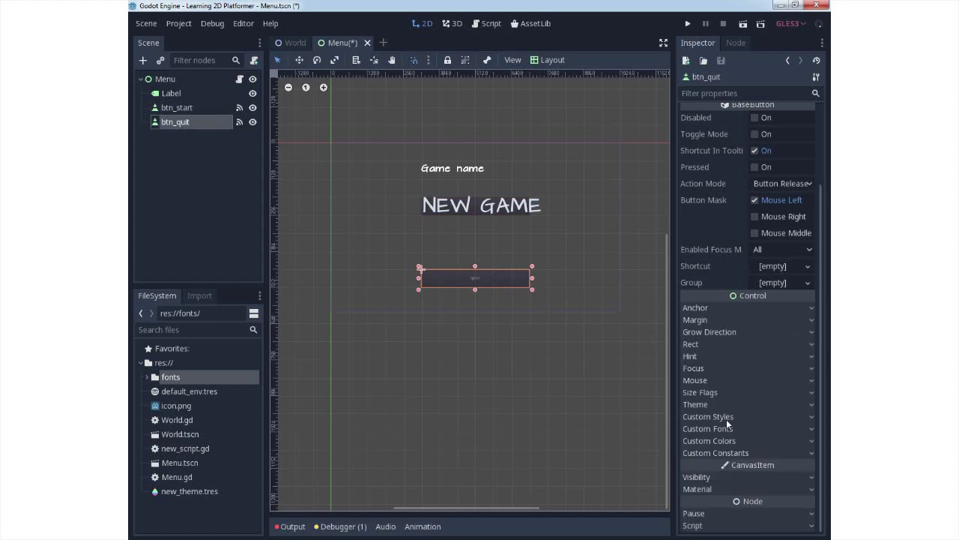
left_click(708, 404)
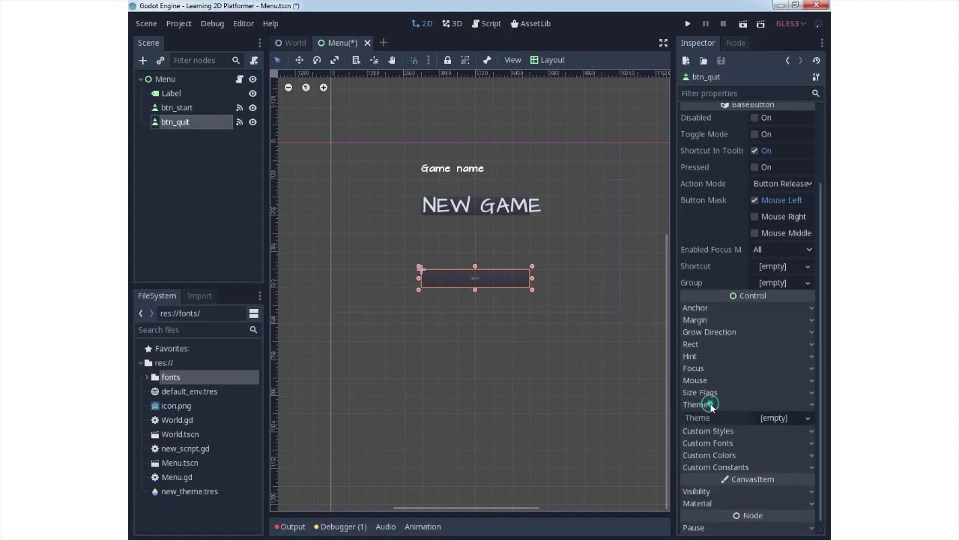
left_click(785, 418)
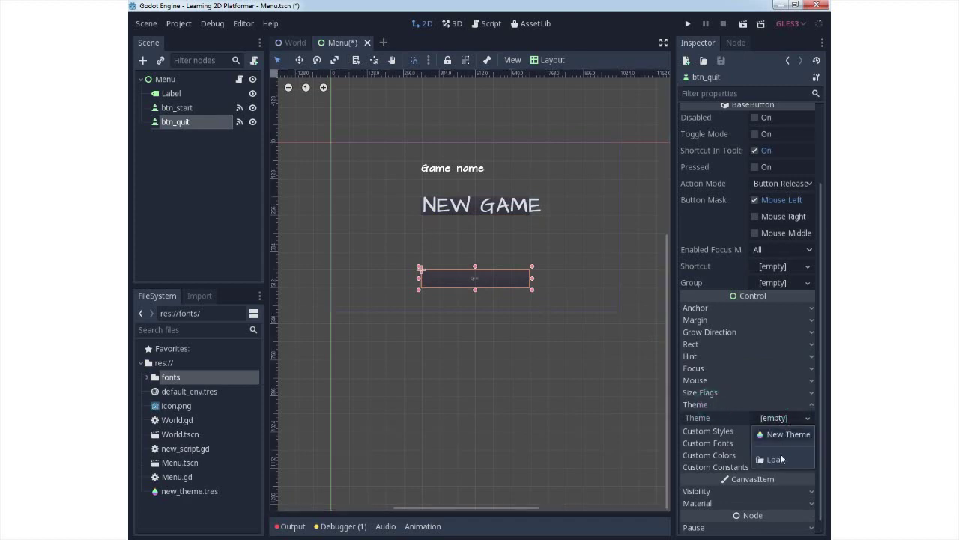
left_click(780, 459)
left_click(504, 138)
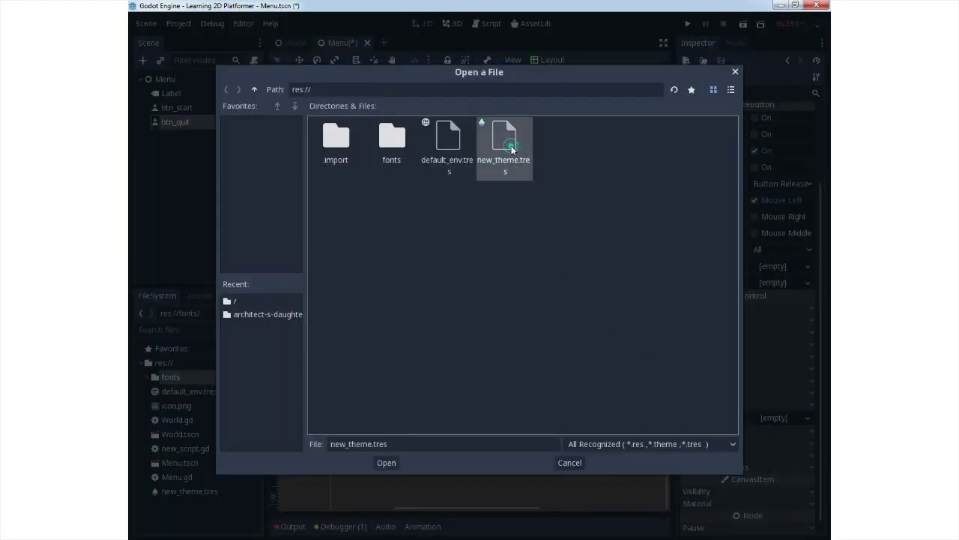
left_click(387, 463)
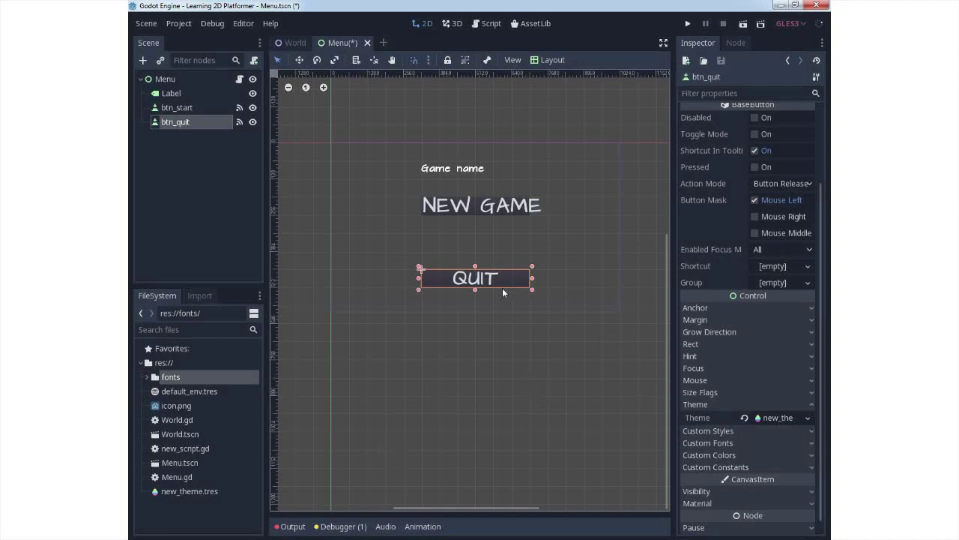
Step: Set the Game name label's text alignment to Center
left_click(467, 173)
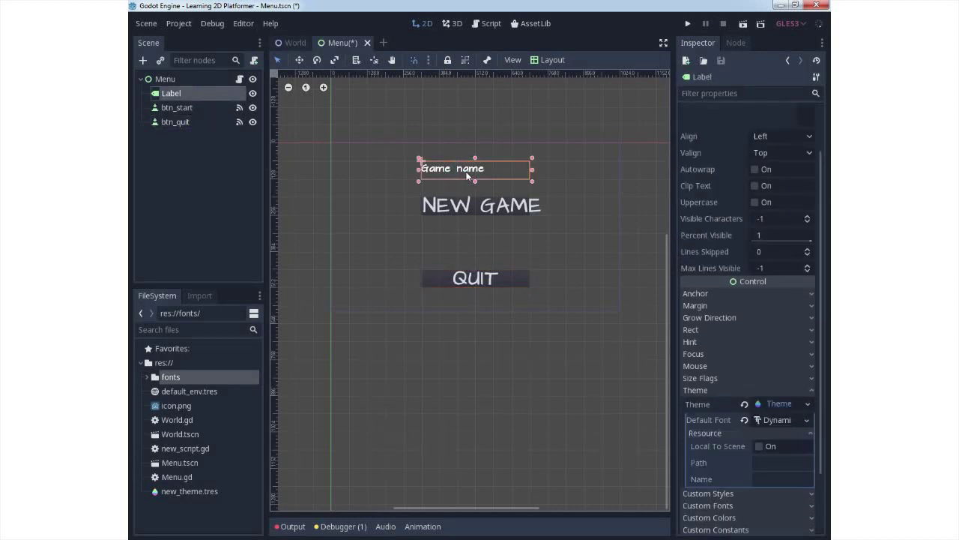
left_click(808, 137)
left_click(776, 166)
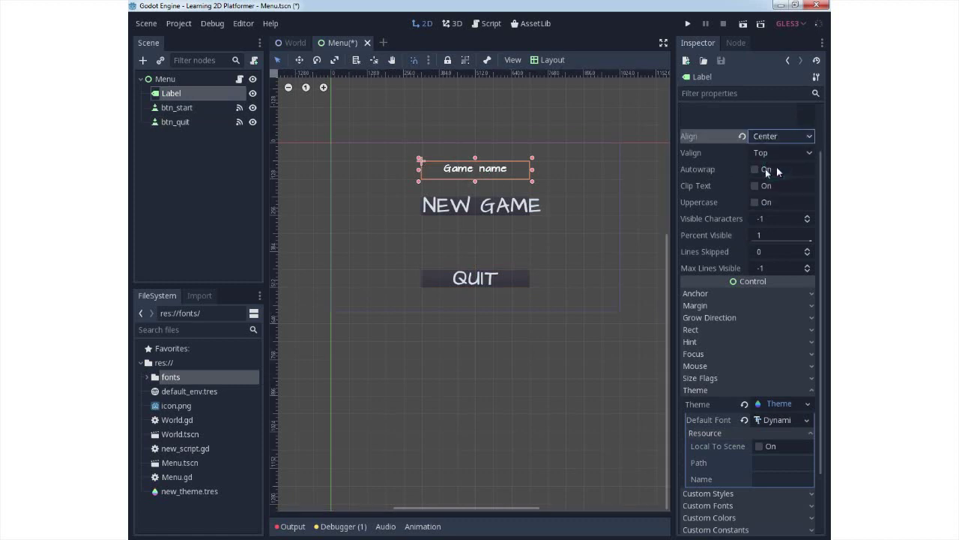
Step: Try size 52 for the default font in the QUIT button's theme and settle on 36
left_click(475, 213)
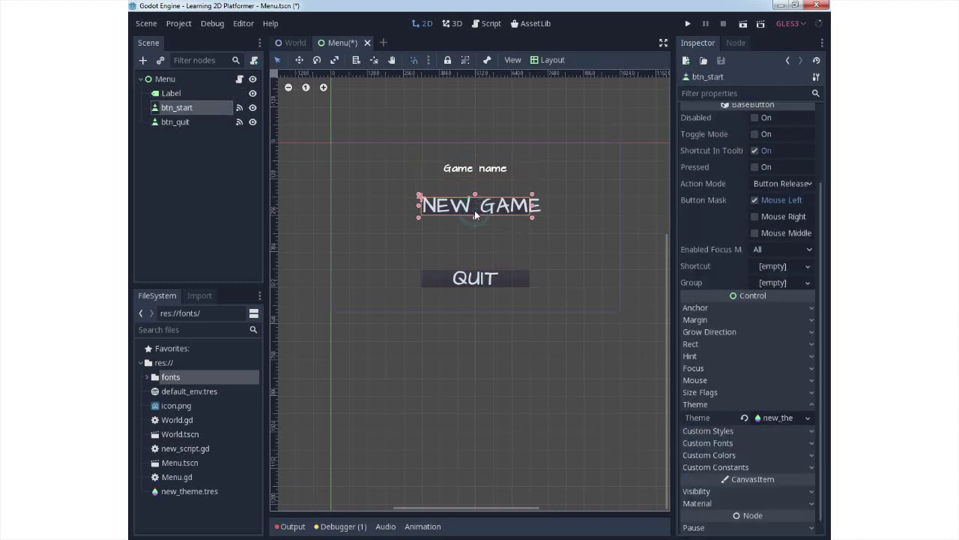
left_click(489, 281)
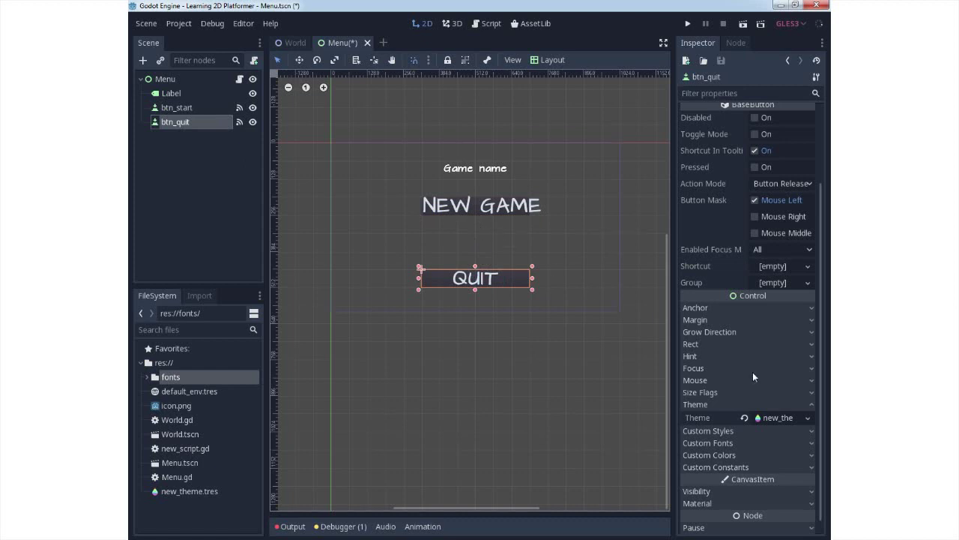
left_click(780, 417)
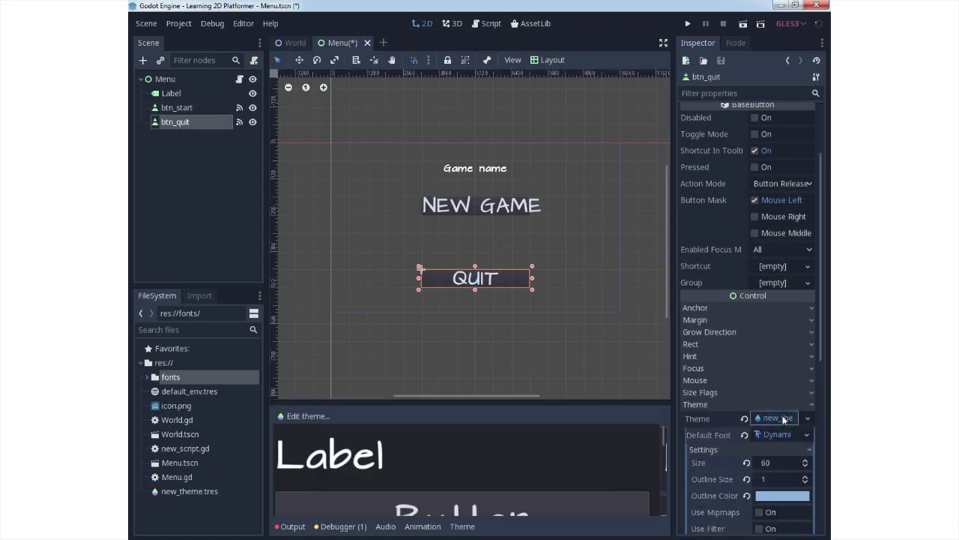
left_click(773, 463)
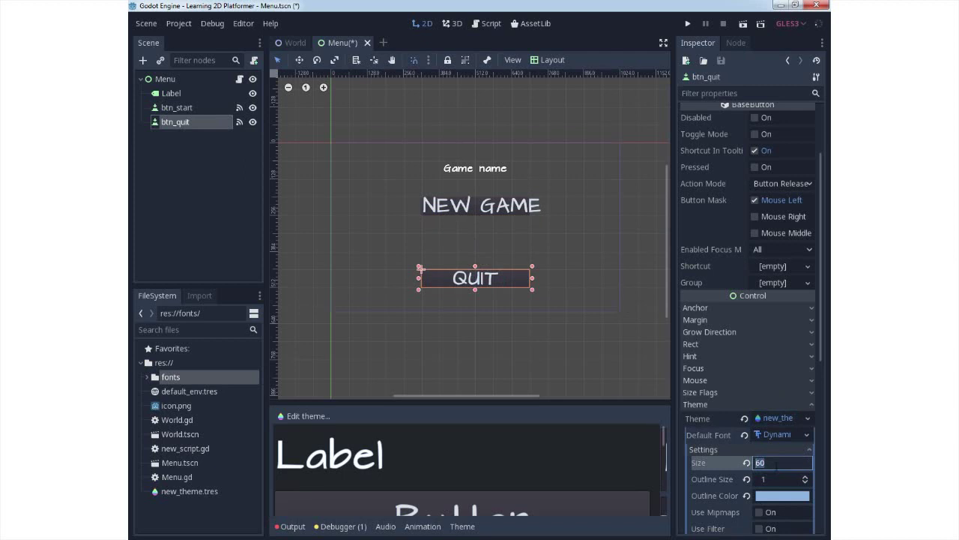
type("52")
key("Return")
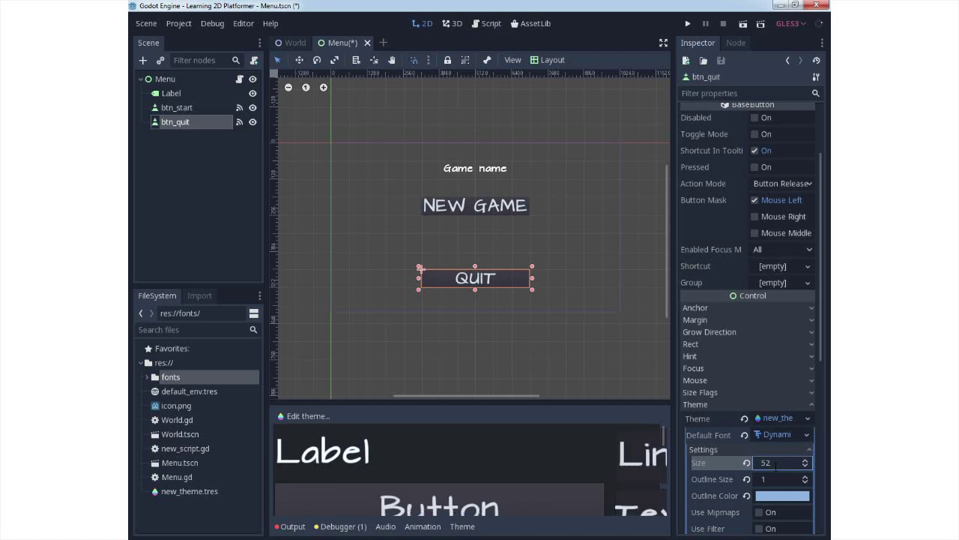
left_click(775, 463)
left_click(775, 463)
type("36")
key("Return")
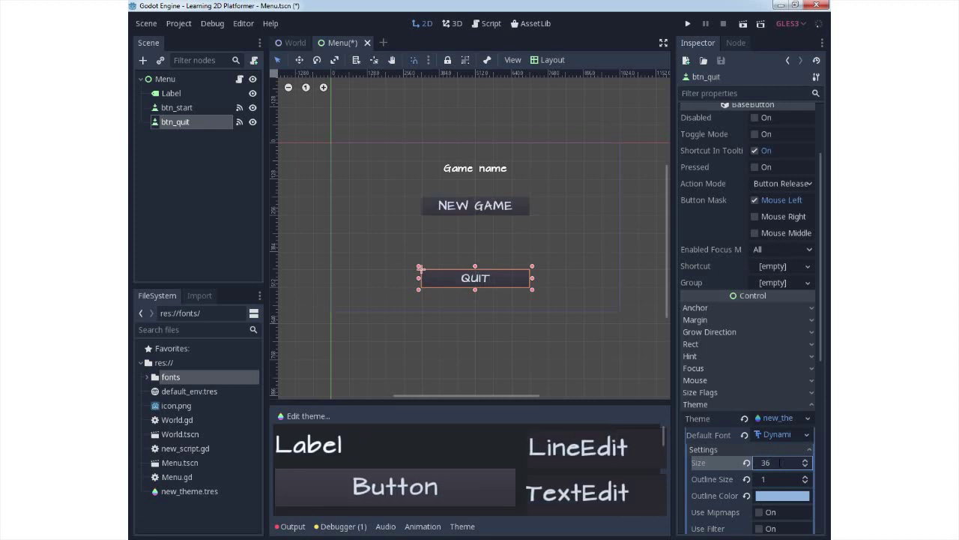
left_click(545, 242)
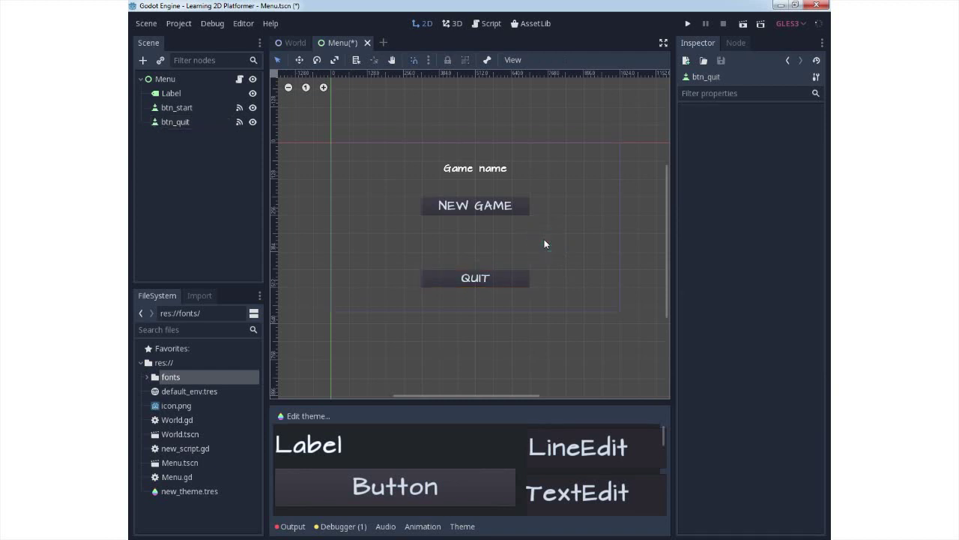
Step: Set the default font's outline size to 2 in the NEW GAME button's theme
left_click(501, 205)
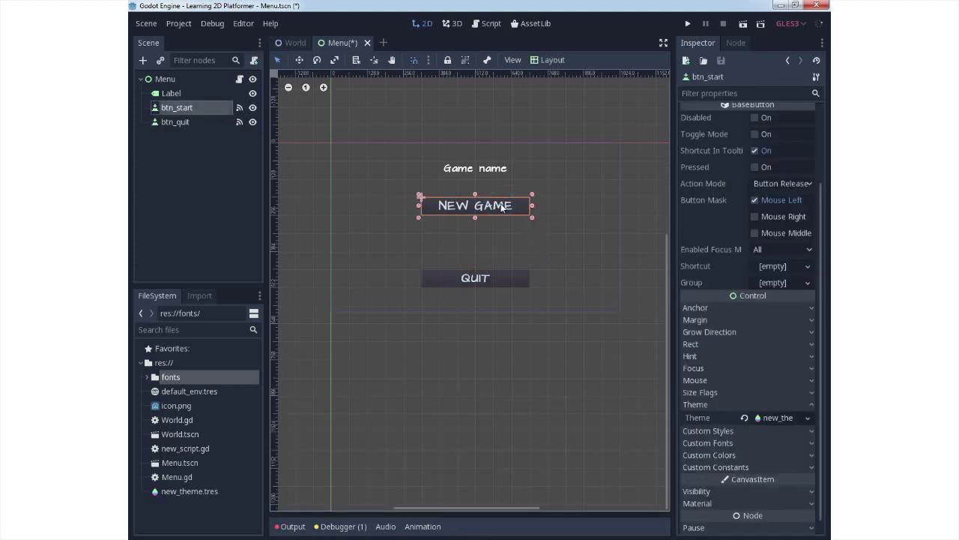
left_click(777, 419)
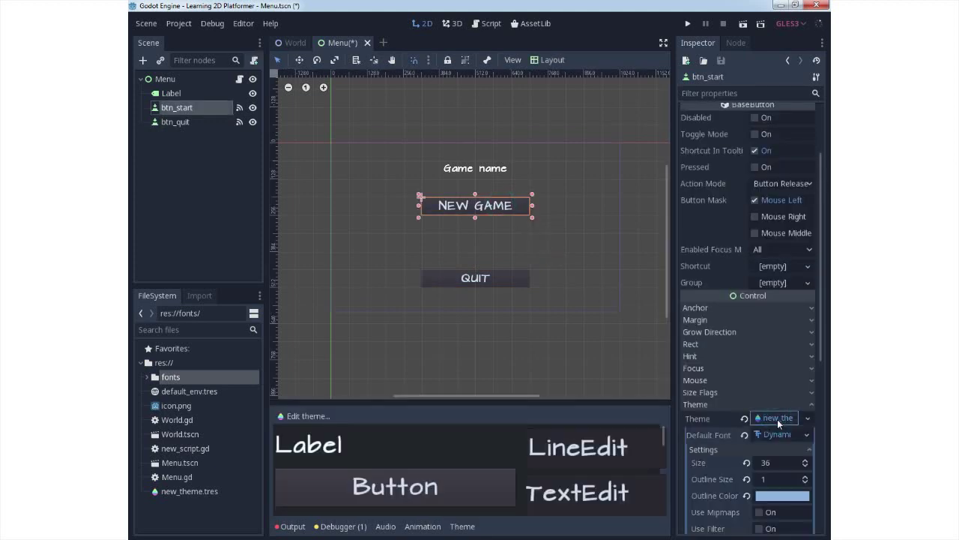
left_click_drag(821, 351, 822, 416)
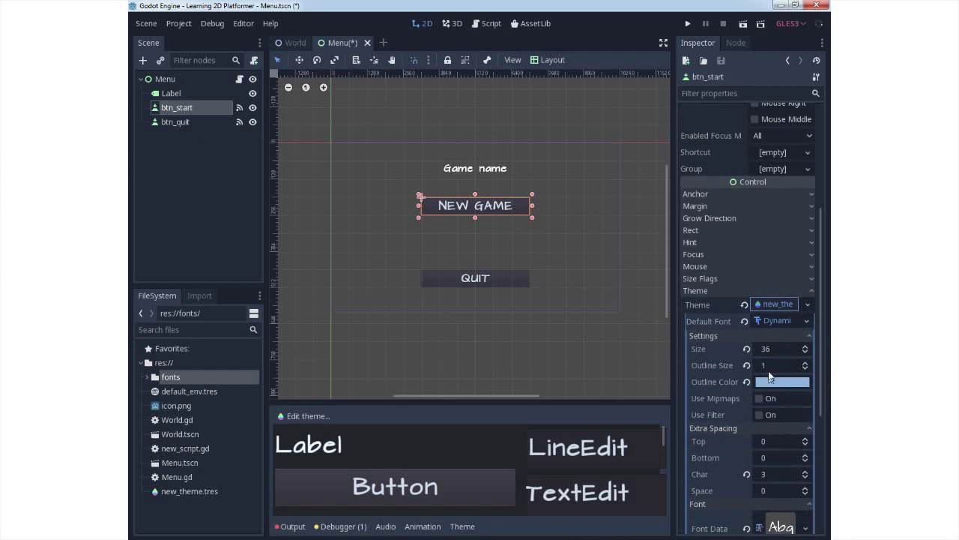
left_click(805, 363)
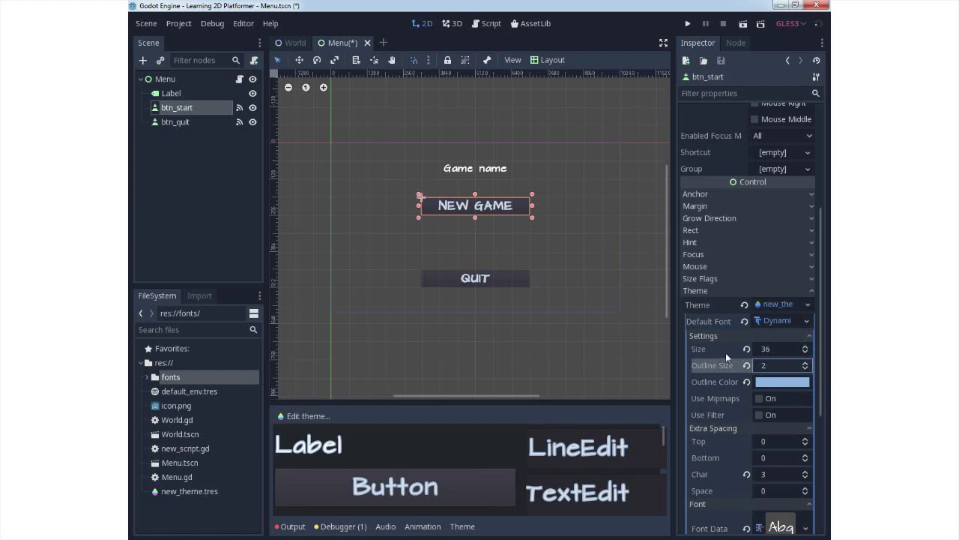
left_click(555, 254)
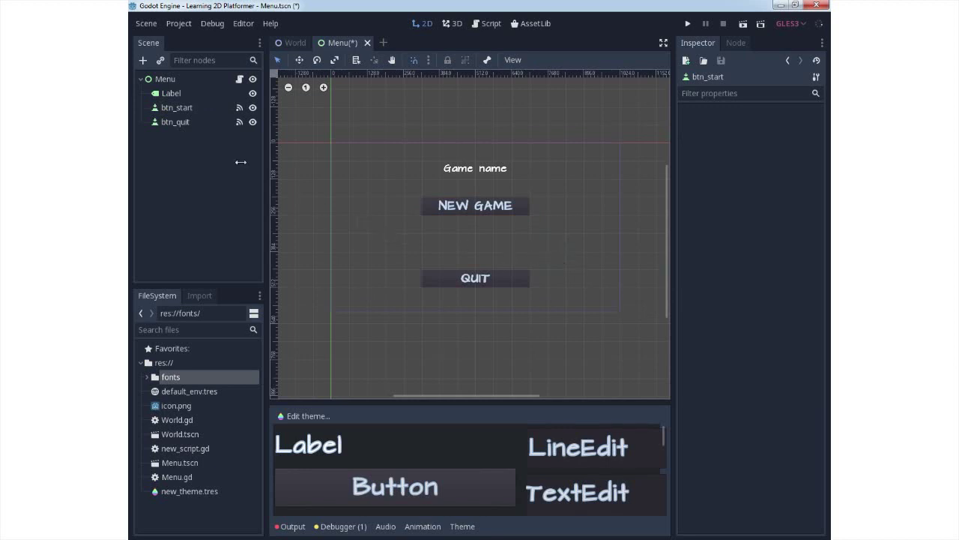
Step: Duplicate the btn_start node and place the copy midway between the NEW GAME and QUIT buttons
left_click(185, 107)
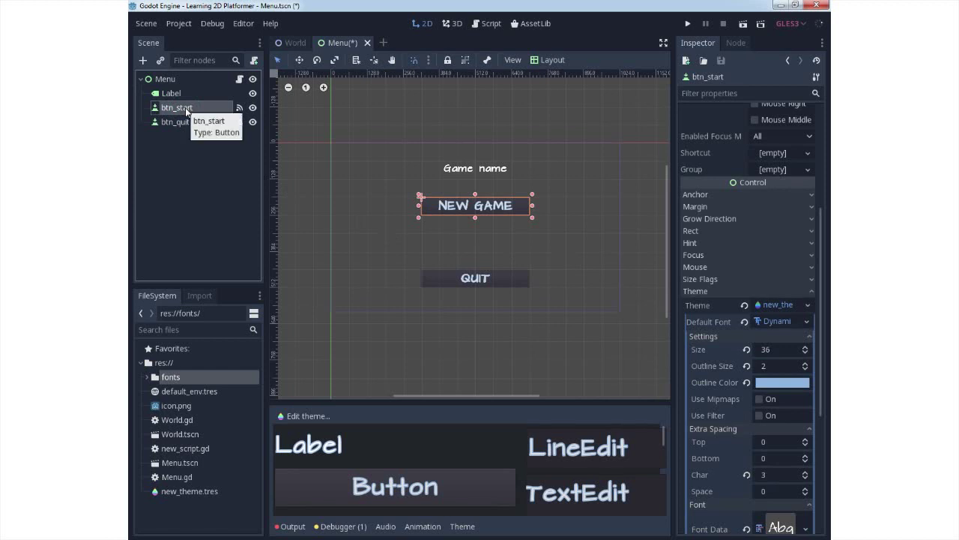
right_click(185, 107)
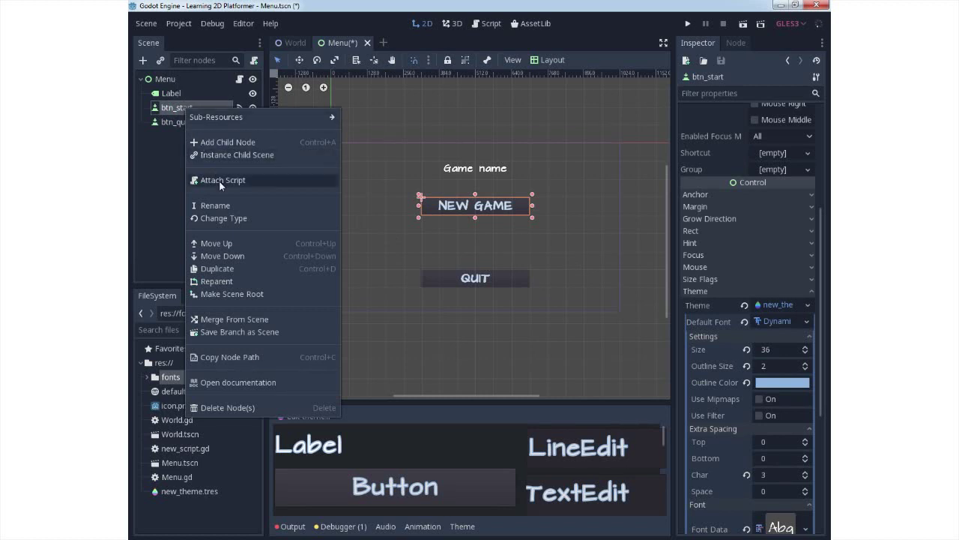
left_click(230, 270)
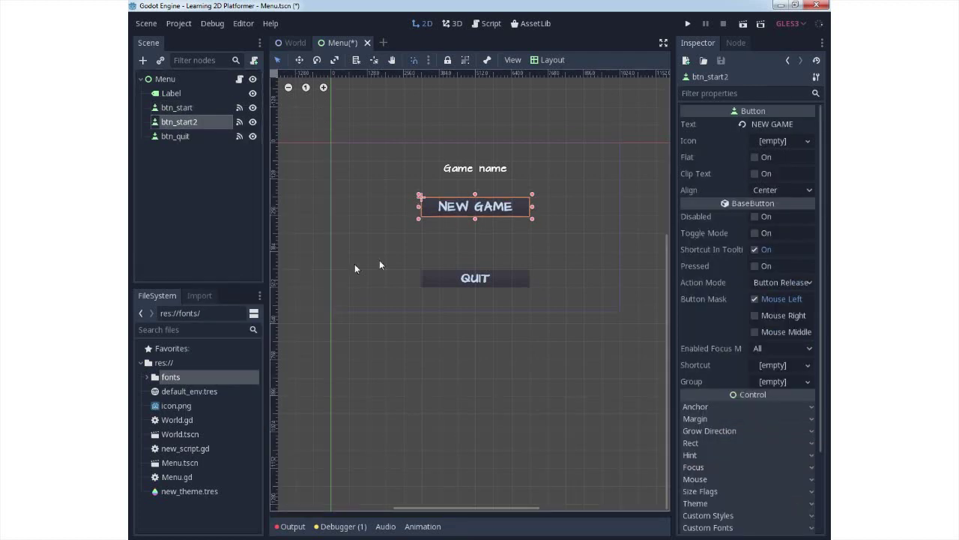
left_click_drag(460, 211, 465, 246)
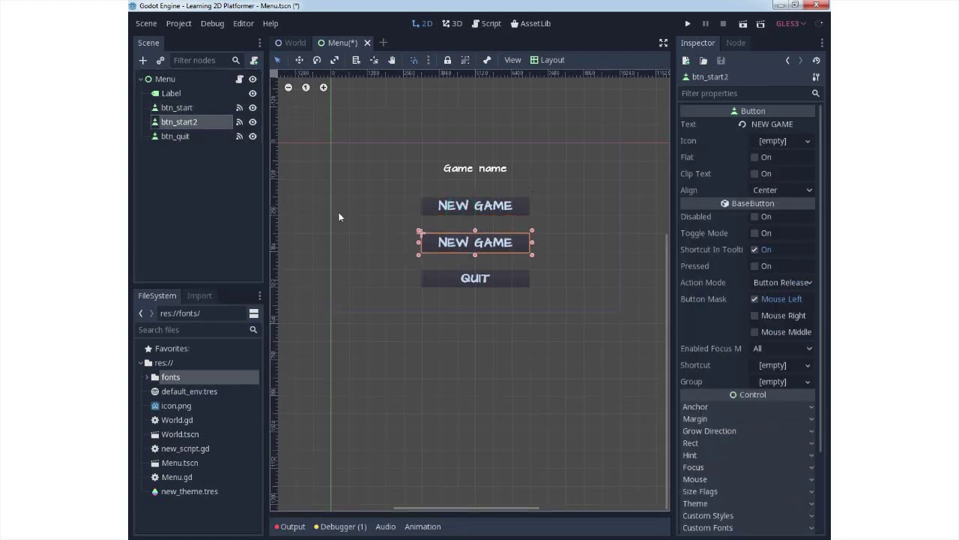
Step: Change the duplicated button's text to "How to play"
left_click(793, 123)
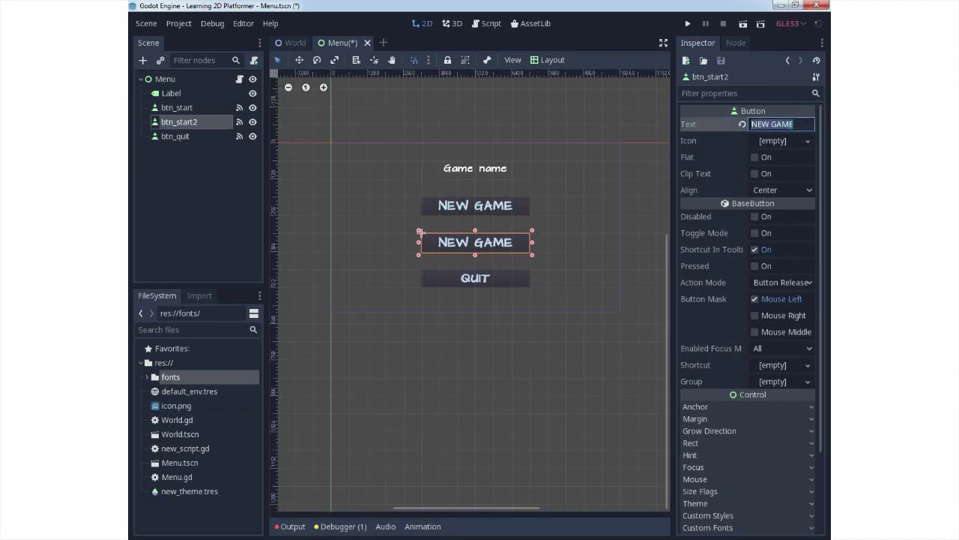
type("How ")
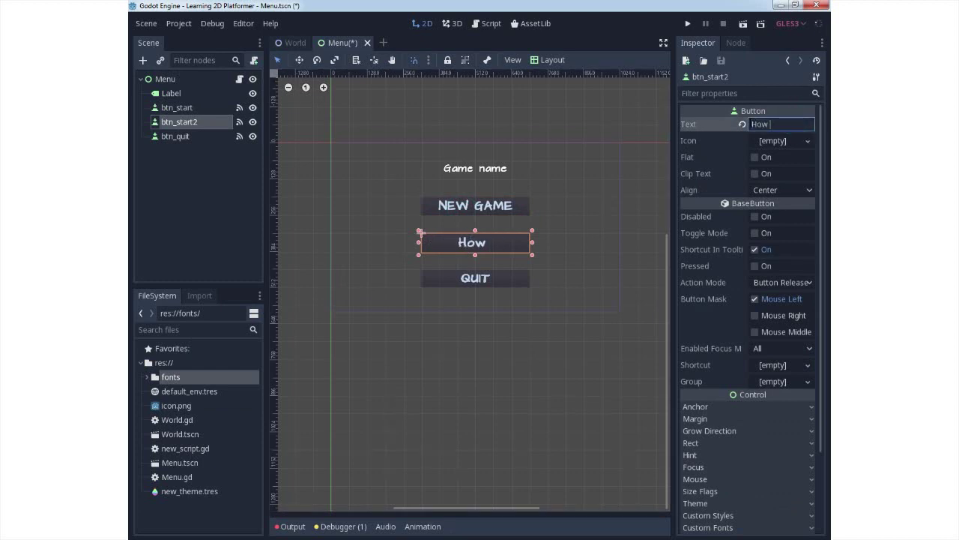
type("to p")
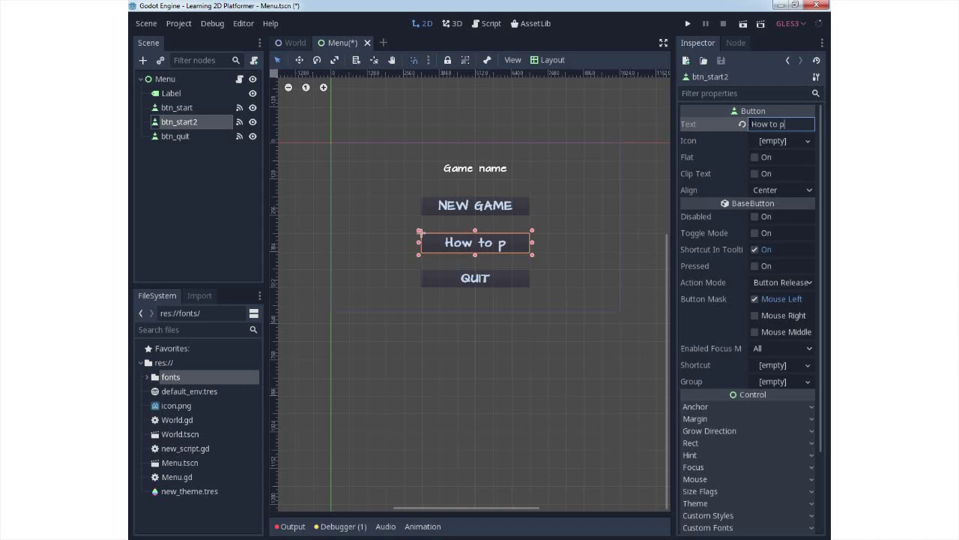
type("lay")
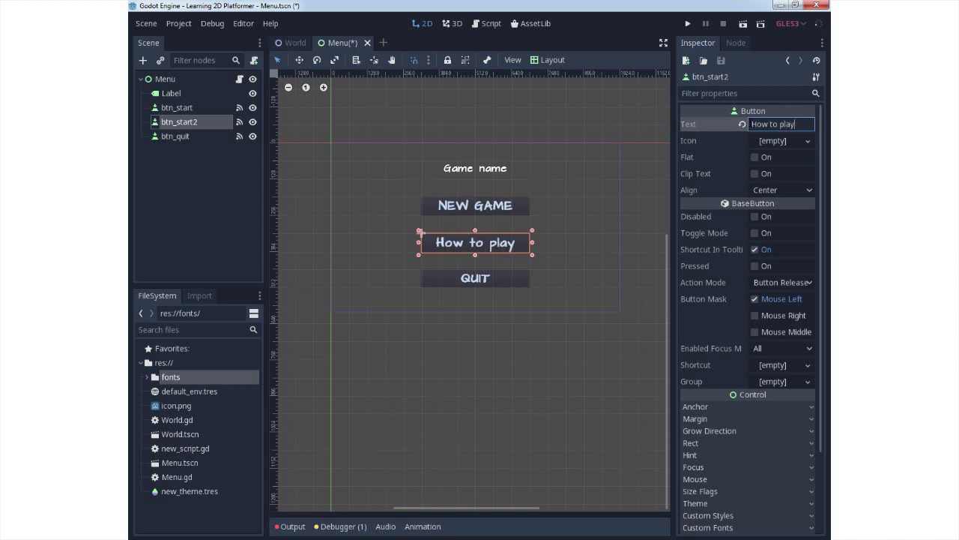
left_click(556, 213)
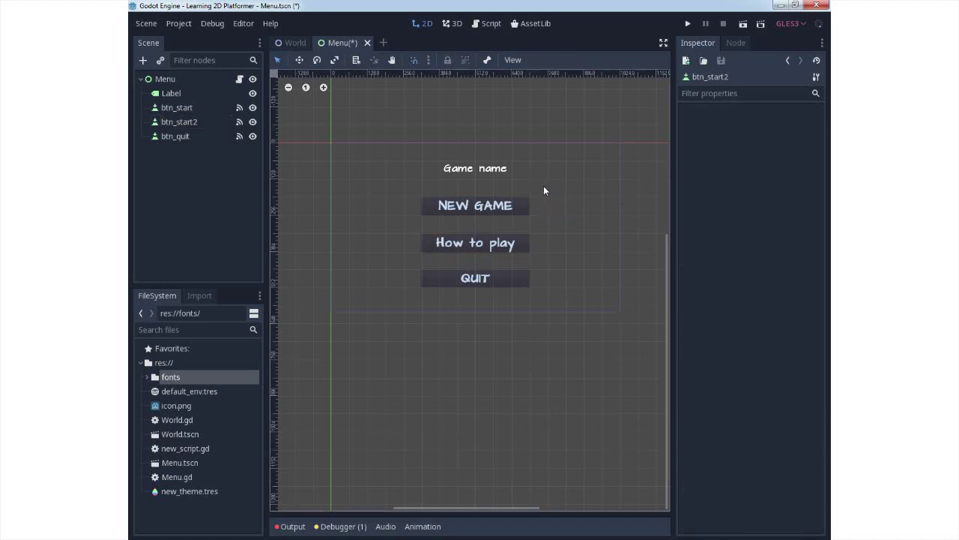
Step: Replace the title label's text "Game name" with "Jump ee"
left_click(501, 173)
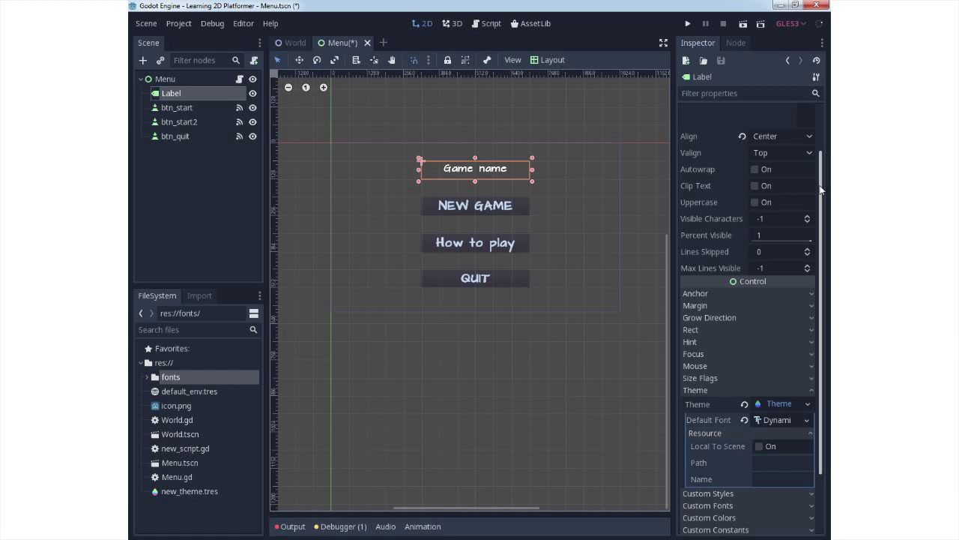
left_click_drag(821, 190, 821, 144)
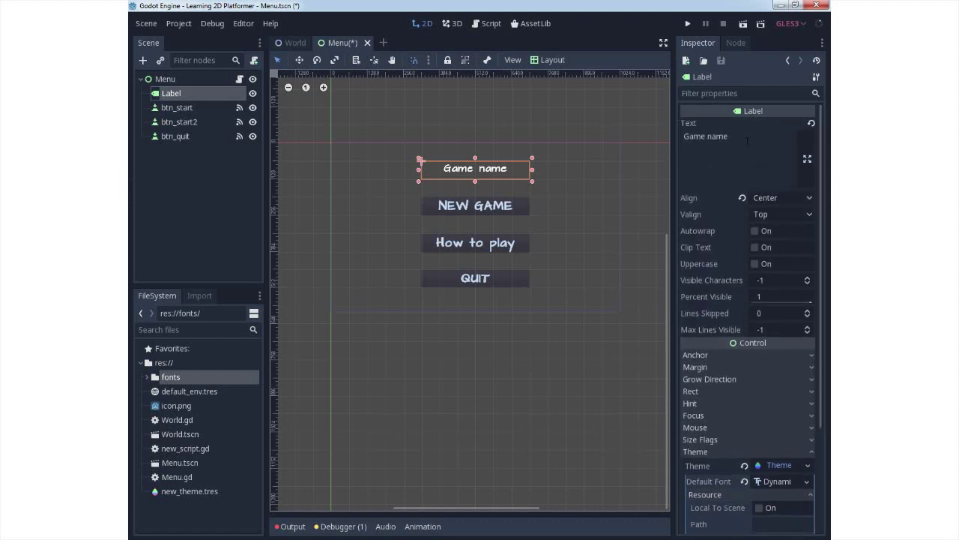
left_click(739, 134)
left_click_drag(739, 136, 682, 140)
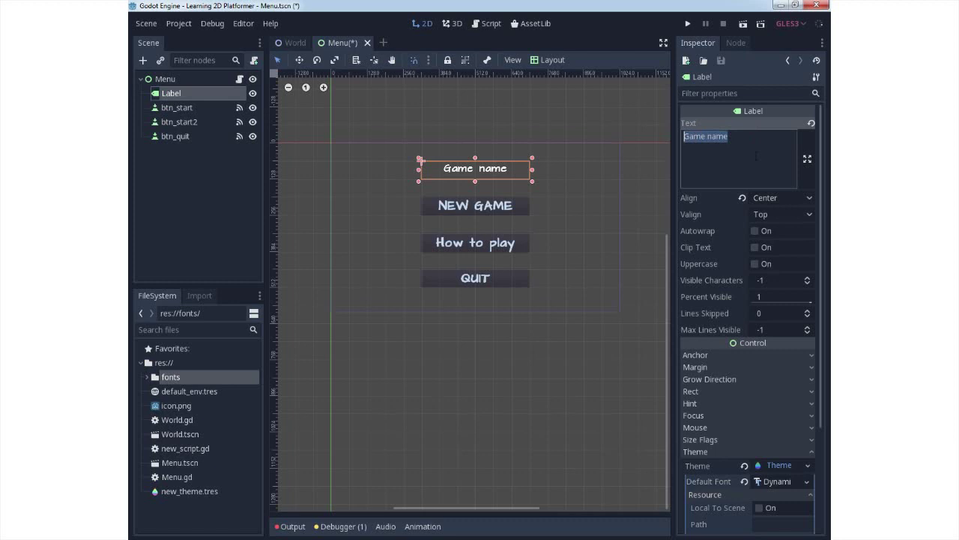
type("J")
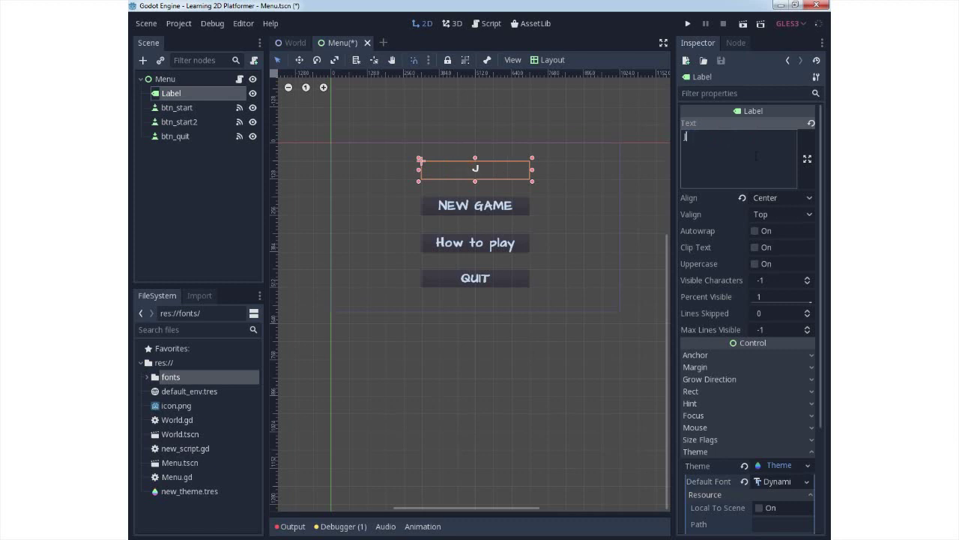
type("ump")
type("ee")
Step: Open the title label's theme resource for editing and inspect its preview
left_click(782, 465)
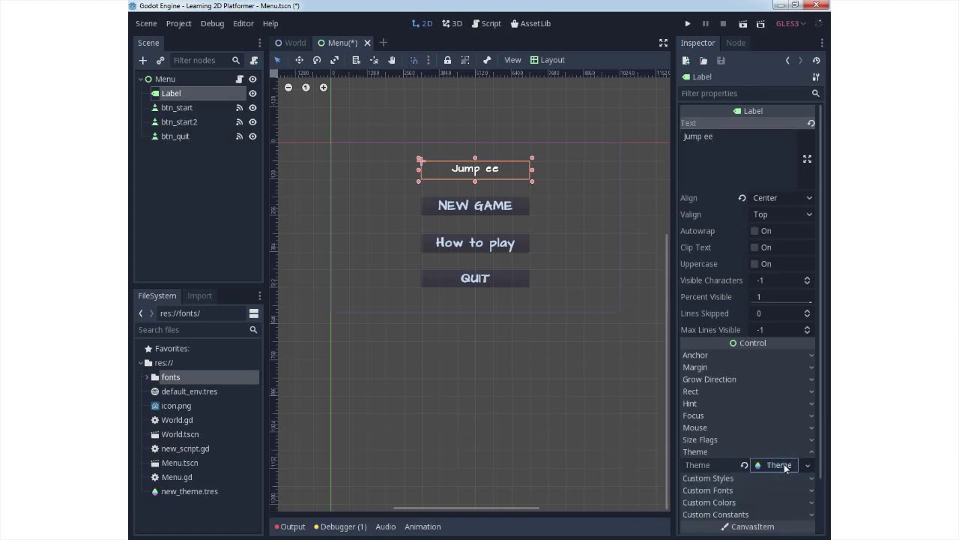
left_click(806, 465)
left_click(803, 470)
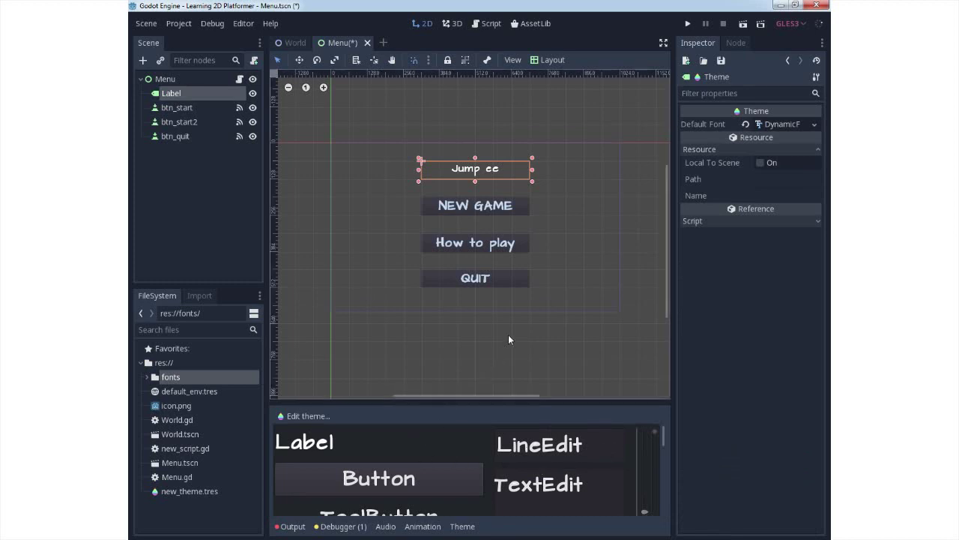
left_click(564, 230)
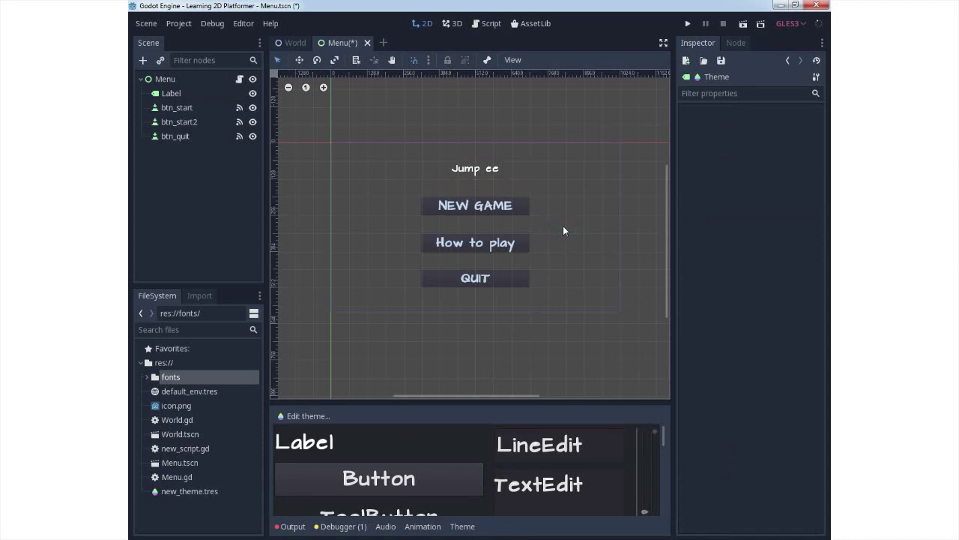
Step: Add a Polygon2D child node to the Menu root node
left_click(169, 79)
right_click(171, 81)
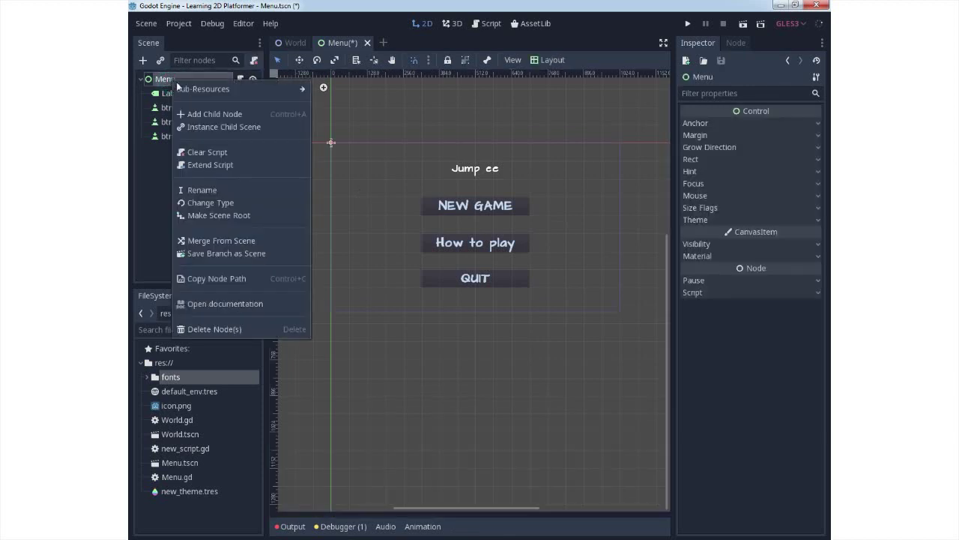
left_click(207, 114)
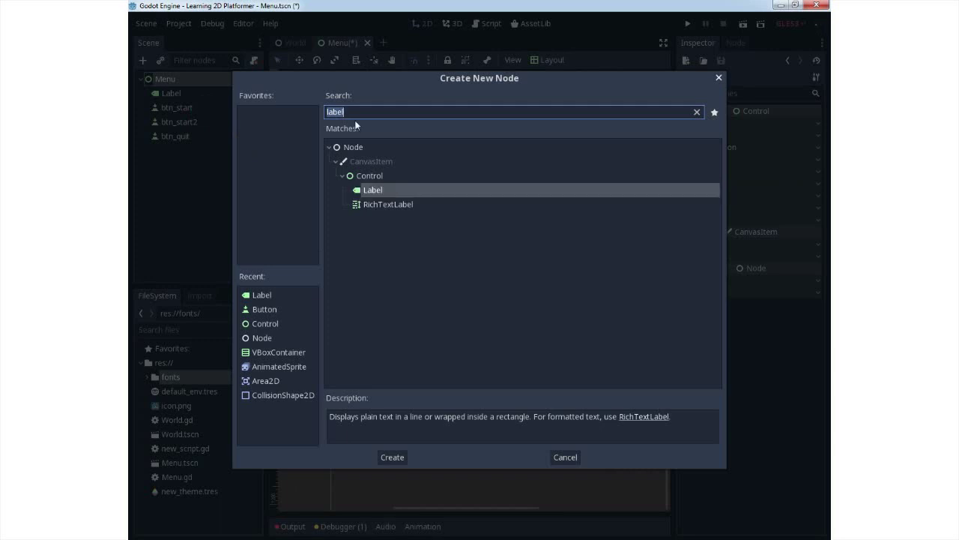
key("BackSpace")
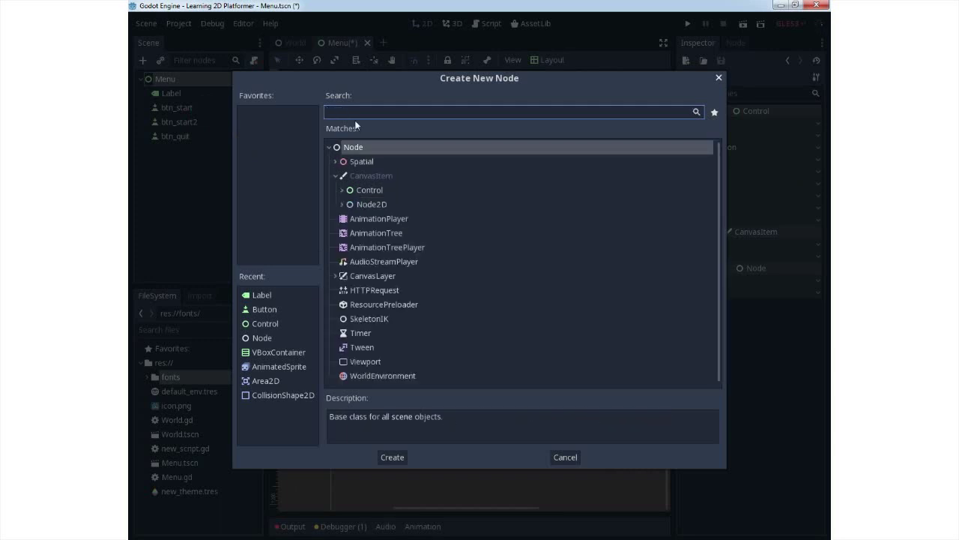
left_click(342, 204)
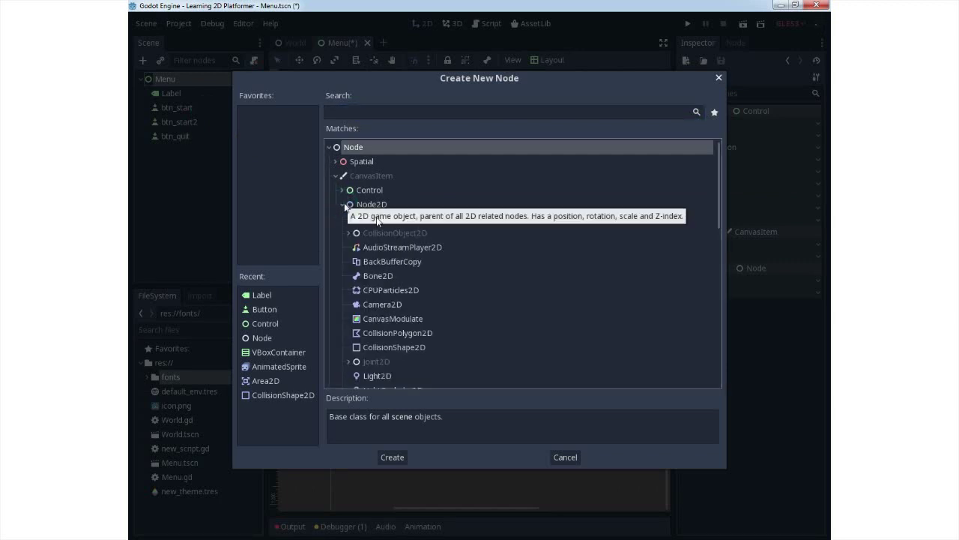
left_click_drag(719, 193, 717, 267)
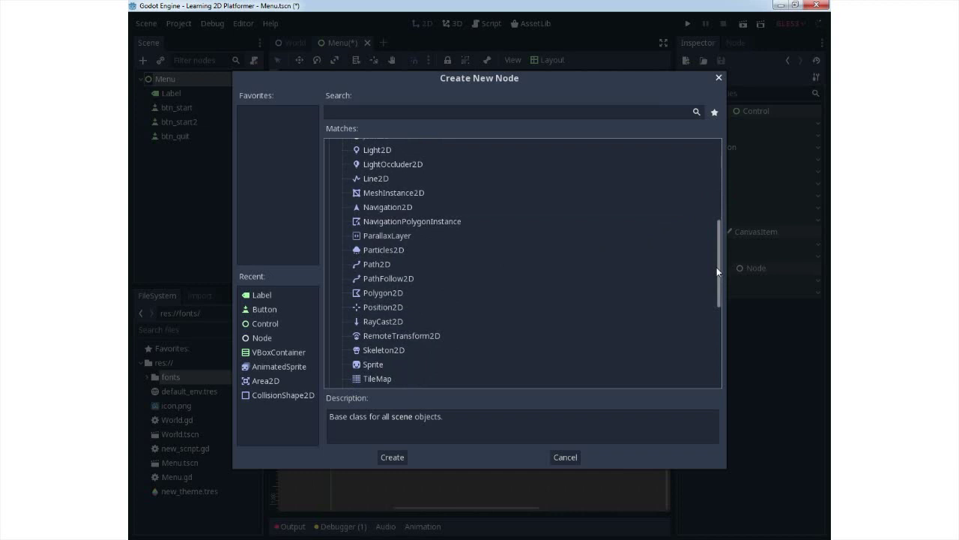
mouse_move(717, 267)
left_mouse_down()
mouse_move(716, 292)
mouse_move(716, 283)
left_mouse_up()
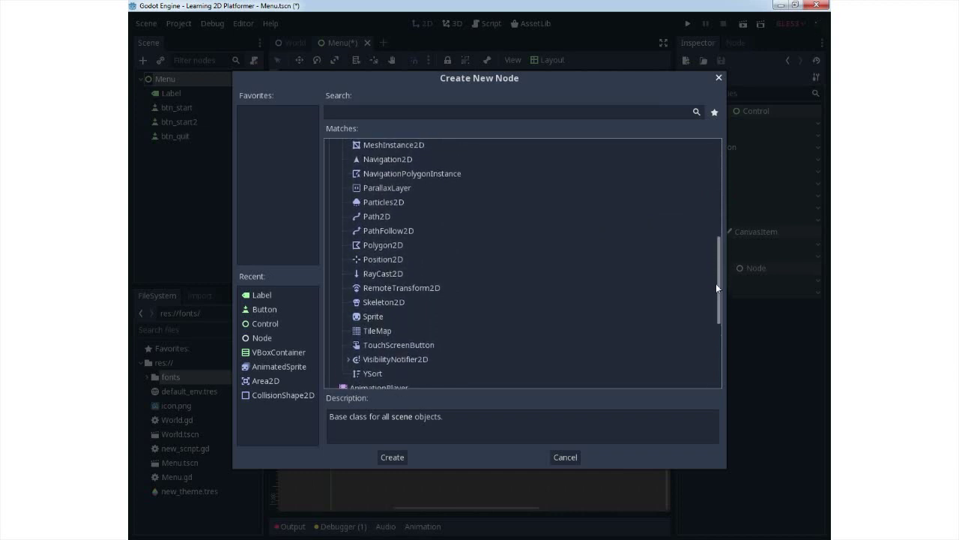
left_click(386, 246)
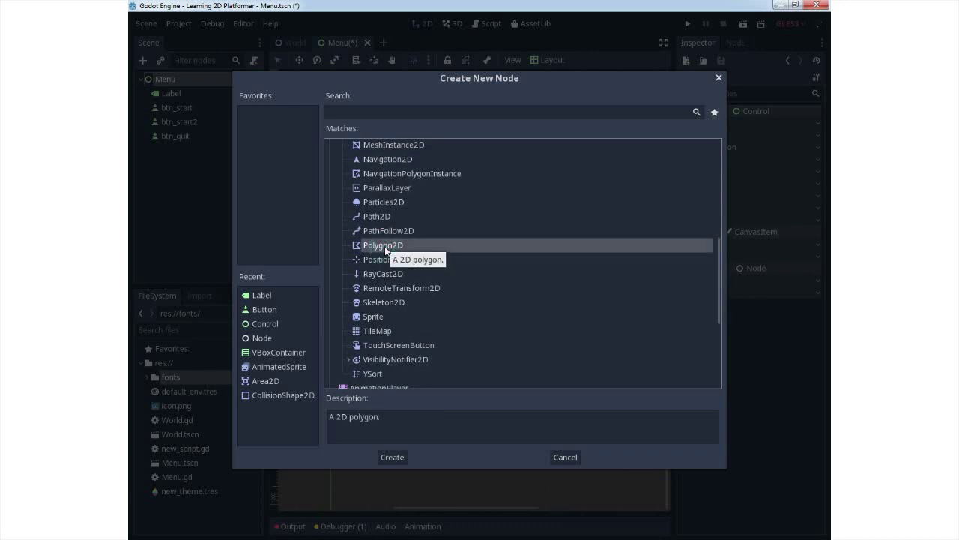
left_click(392, 457)
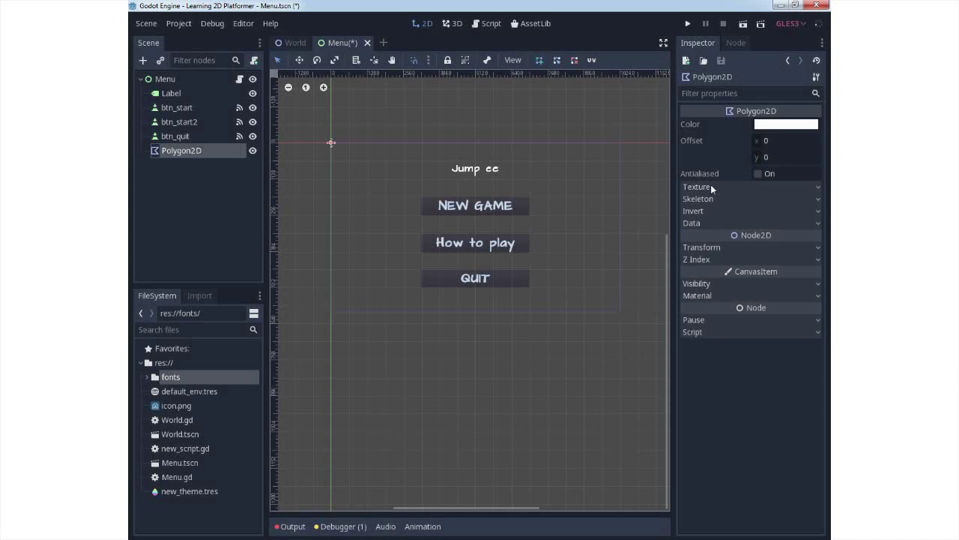
Step: Draw a small white polygon starting at the canvas origin and undo the last corner move
left_click(704, 247)
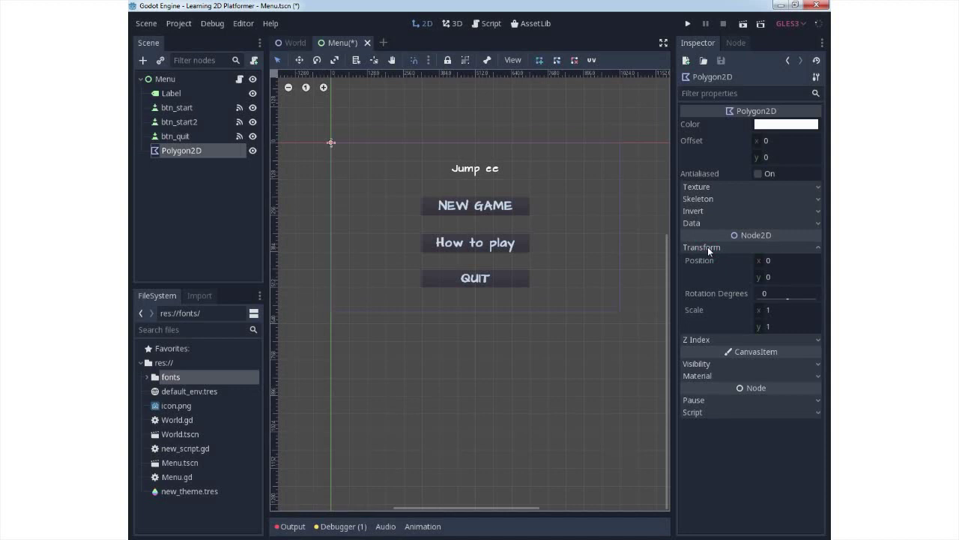
left_click(331, 143)
left_click(335, 166)
left_click(373, 160)
left_click(369, 142)
left_click(331, 143)
left_click_drag(370, 161, 396, 194)
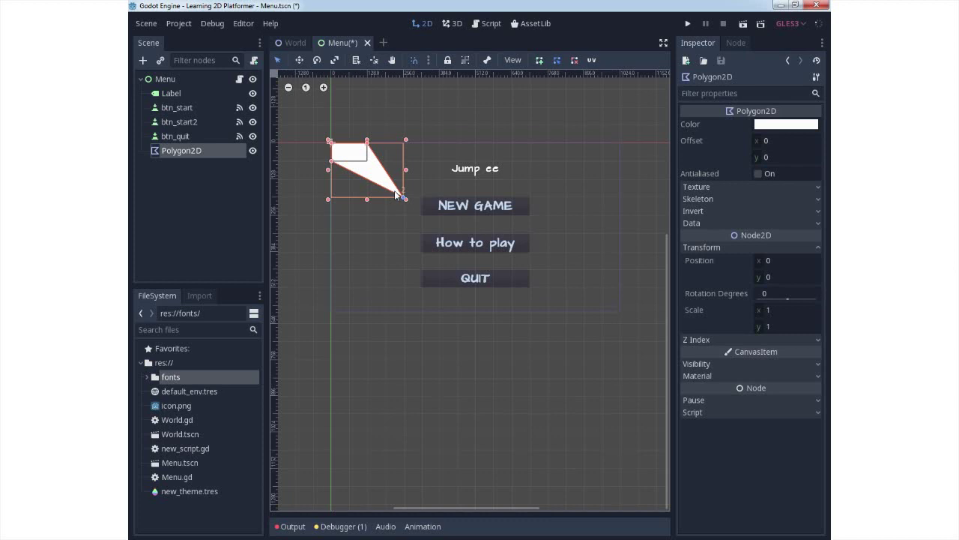
key("ctrl+z")
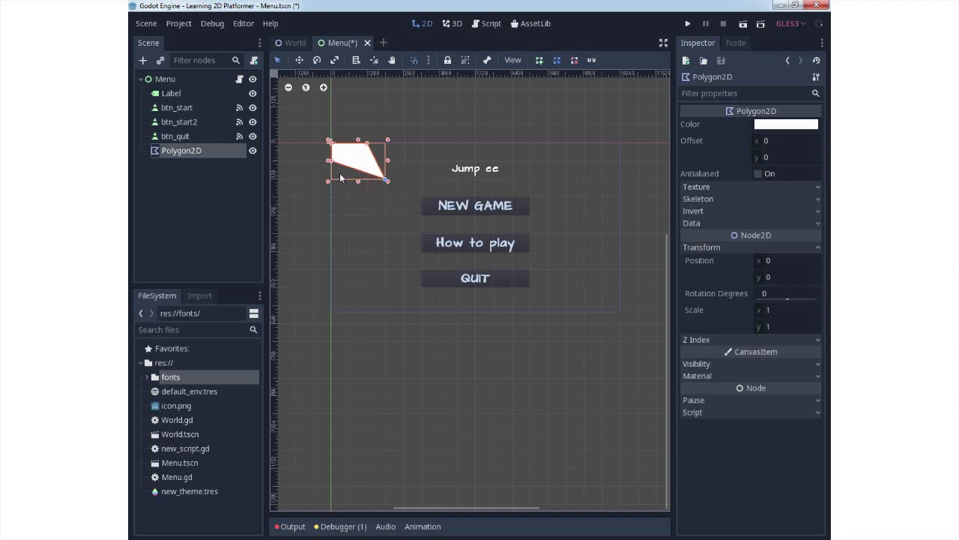
Step: Reshape the polygon by moving its corners until it covers the whole menu screen area
left_click_drag(331, 159, 331, 180)
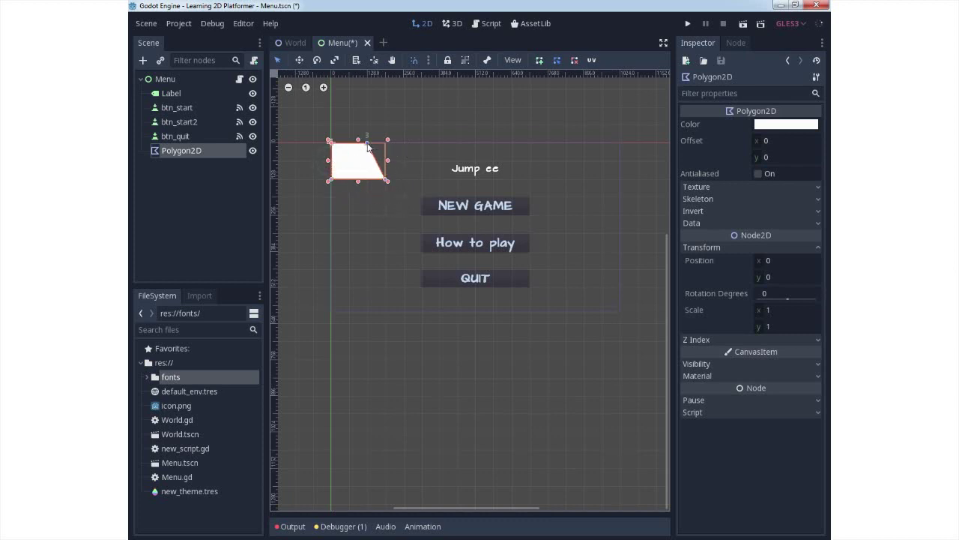
left_click_drag(367, 142, 386, 141)
left_click(380, 208)
left_click(365, 155)
mouse_move(365, 167)
left_mouse_down()
mouse_move(368, 189)
mouse_move(365, 168)
left_mouse_up()
left_click_drag(386, 160, 620, 161)
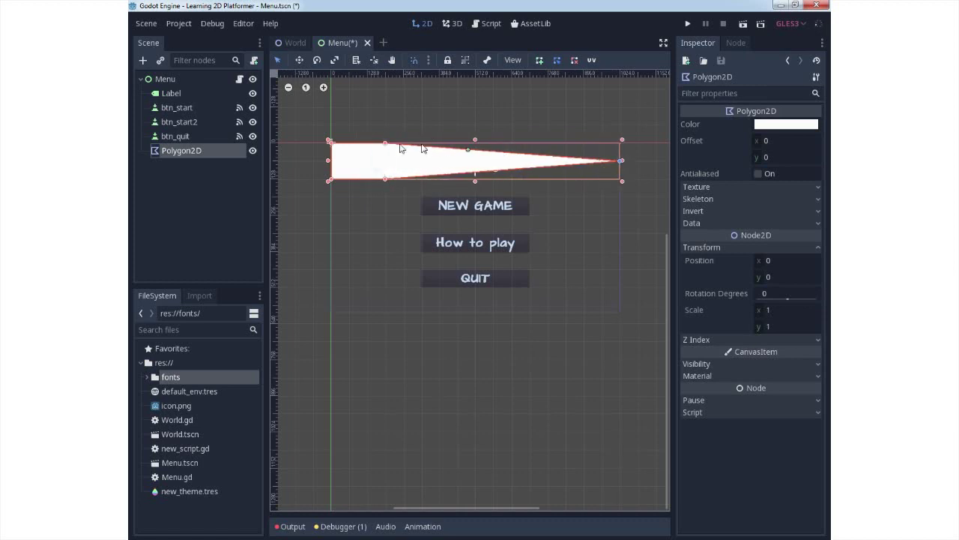
left_click_drag(385, 143, 622, 142)
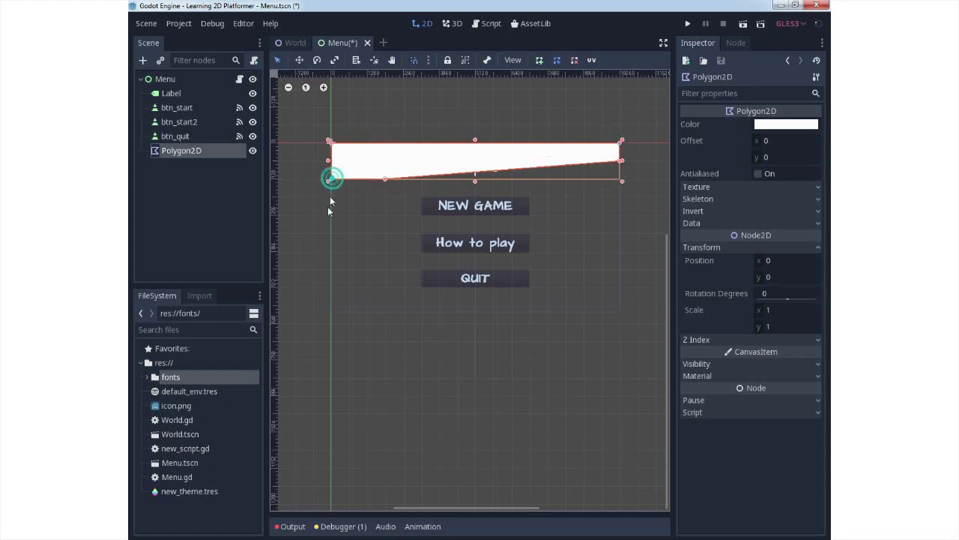
left_click_drag(332, 181, 335, 325)
left_click_drag(386, 180, 619, 324)
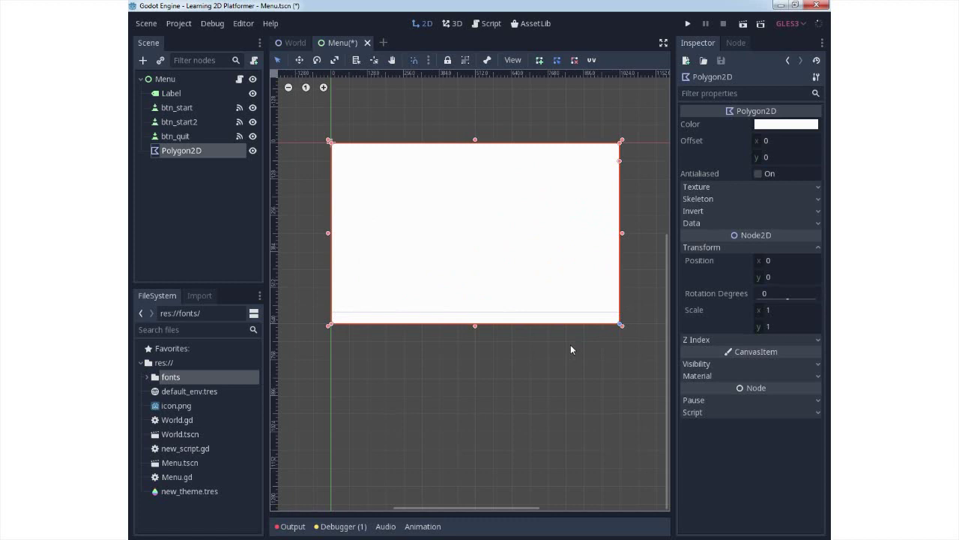
Step: Delete the Polygon2D node from the menu scene
key("Delete")
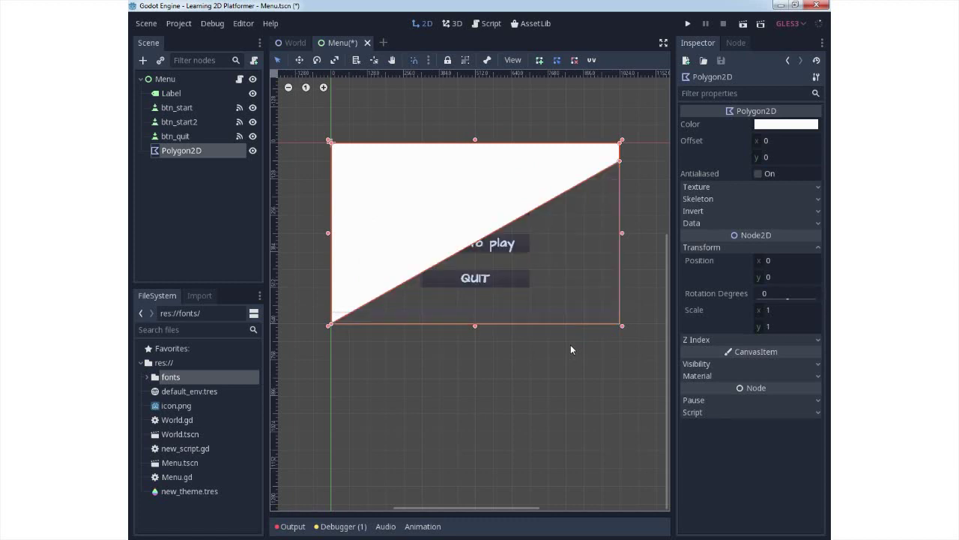
key("Delete")
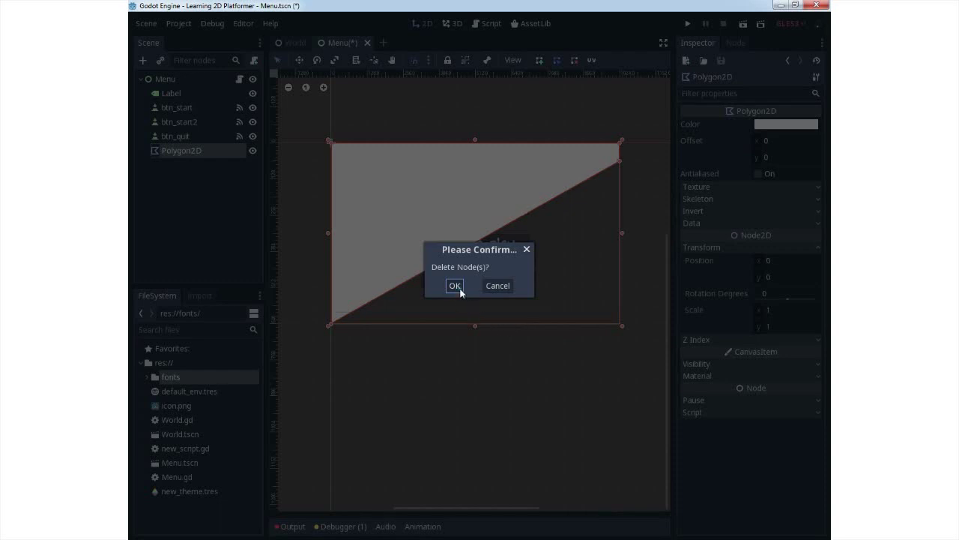
left_click(460, 290)
Step: Add a Panel child node to the Menu root node
left_click(166, 80)
right_click(166, 80)
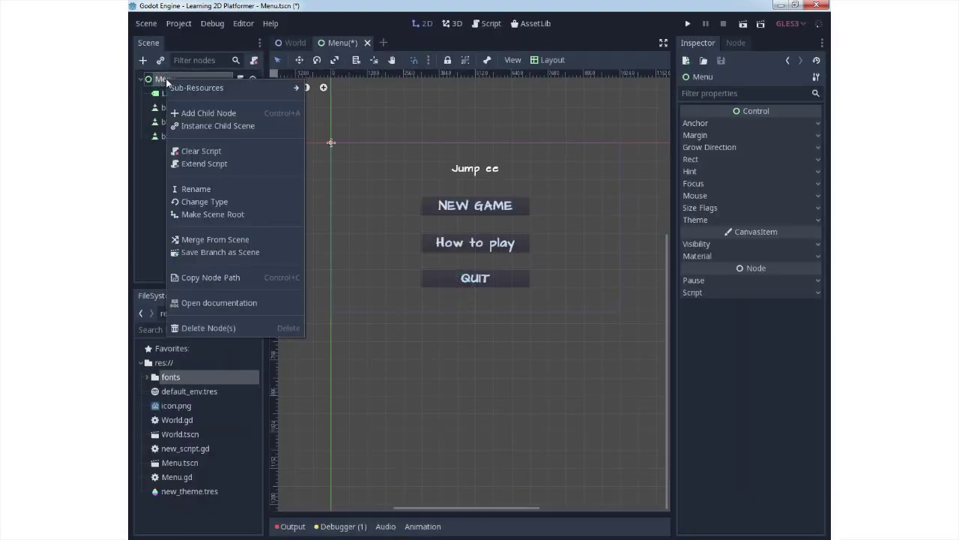
left_click(201, 113)
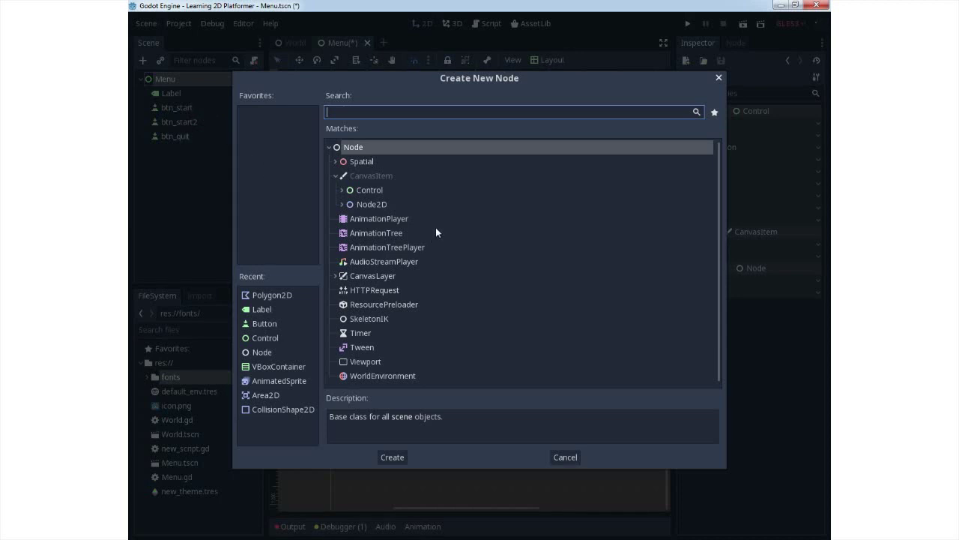
left_click(371, 190)
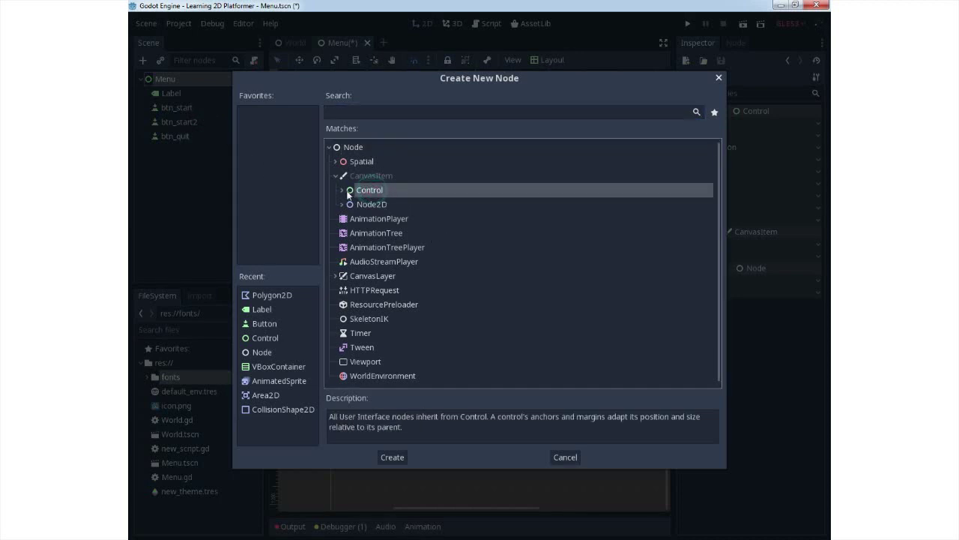
left_click(342, 191)
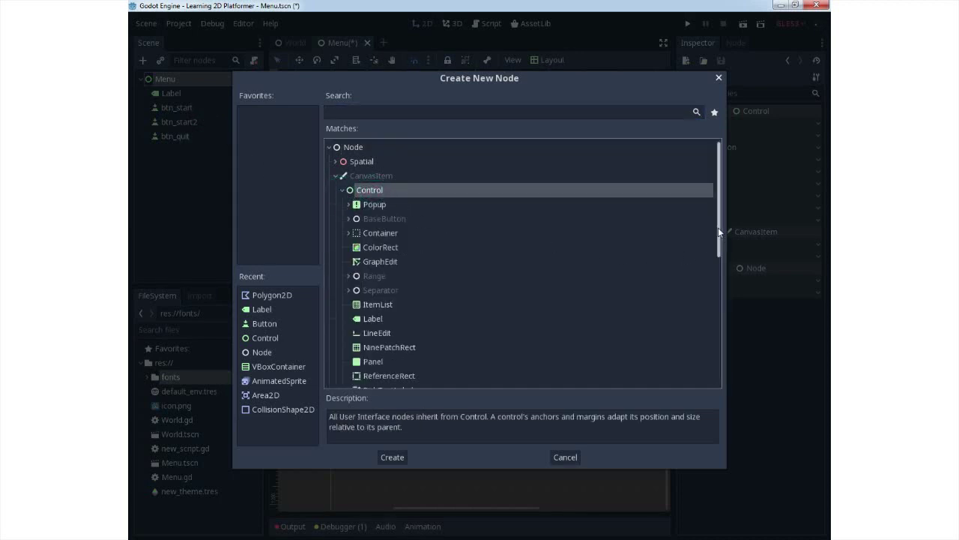
scroll(716, 247, "down", 1)
scroll(716, 247, "down", 3)
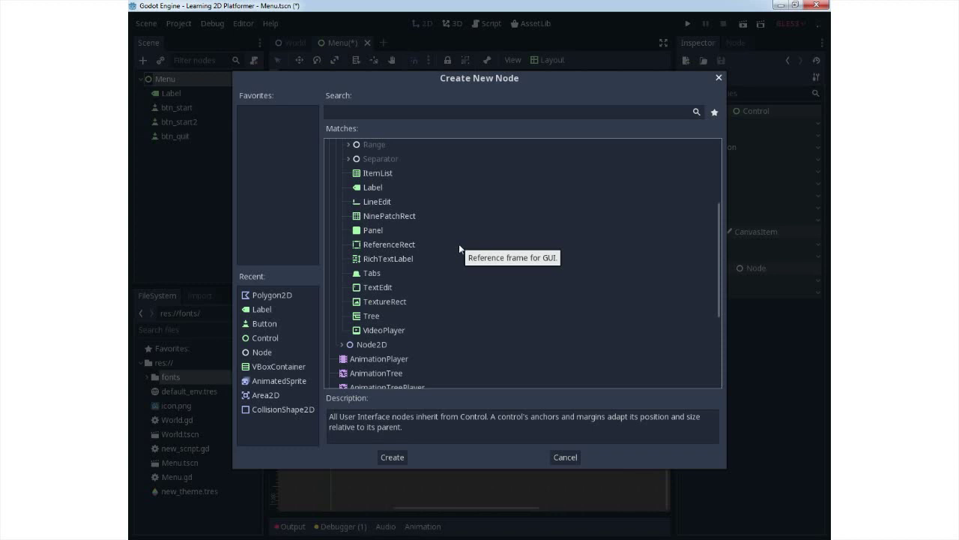
left_click(375, 233)
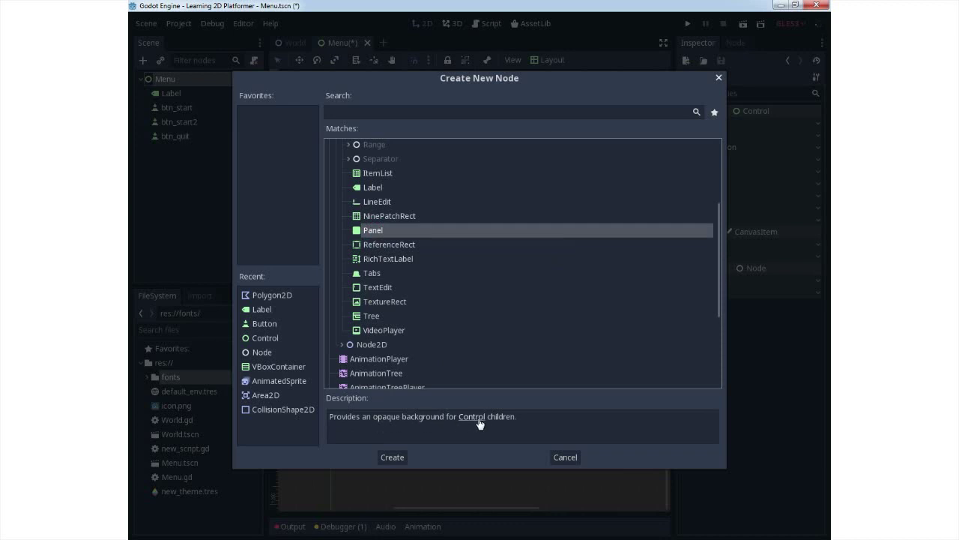
left_click(393, 455)
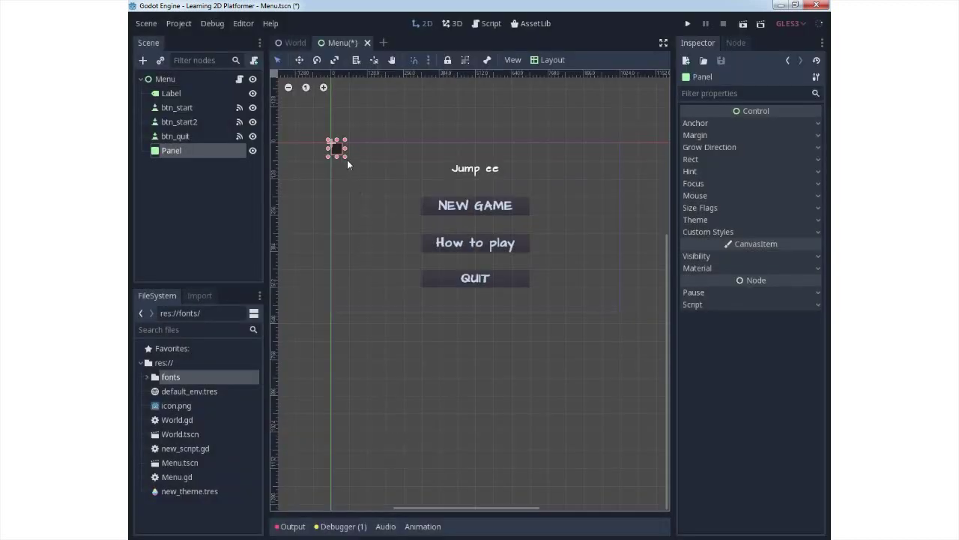
Step: Stretch the panel from the canvas origin to 1024 by 576 and load new_theme.tres as its theme
left_click_drag(347, 162, 621, 316)
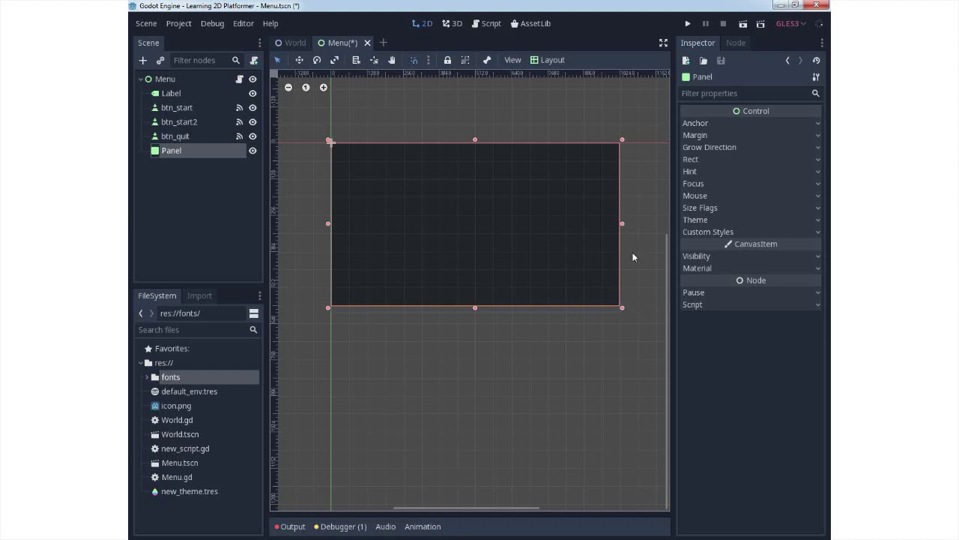
left_click(693, 159)
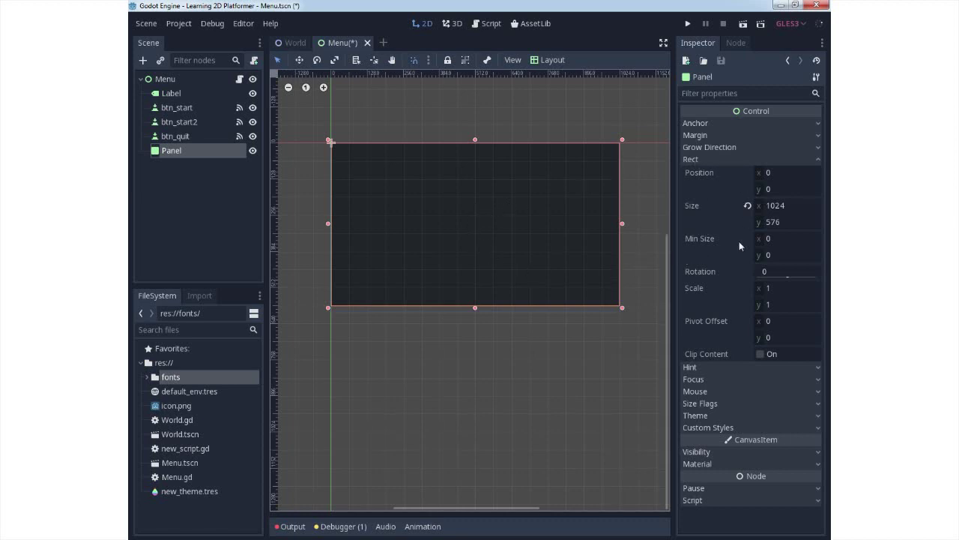
left_click(697, 415)
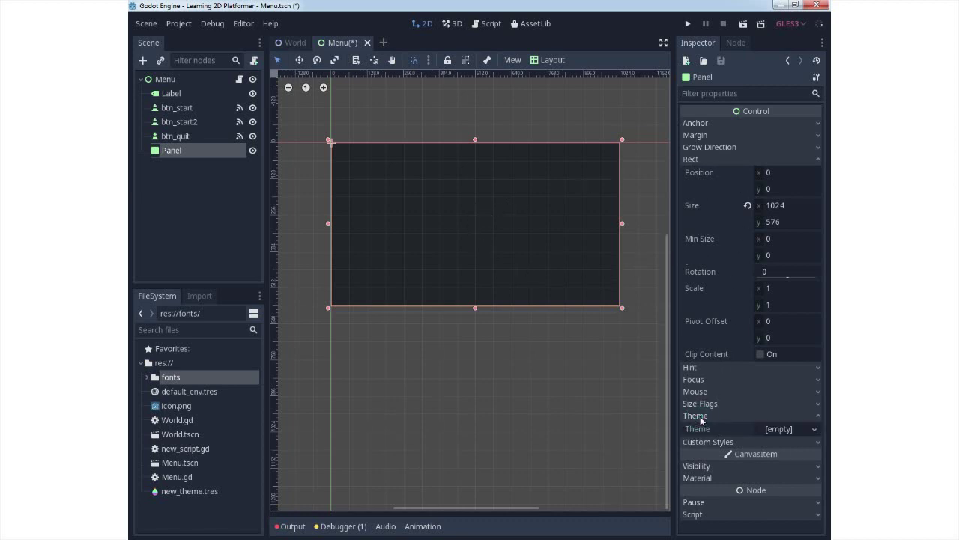
left_click(800, 429)
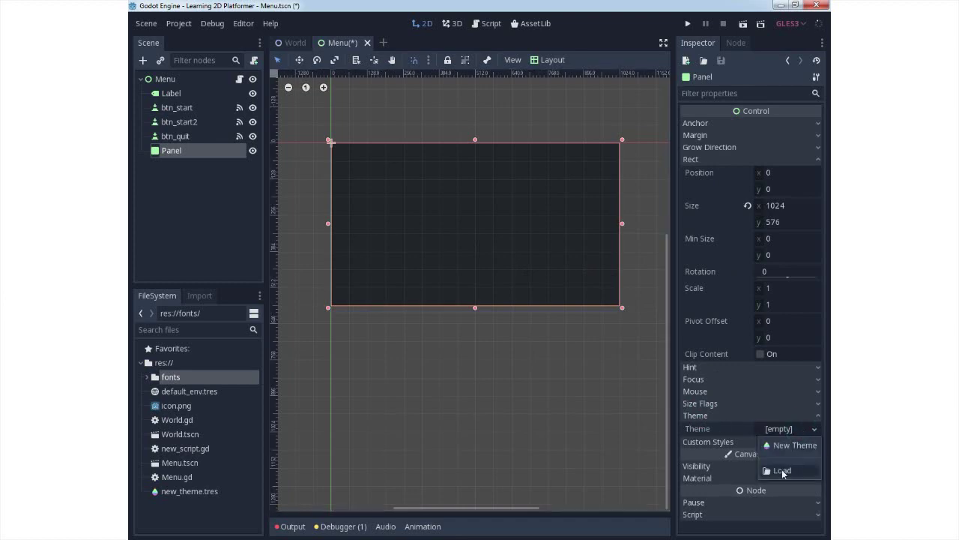
left_click(782, 470)
left_click(504, 139)
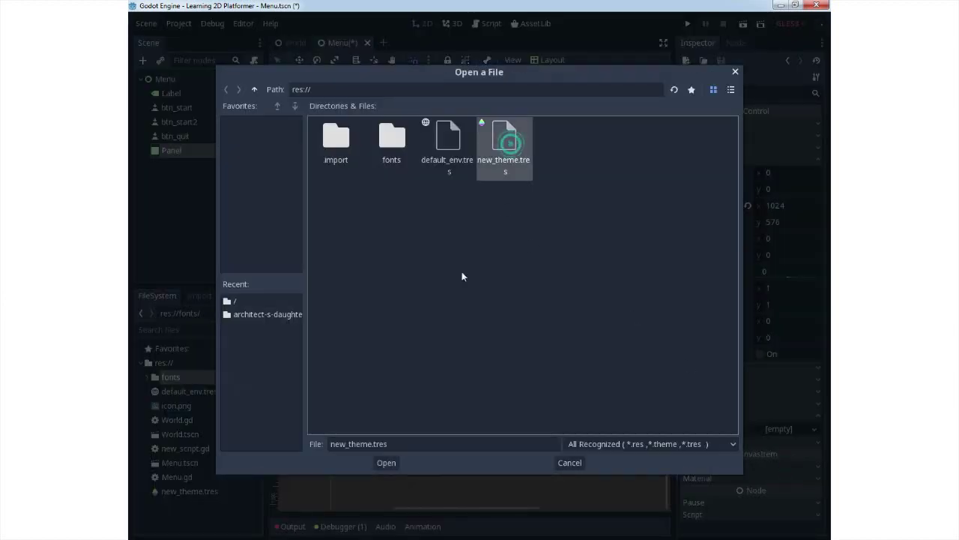
left_click(387, 463)
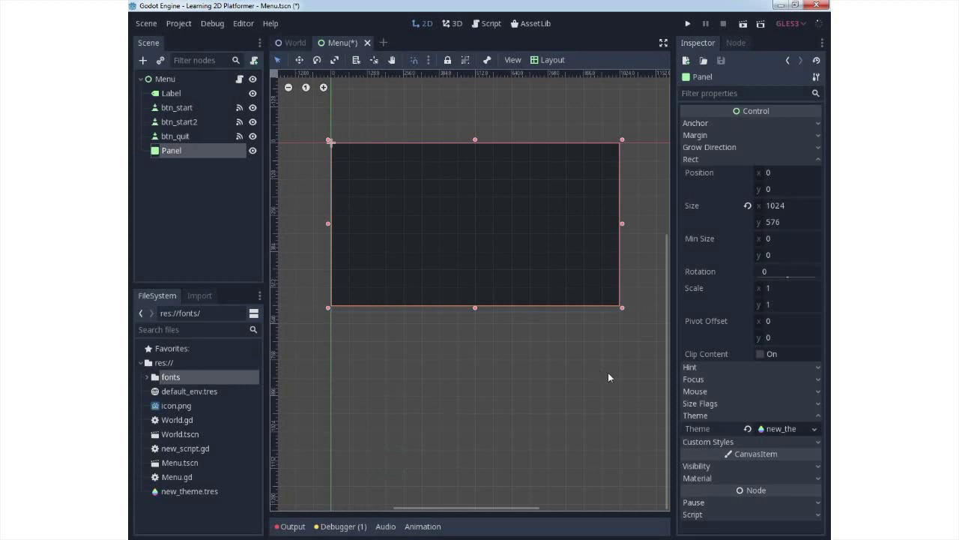
left_click(706, 442)
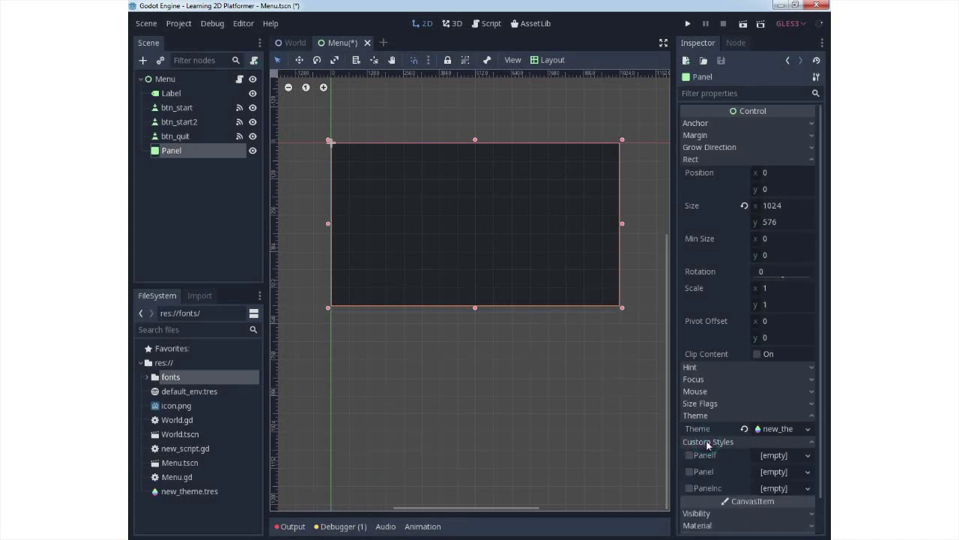
left_click(707, 443)
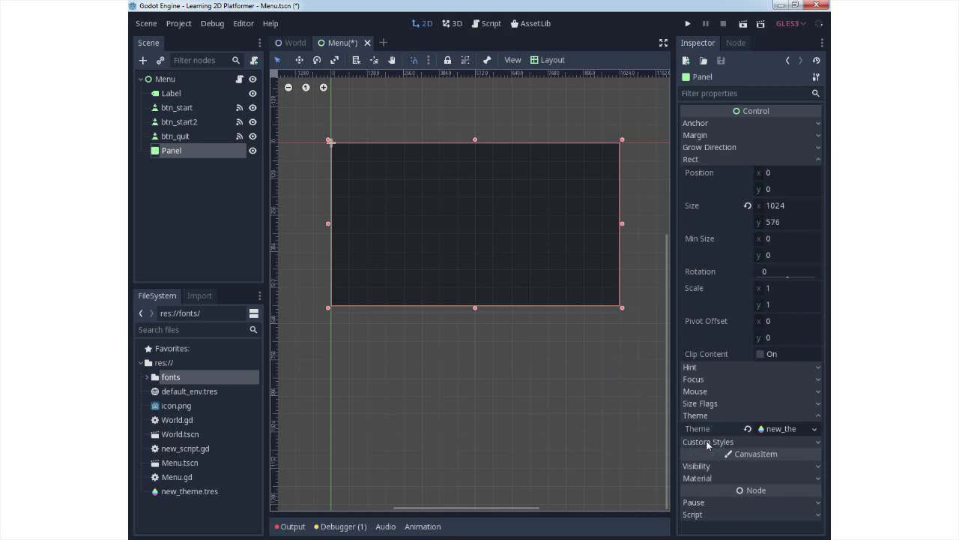
Step: Examine the panel's focus, grow direction, margin, anchor and size flag properties
left_click(702, 380)
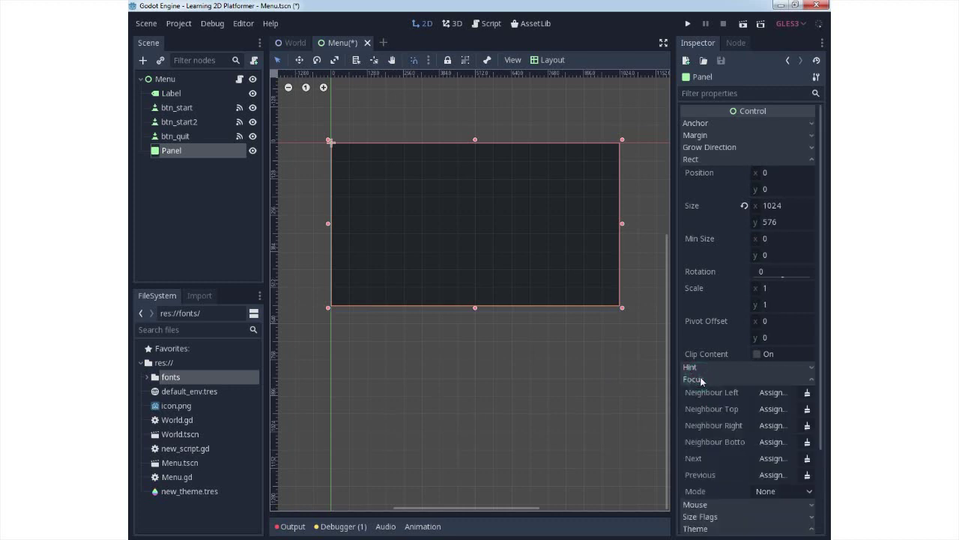
left_click(701, 380)
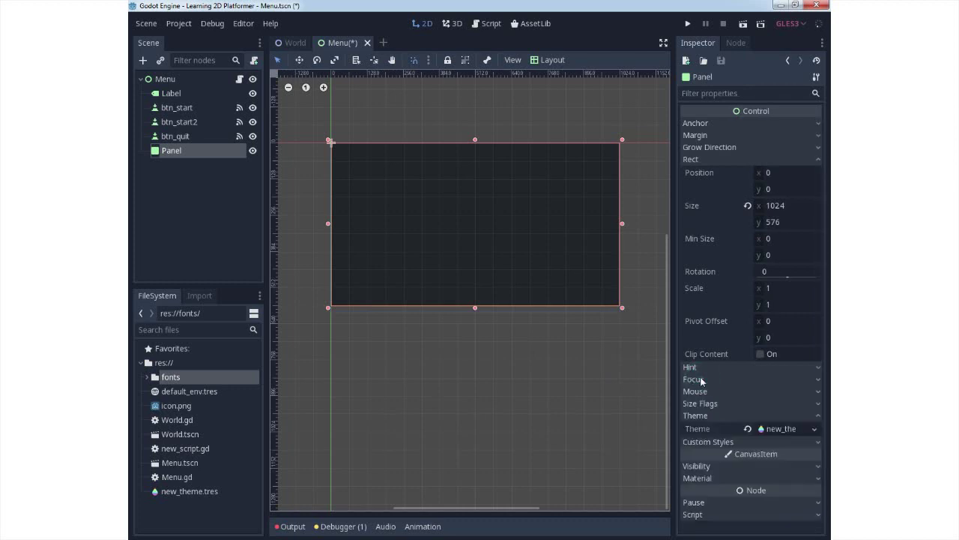
left_click(705, 148)
left_click(705, 147)
left_click(702, 135)
left_click(702, 136)
left_click(702, 125)
left_click(701, 125)
left_click(700, 404)
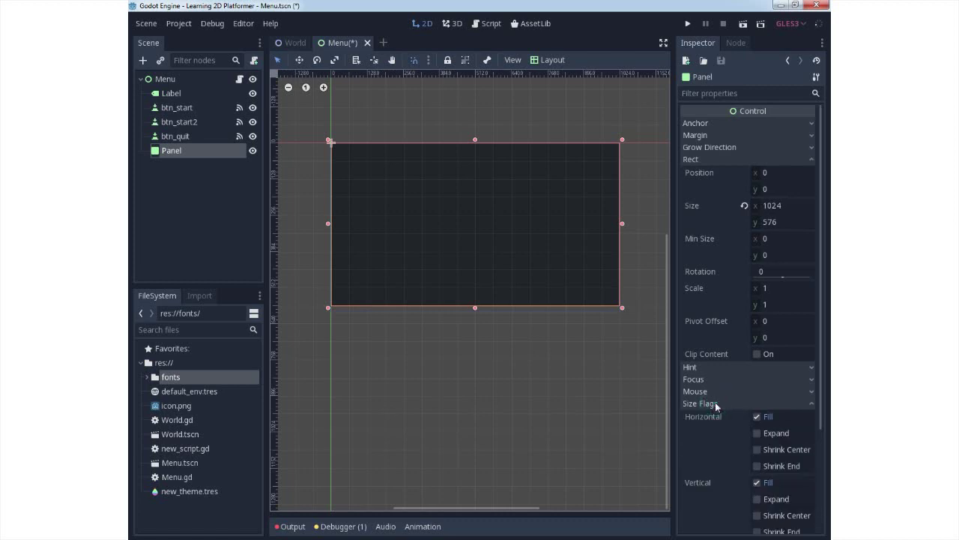
left_click(716, 405)
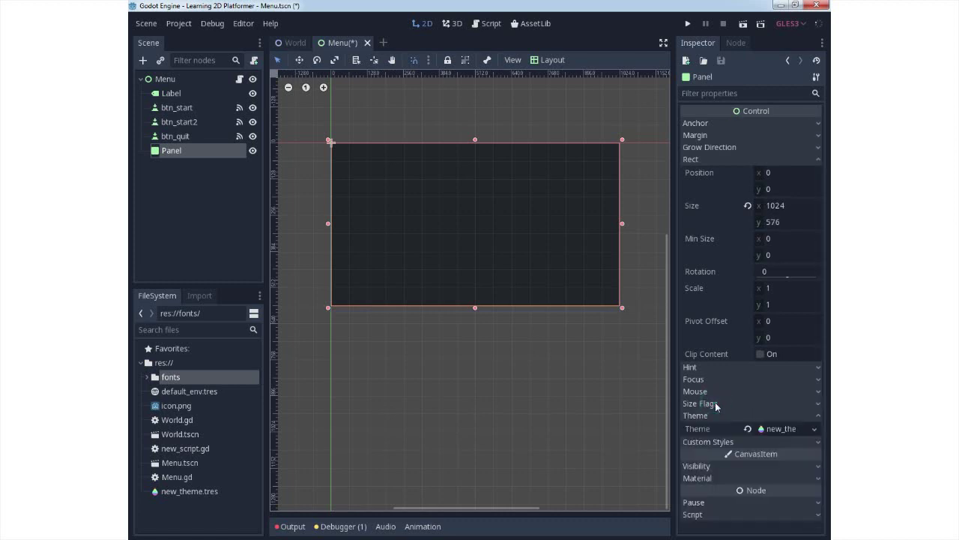
Step: Delete the Panel node from the menu scene
left_click(193, 153)
key("Delete")
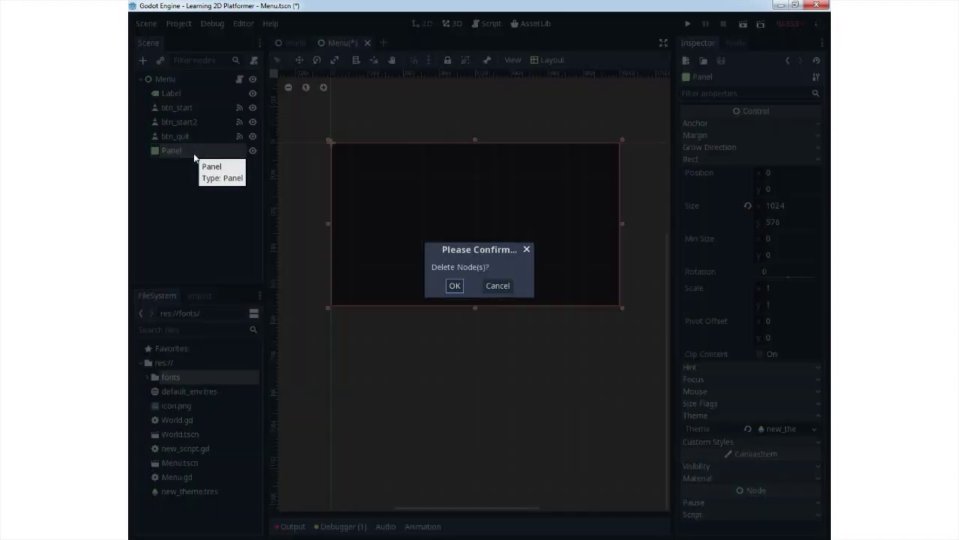
left_click(456, 284)
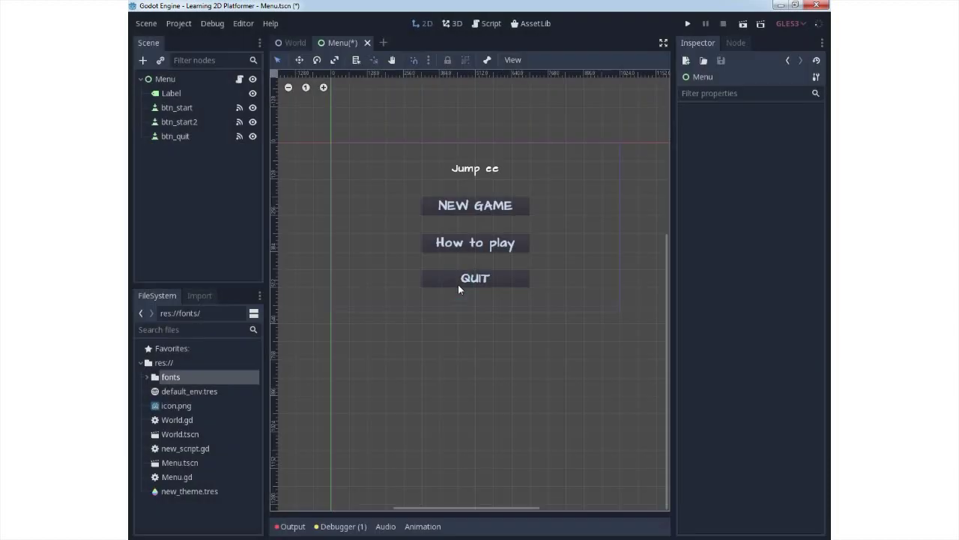
Step: Start adding a child node to Menu and browse the available Node2D and CanvasLayer node types
left_click(166, 79)
right_click(168, 79)
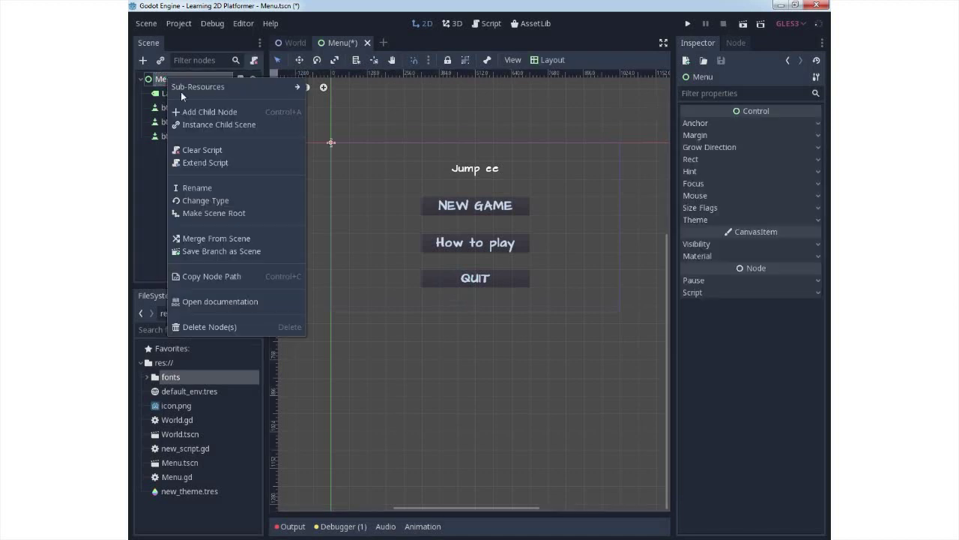
left_click(205, 111)
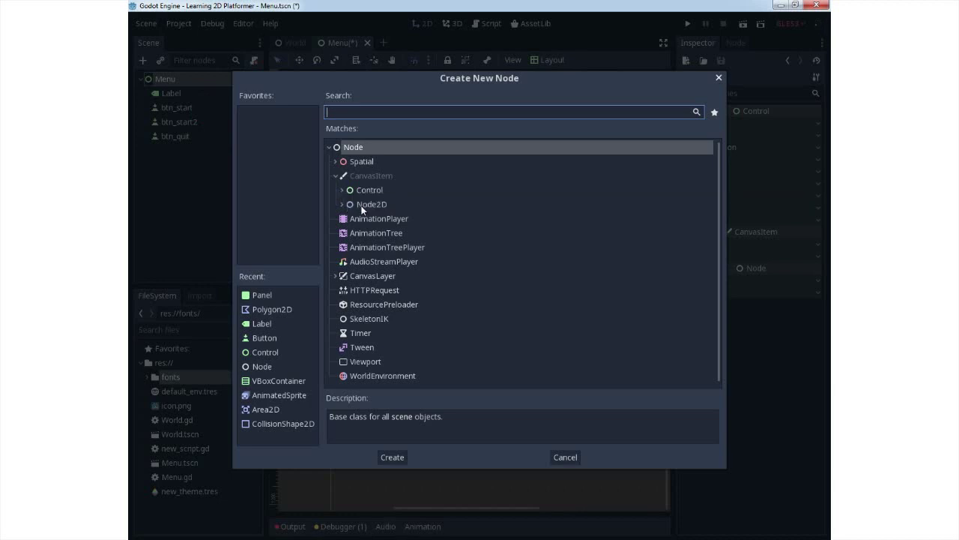
left_click(342, 206)
left_click(342, 206)
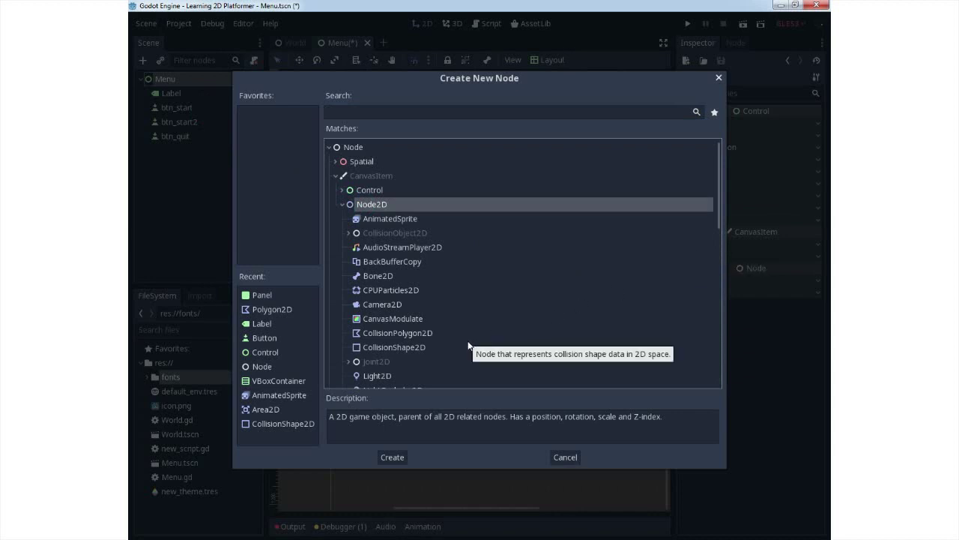
left_click(400, 320)
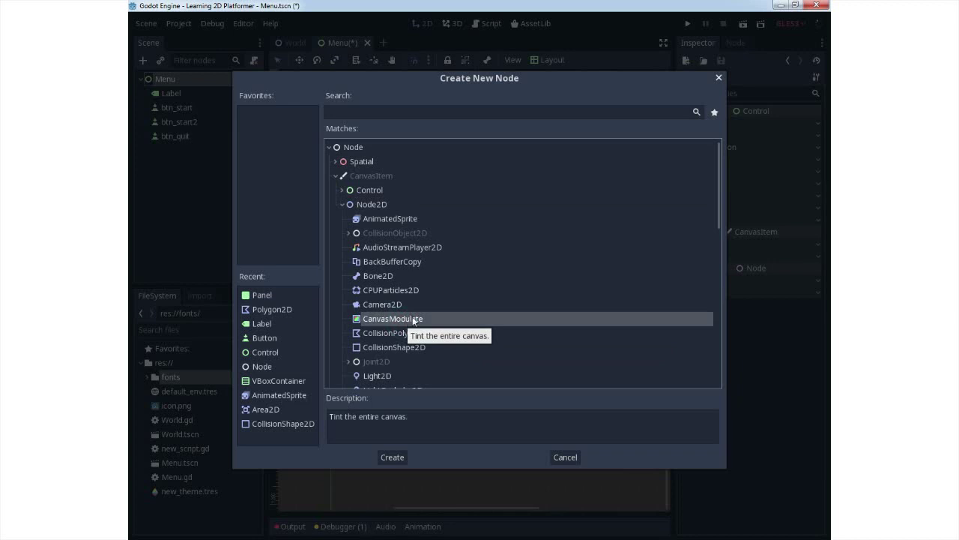
left_click_drag(719, 208, 716, 274)
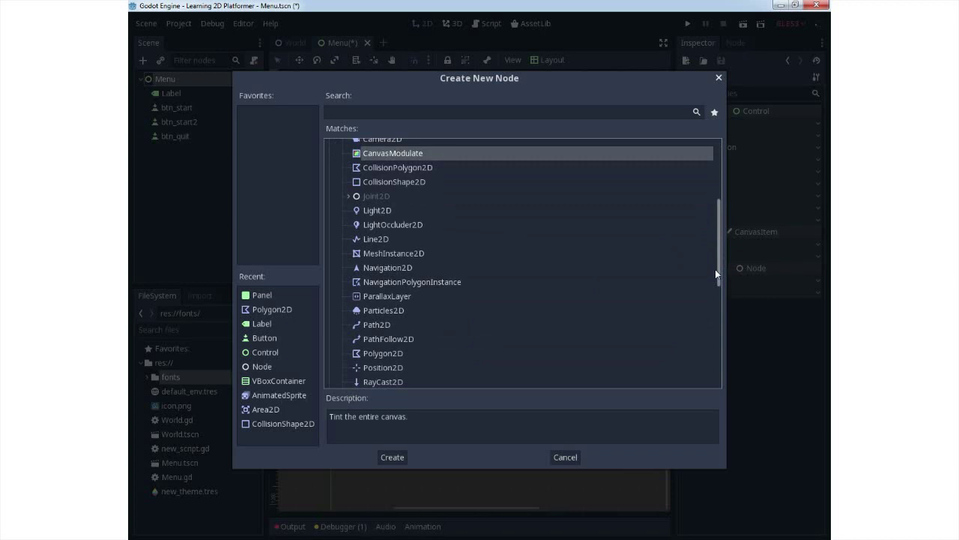
left_click_drag(715, 269, 711, 288)
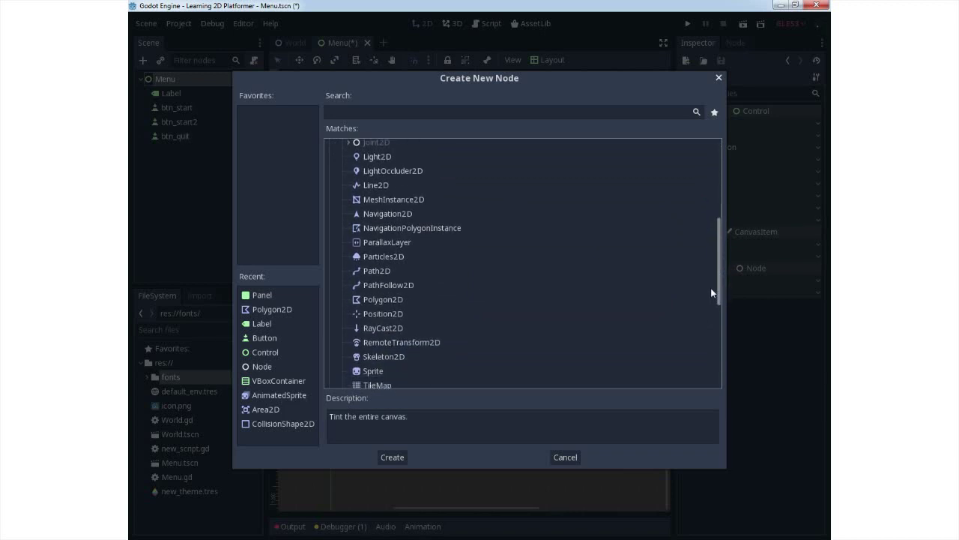
left_click_drag(710, 288, 711, 370)
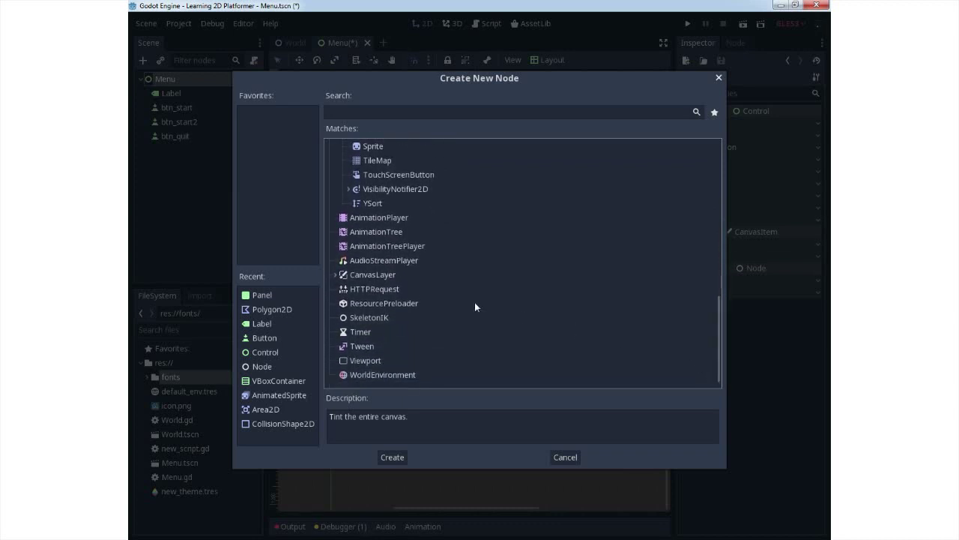
left_click(335, 274)
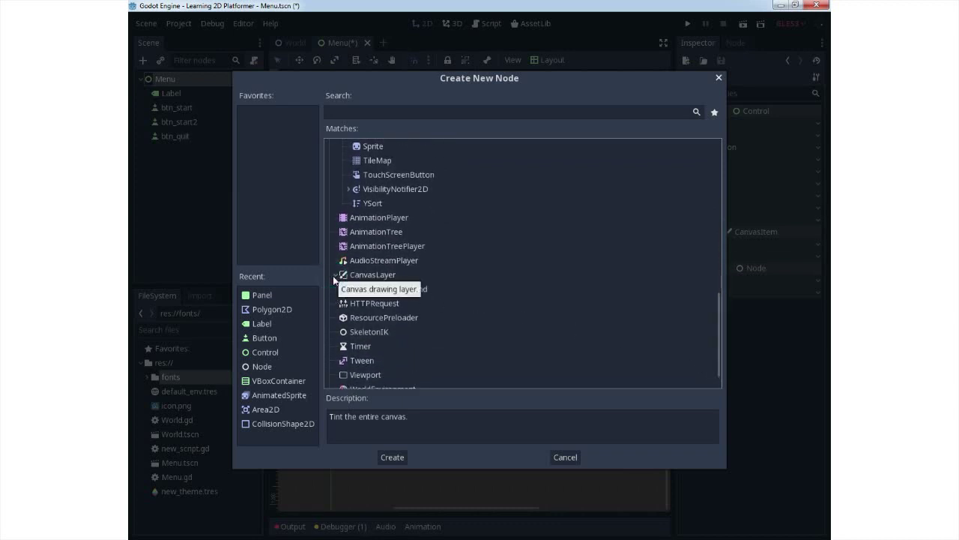
left_click(334, 275)
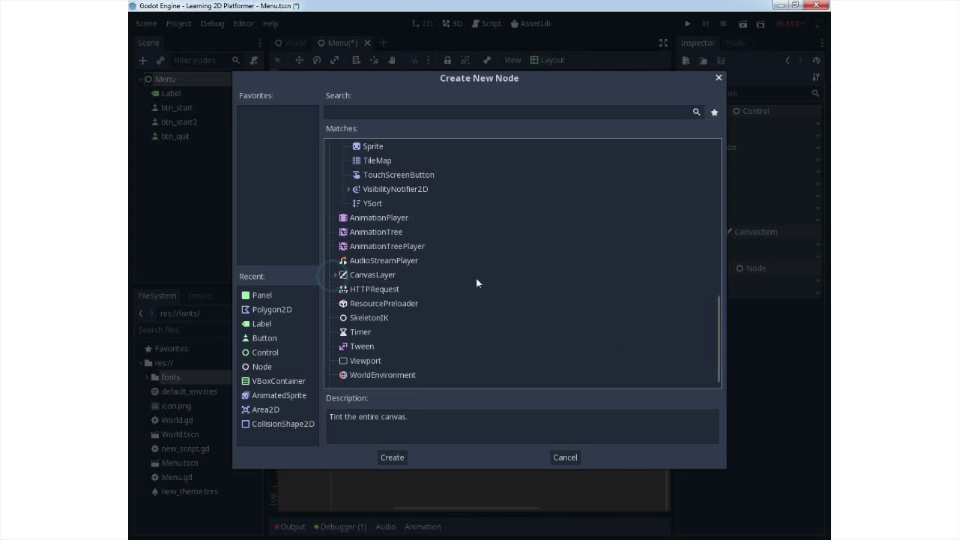
left_click_drag(720, 315, 723, 213)
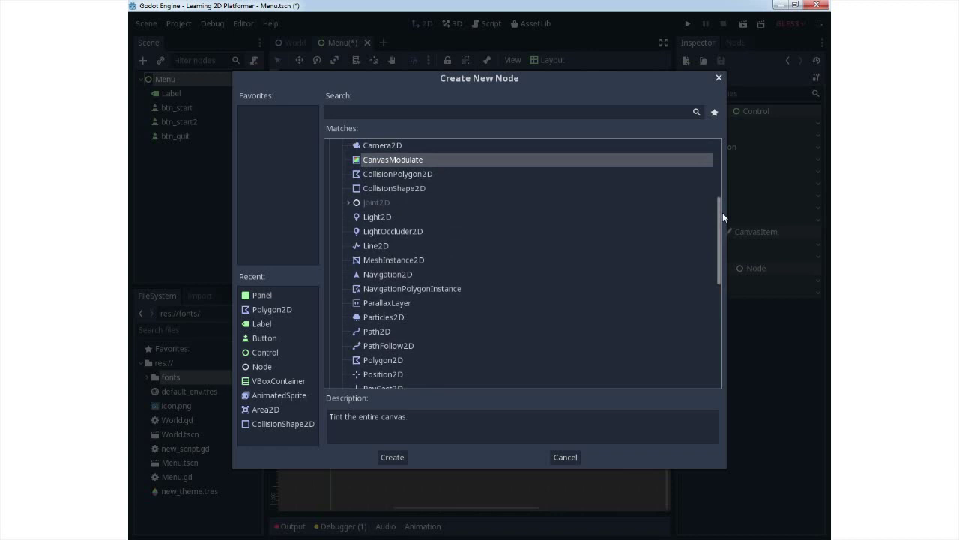
left_click_drag(723, 213, 720, 174)
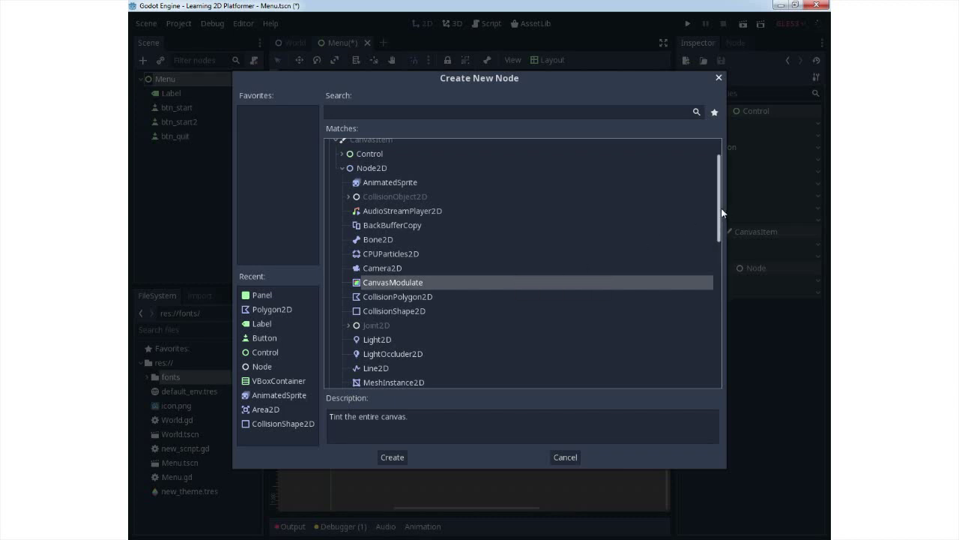
Step: Choose ColorRect from the Control node types and create it as a child of the Menu node
left_click(338, 169)
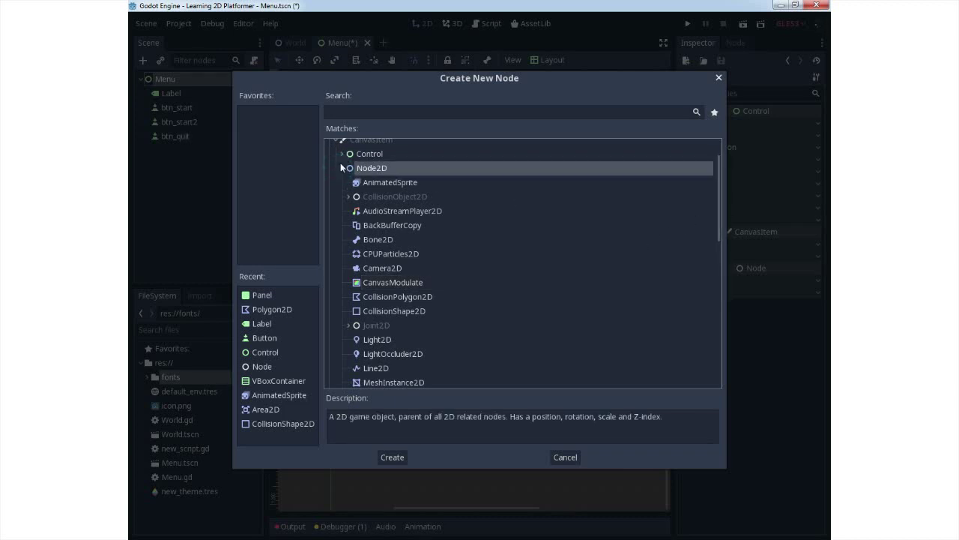
left_click(341, 168)
left_click(342, 189)
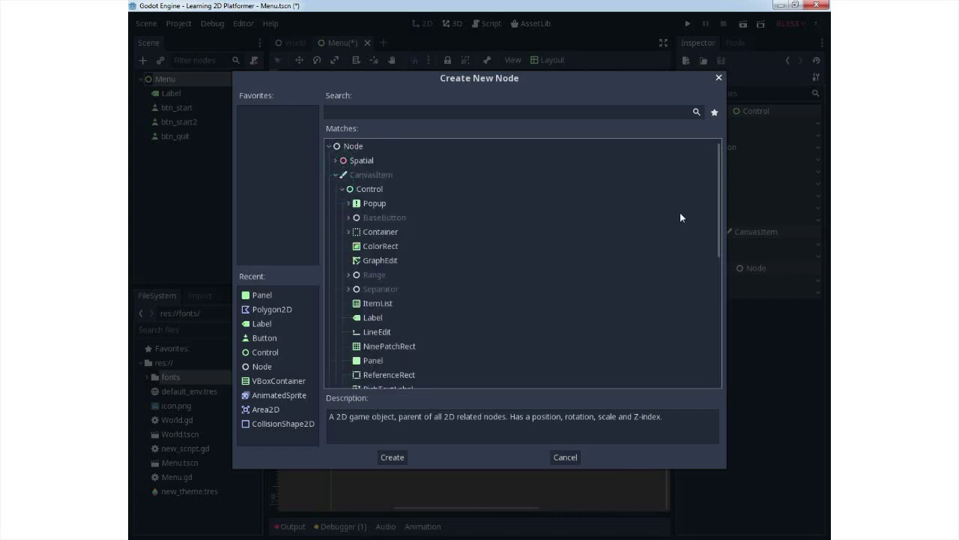
left_click(718, 199)
left_click(377, 246)
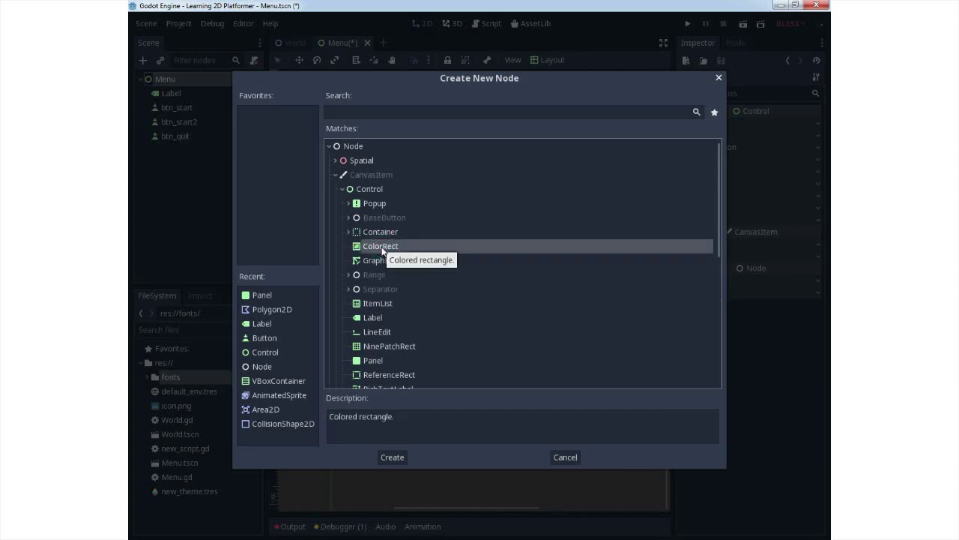
left_click(393, 458)
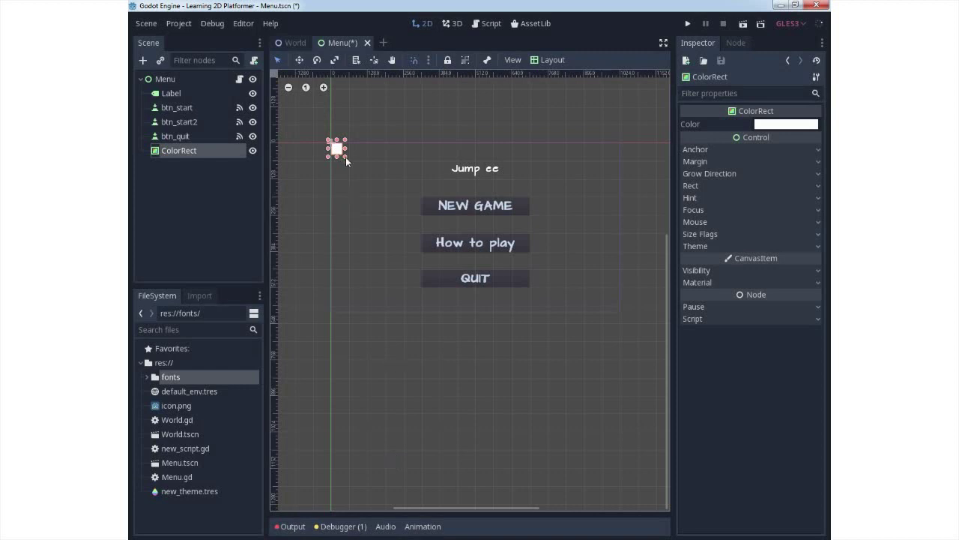
Step: Stretch the ColorRect from the canvas origin over the whole menu screen and make it the first child of Menu, before the Label
left_click_drag(345, 157, 618, 317)
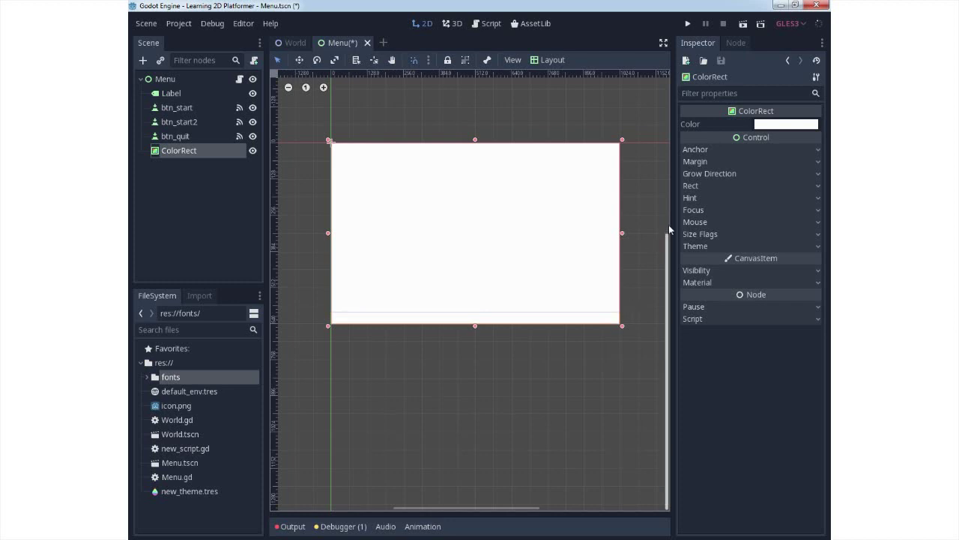
left_click(702, 149)
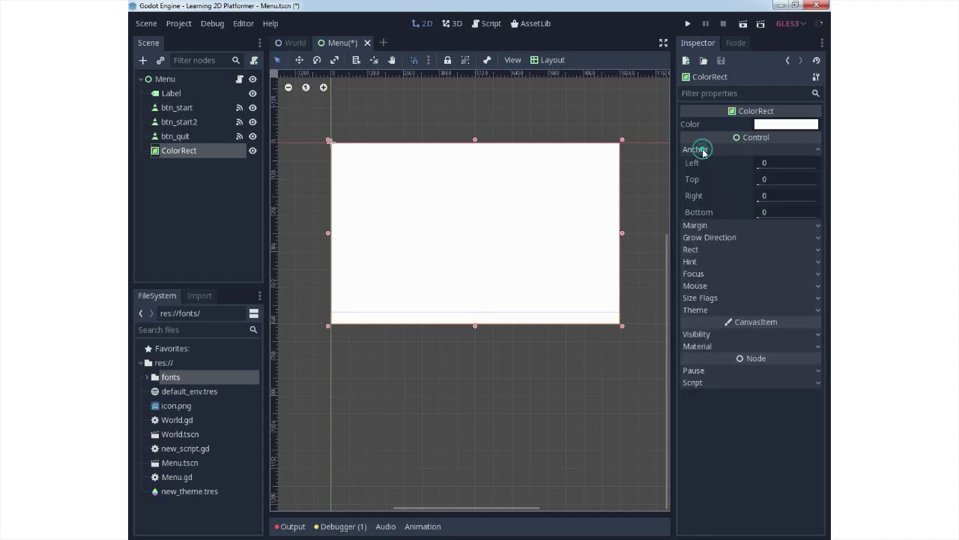
left_click(702, 149)
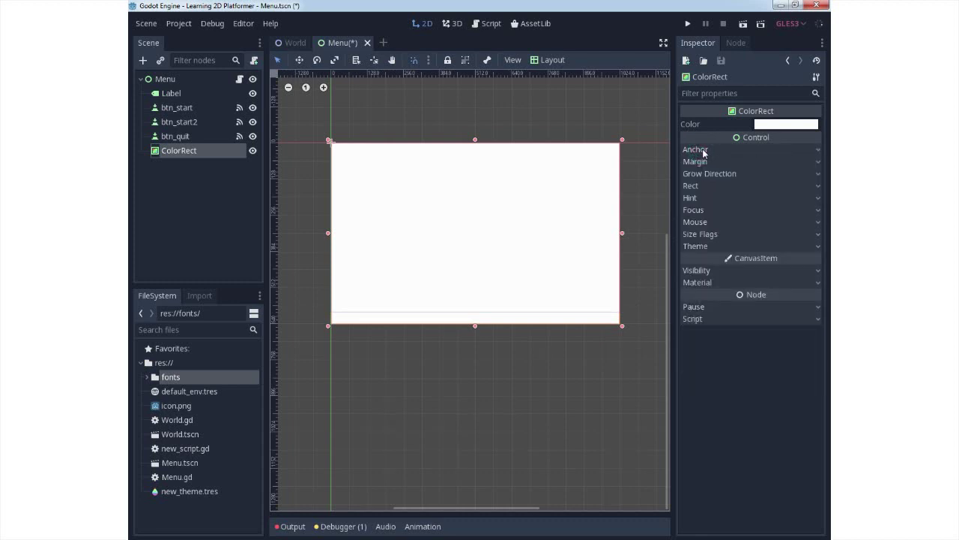
left_click(193, 153)
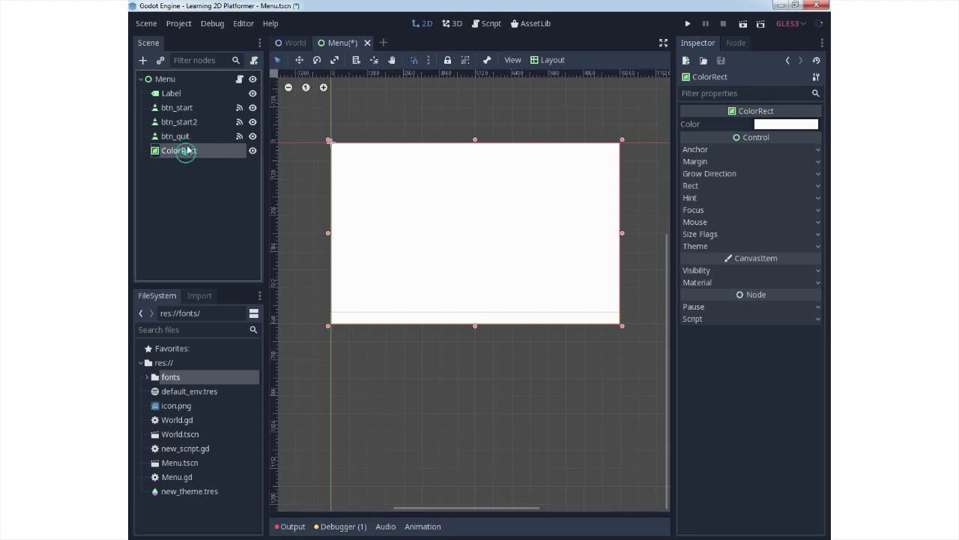
left_click_drag(189, 147, 185, 84)
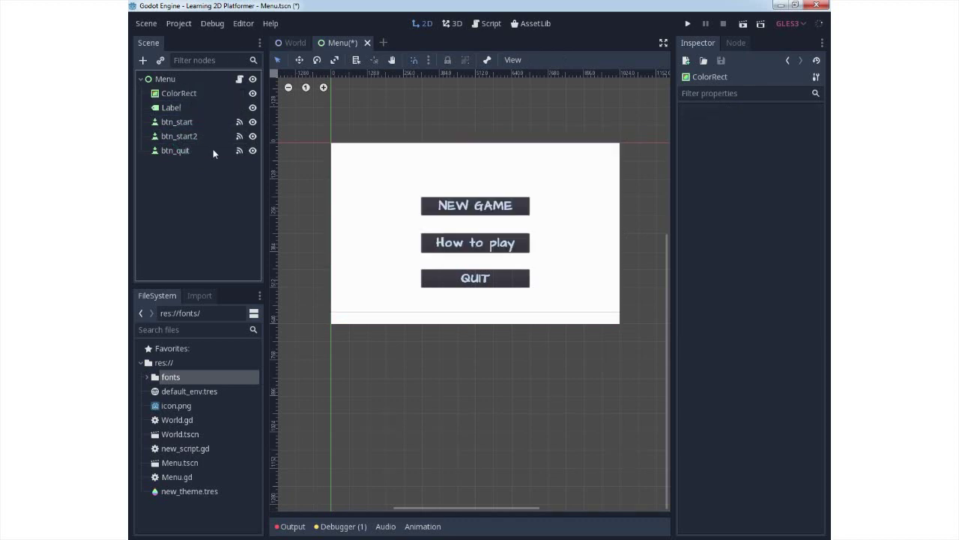
Step: Override the title label's font color with a dark blue, 29304c
left_click(185, 110)
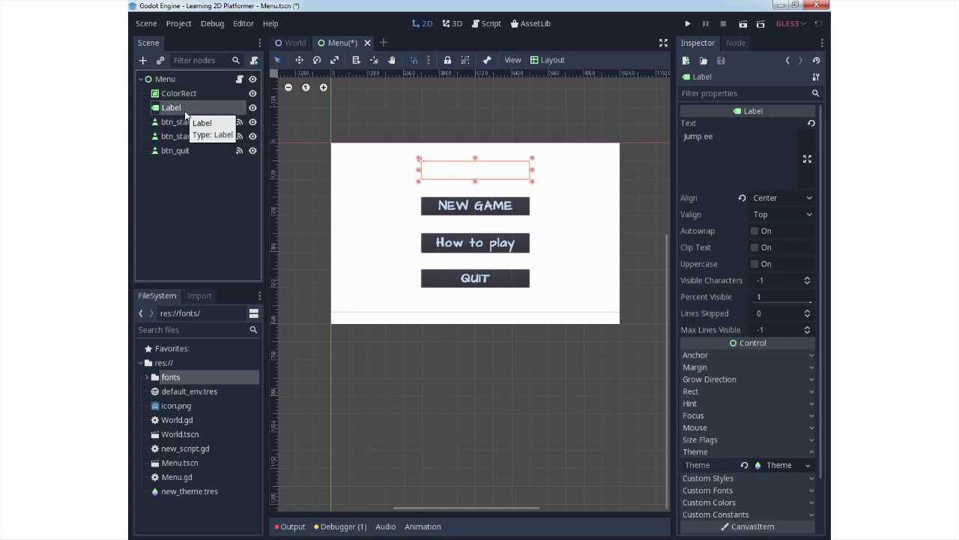
mouse_move(448, 178)
left_mouse_down()
mouse_move(451, 125)
mouse_move(450, 171)
left_mouse_up()
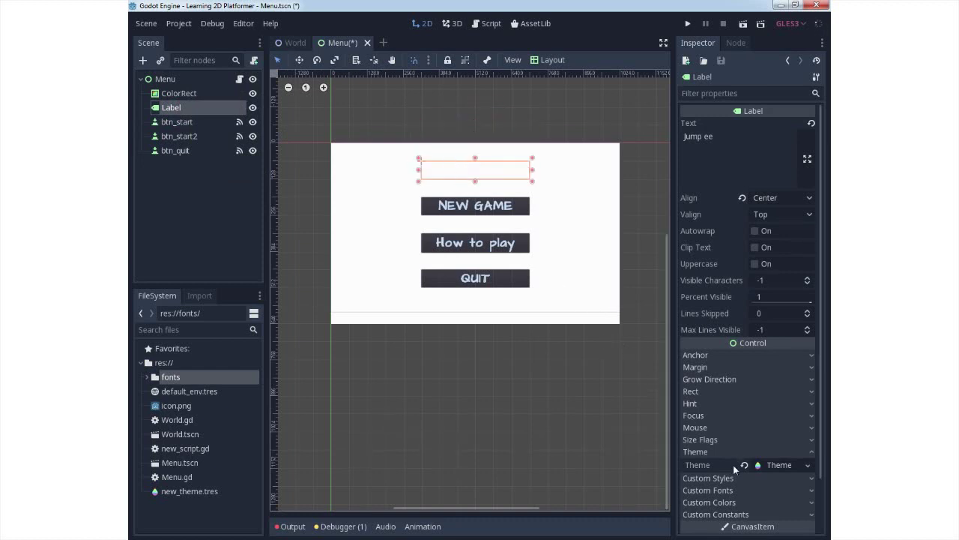
left_click(722, 502)
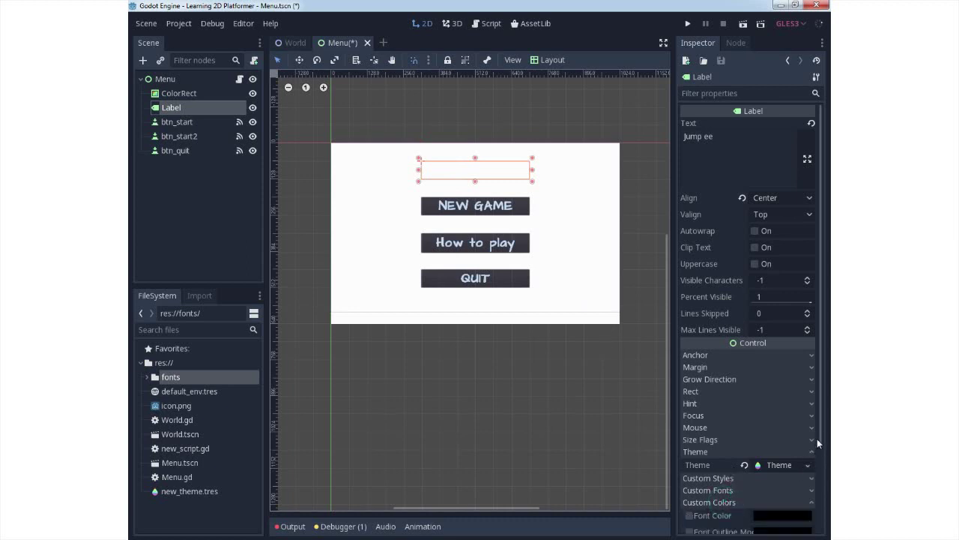
scroll(821, 438, "down", 5)
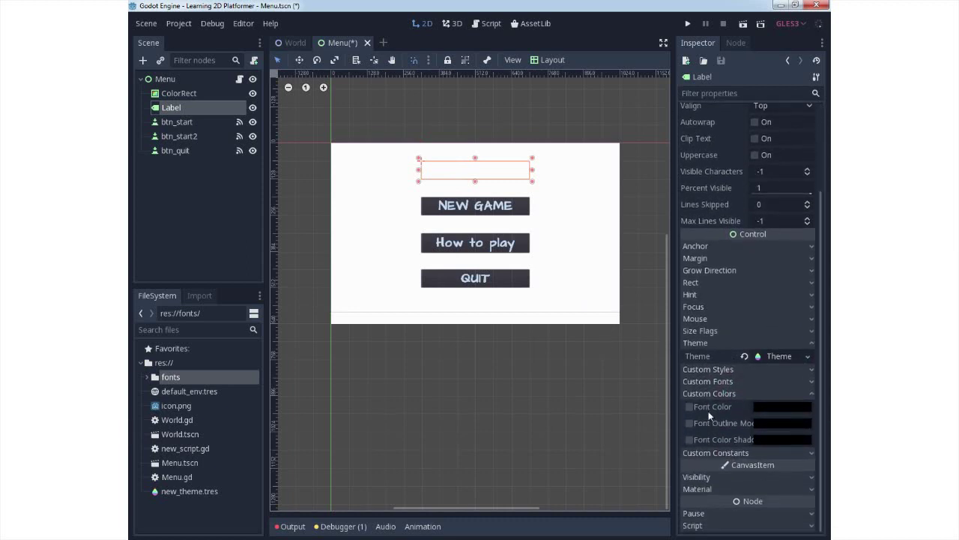
left_click(691, 407)
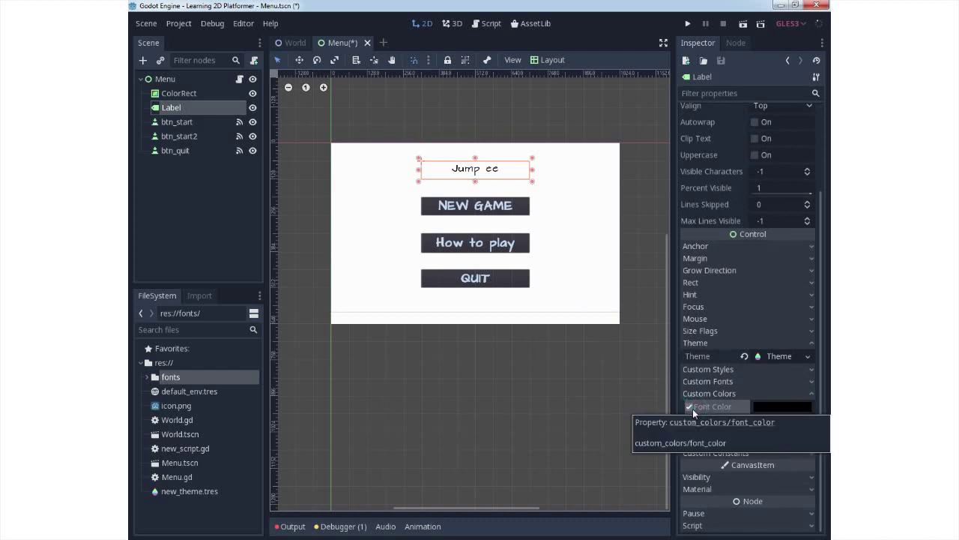
left_click(771, 409)
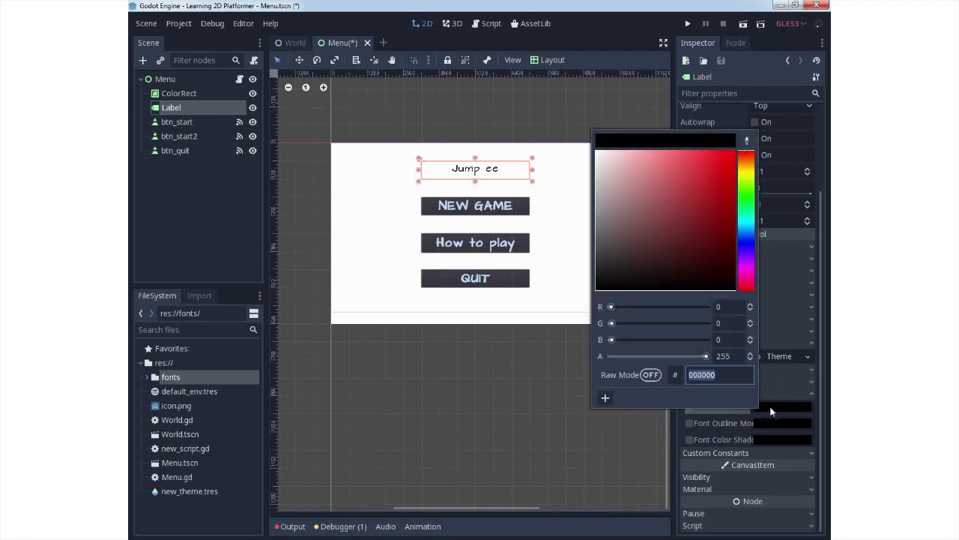
left_click(745, 239)
mouse_move(657, 247)
left_mouse_down()
mouse_move(638, 263)
mouse_move(662, 254)
left_mouse_up()
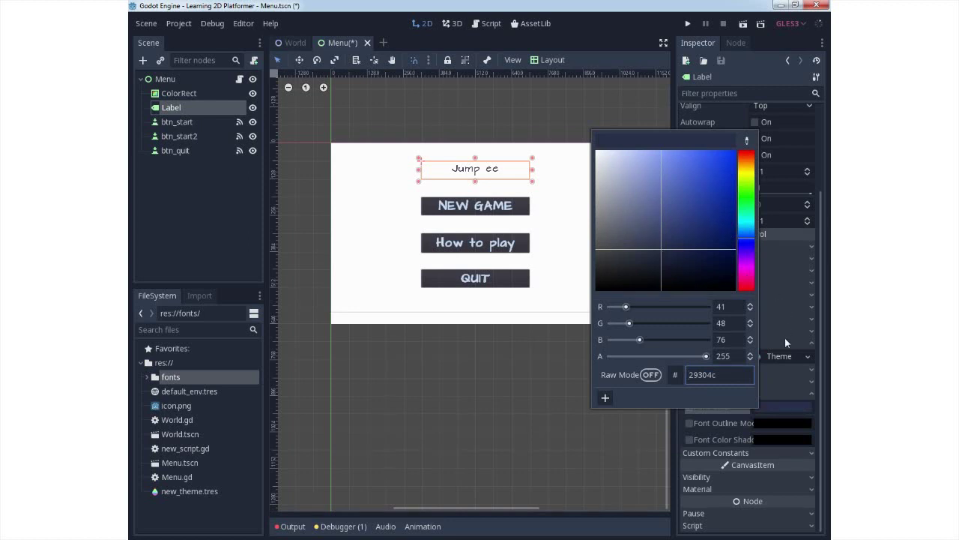
left_click(786, 369)
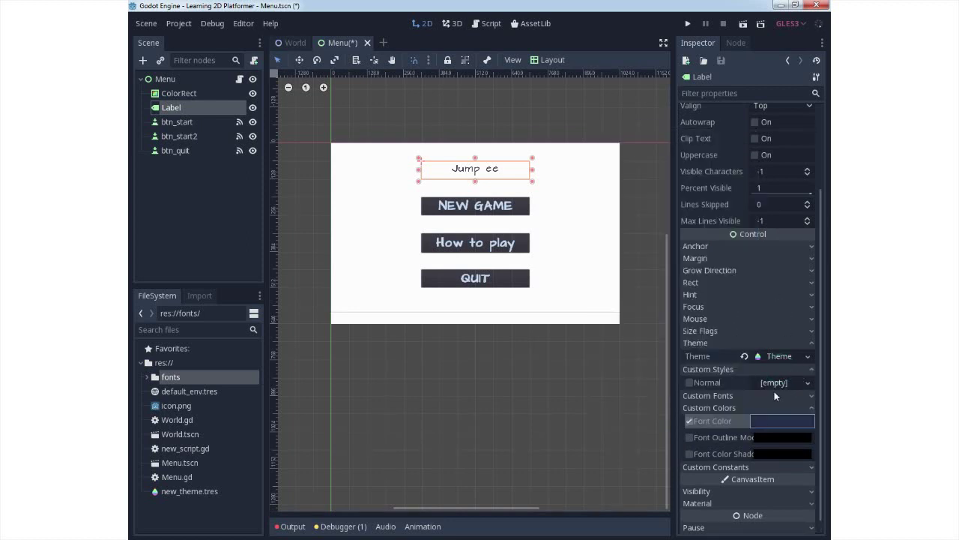
left_click(729, 395)
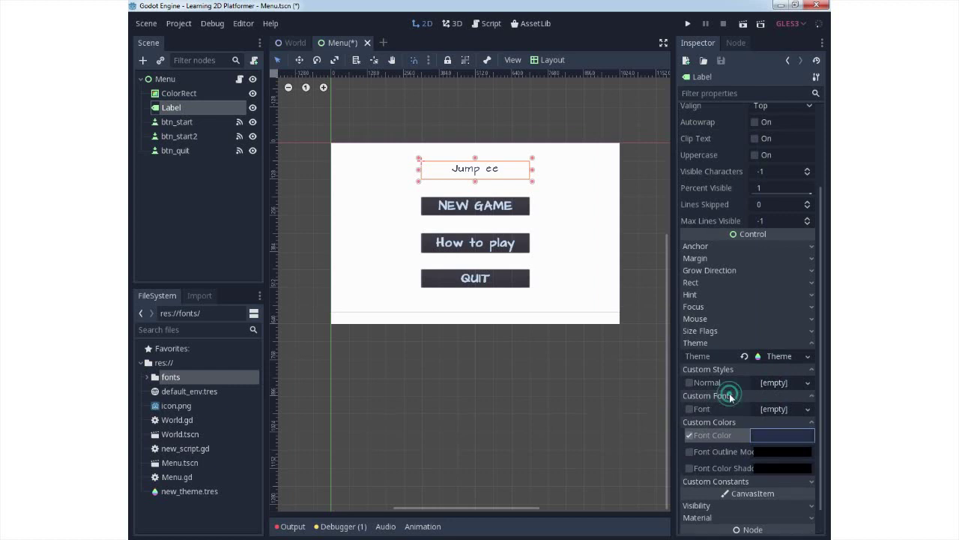
left_click(729, 396)
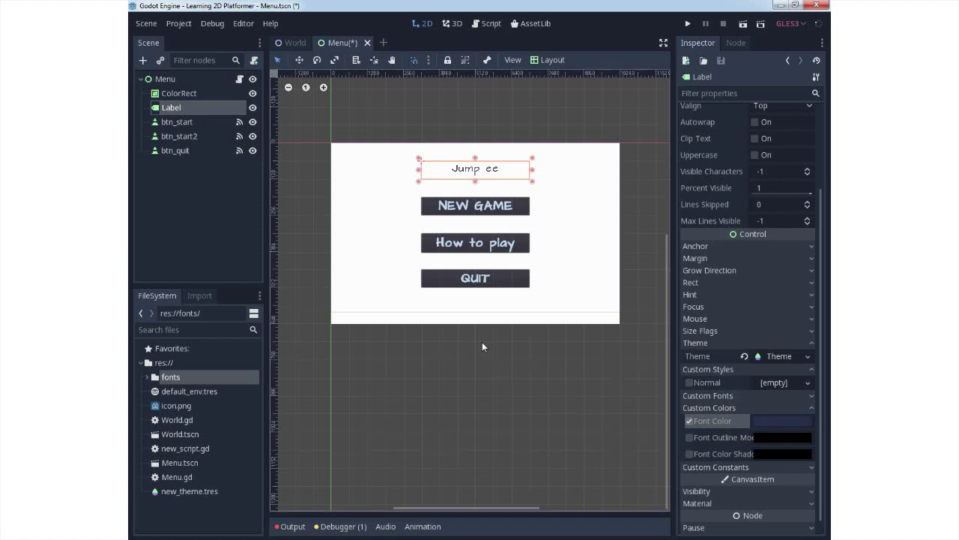
Step: Set the ColorRect background color to a dark olive, 534c21
left_click(200, 93)
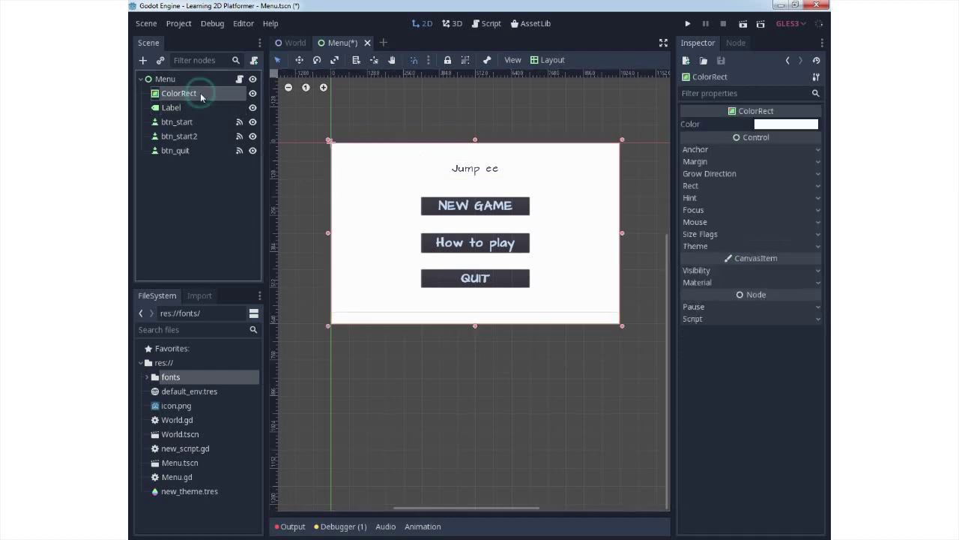
left_click(781, 125)
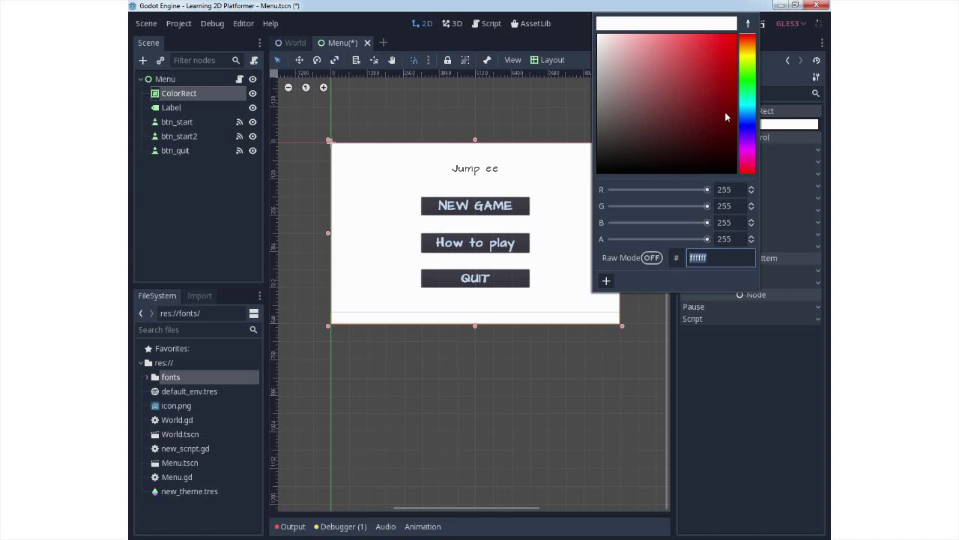
left_click(747, 54)
left_click_drag(621, 57, 680, 131)
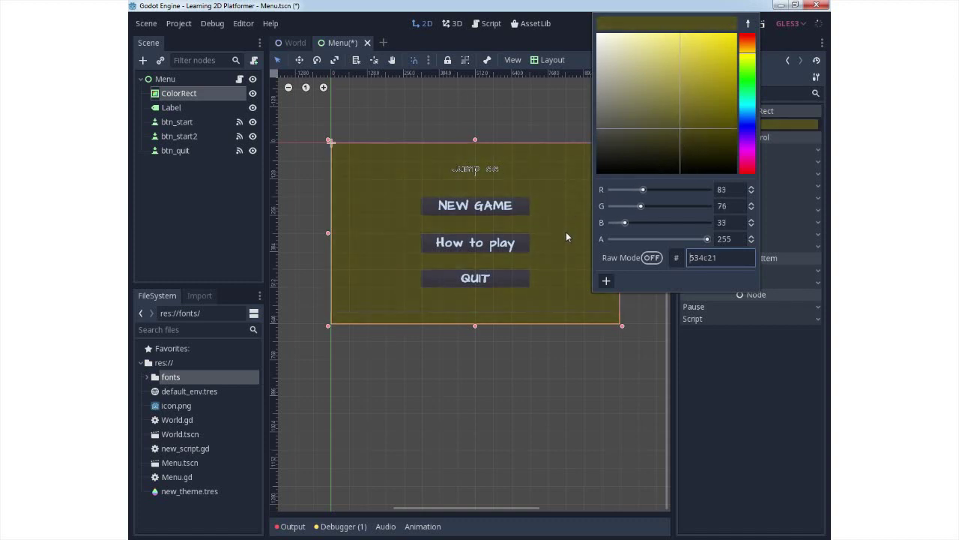
left_click(642, 303)
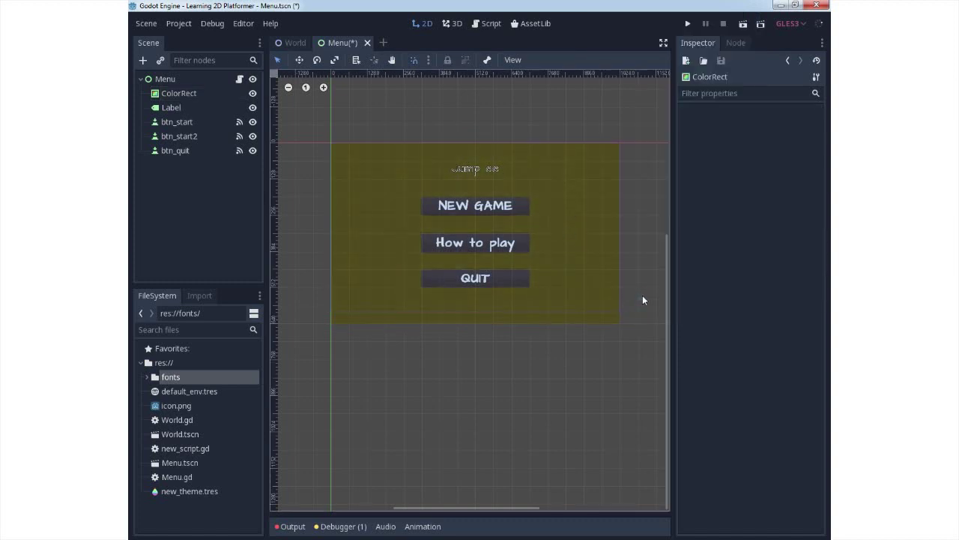
Step: Change the title label's custom font color to a light blue, a1afe4
left_click(495, 172)
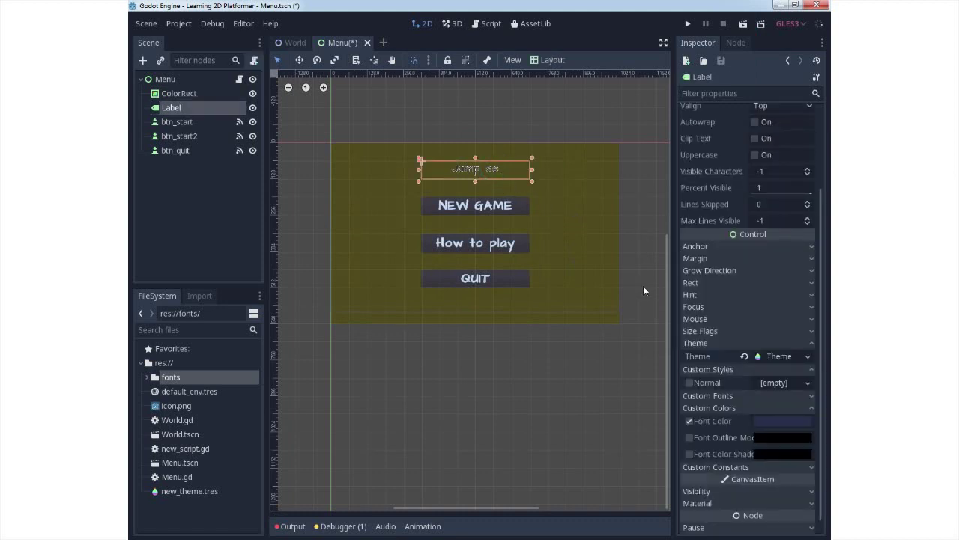
left_click(772, 420)
left_click_drag(660, 264, 638, 183)
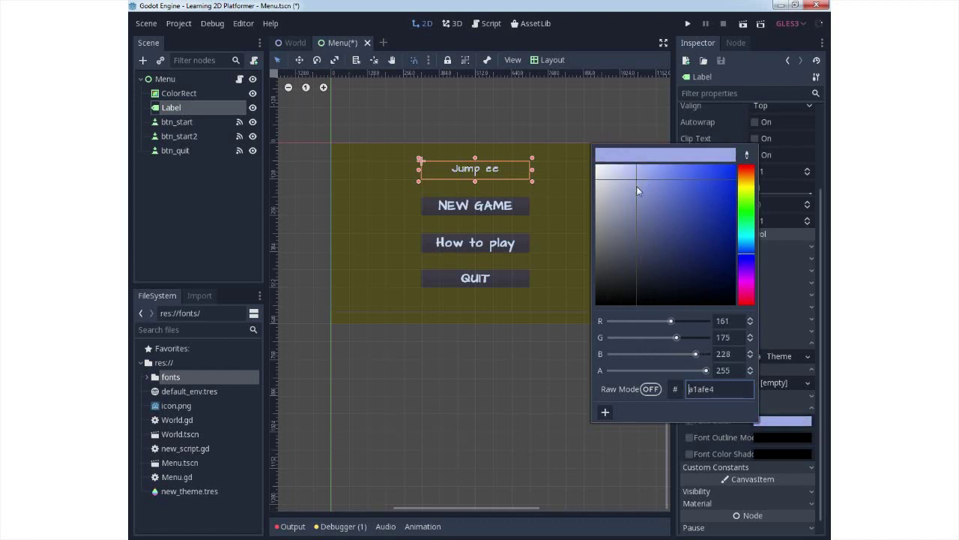
left_click(536, 375)
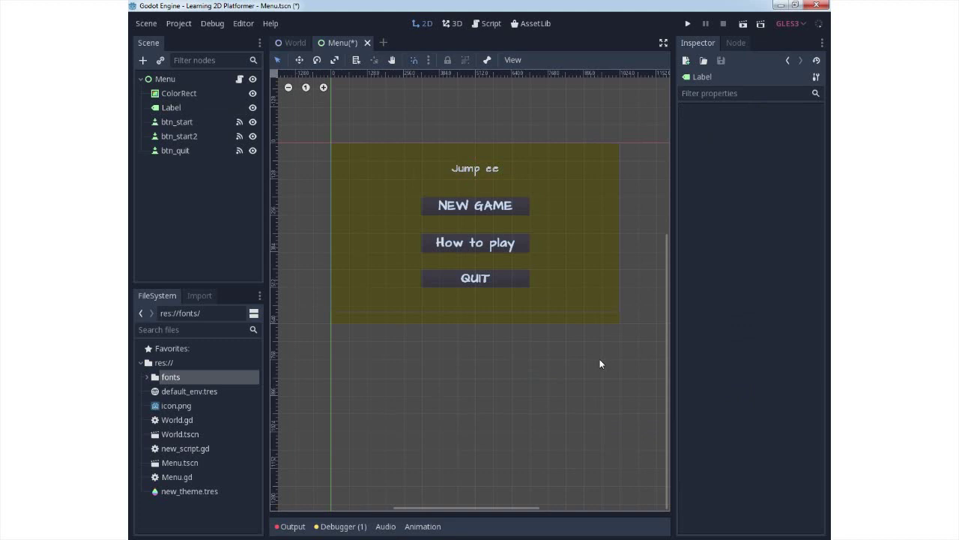
Step: Examine the NEW GAME button's Rect properties, its Custom Styles overrides and the StyleBox types offered for Hover
left_click(526, 207)
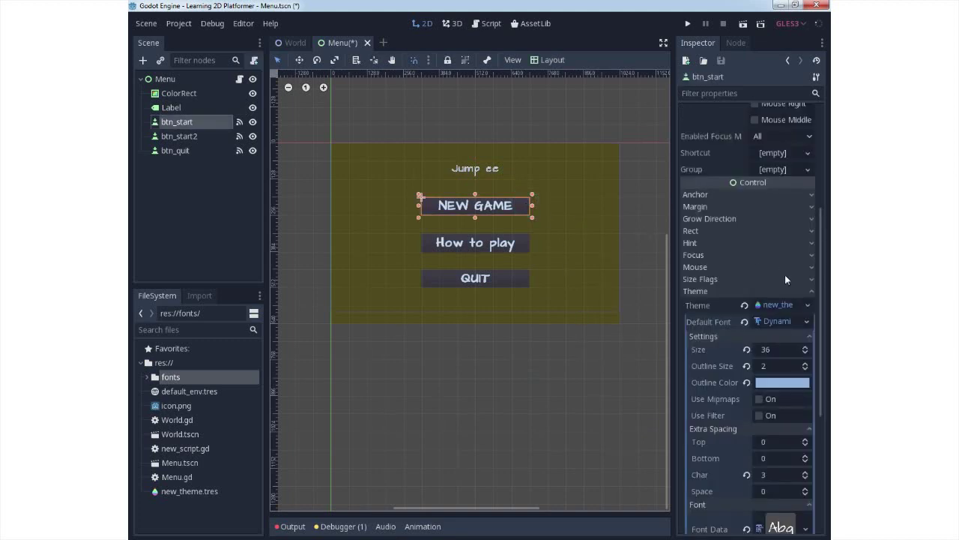
left_click(810, 292)
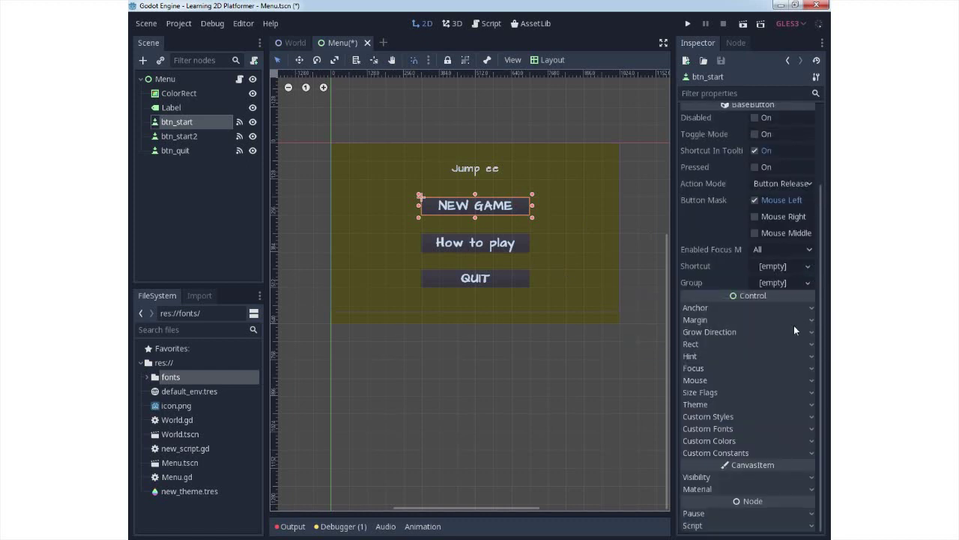
left_click(695, 342)
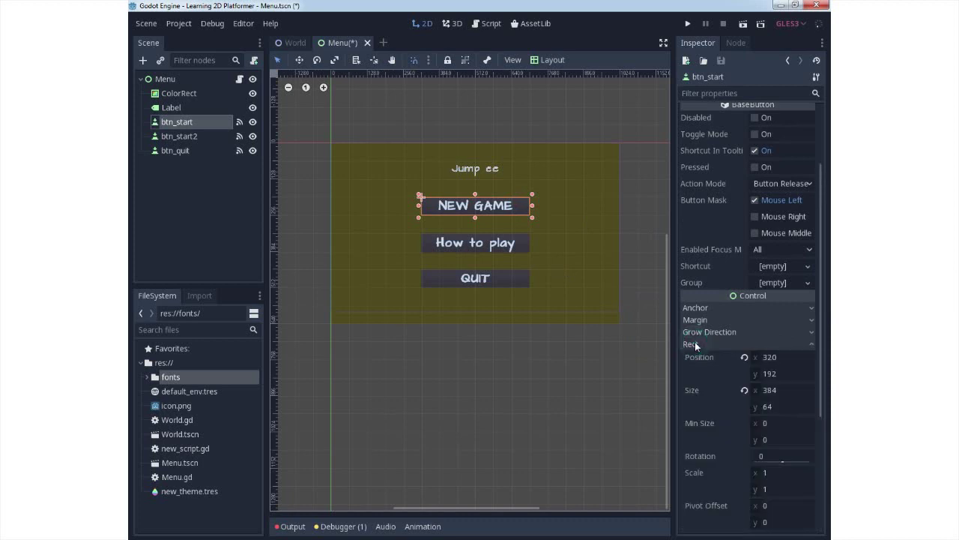
scroll(820, 337, "down", 3)
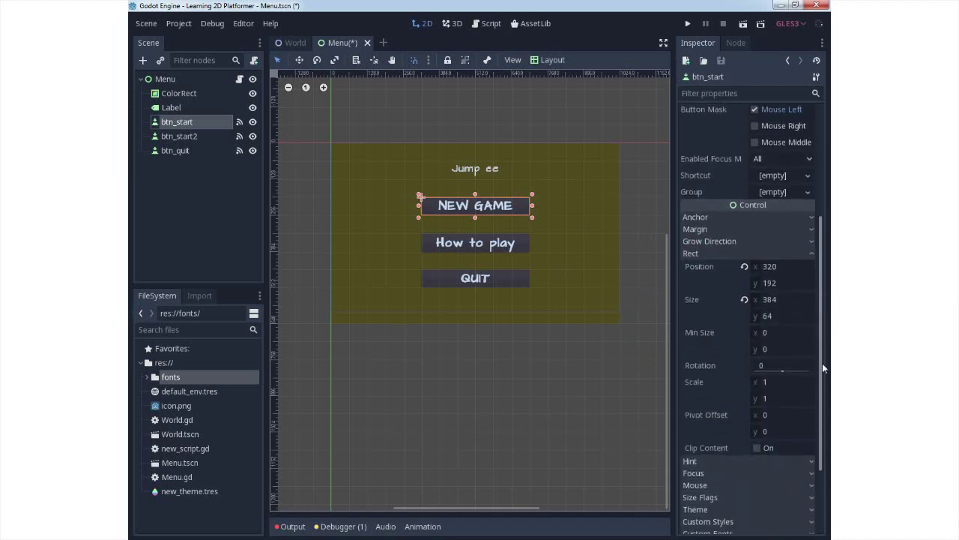
left_click(702, 254)
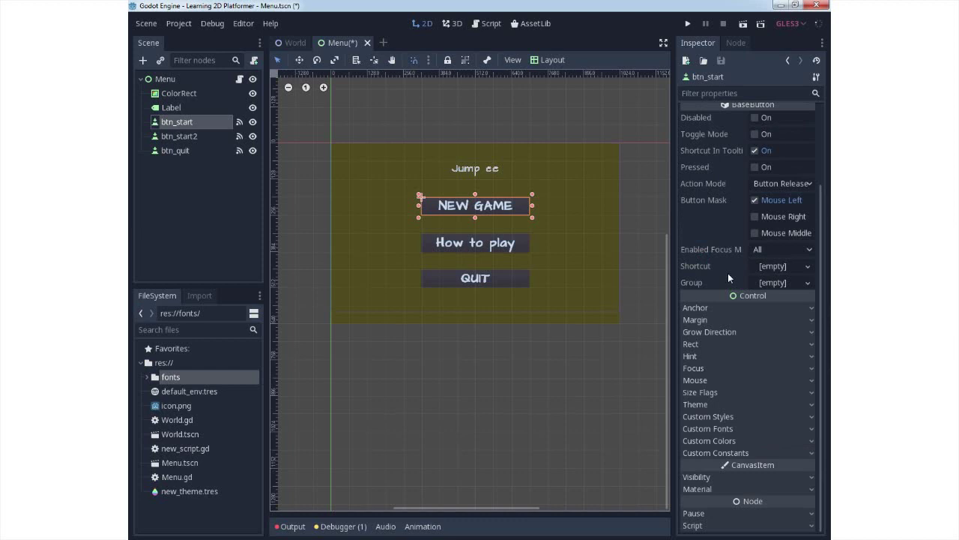
left_click(718, 416)
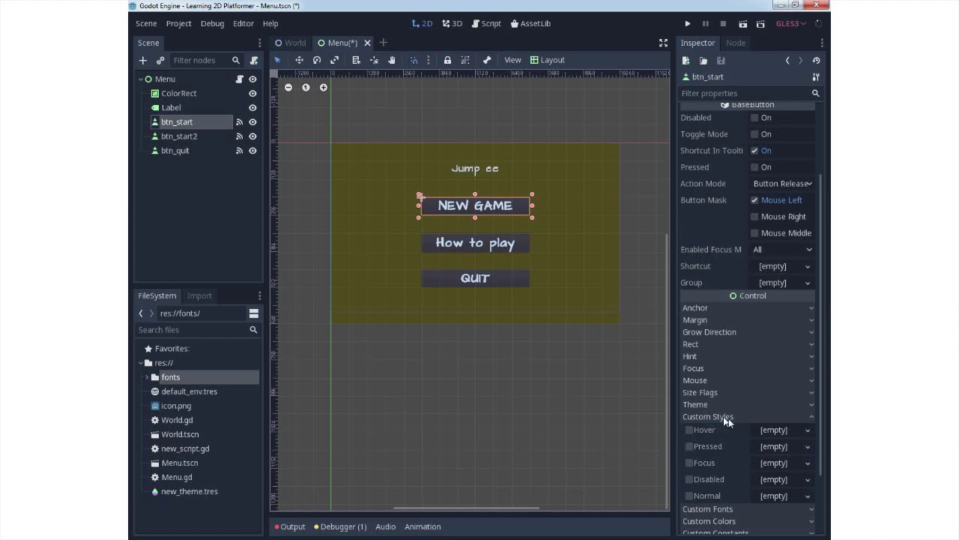
left_click(809, 430)
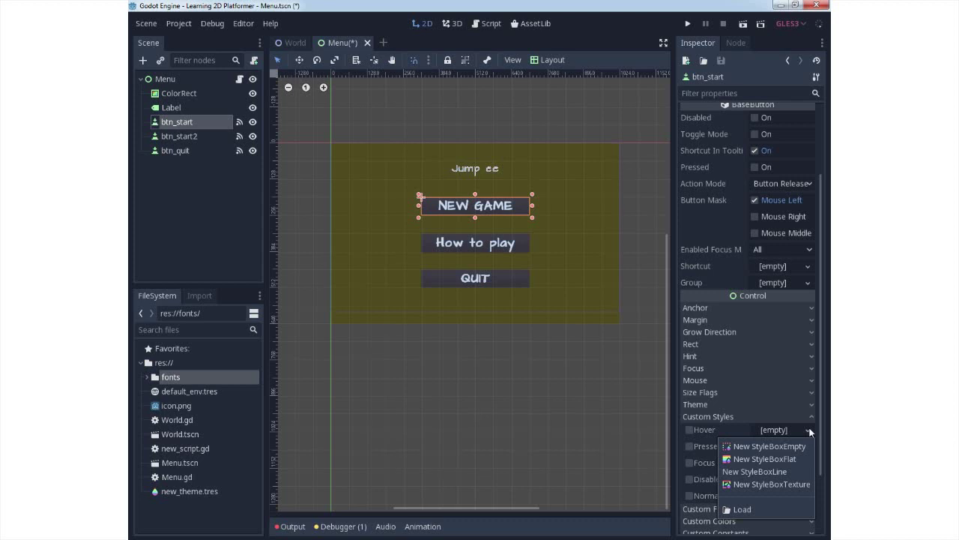
left_click(809, 430)
left_click(724, 418)
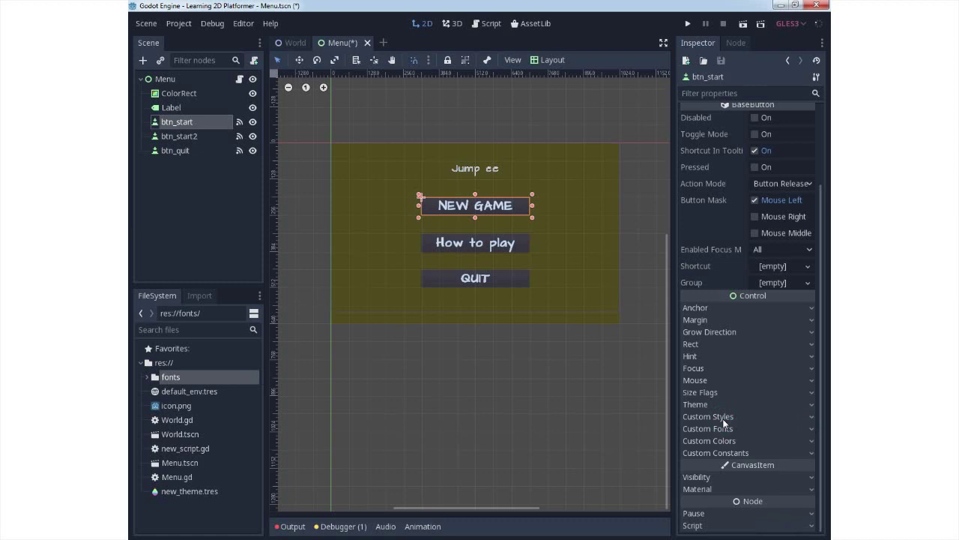
left_click(525, 349)
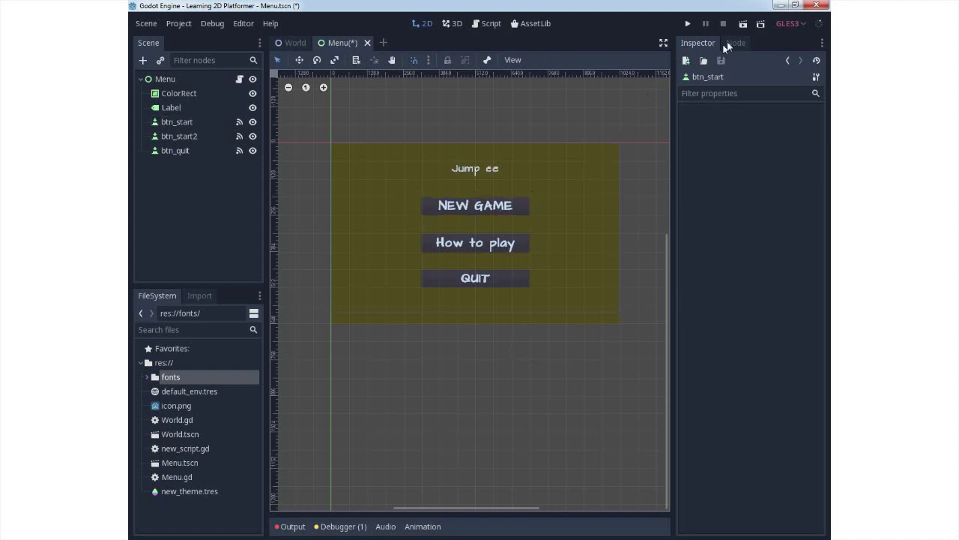
Step: Run the Menu scene, test the How to play button and close the game window
left_click(743, 23)
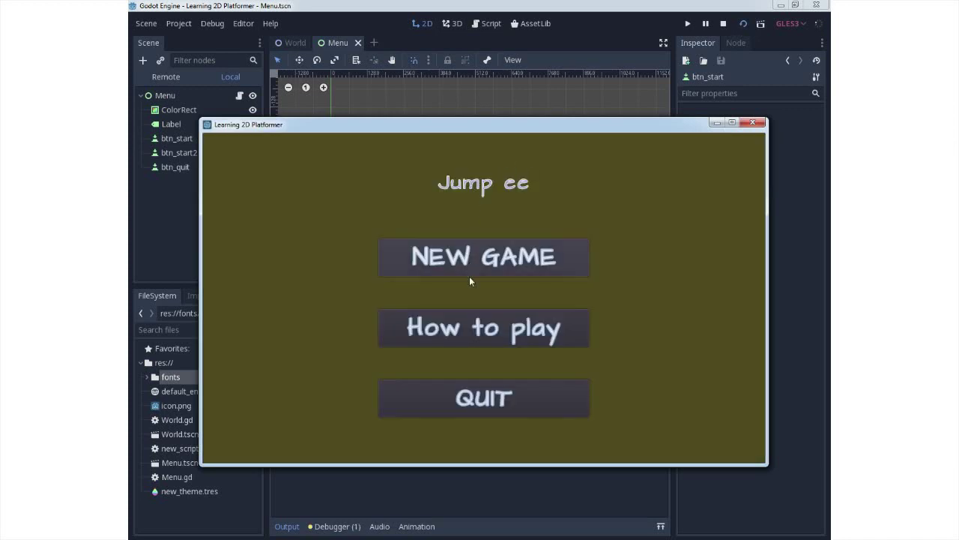
left_click(478, 346)
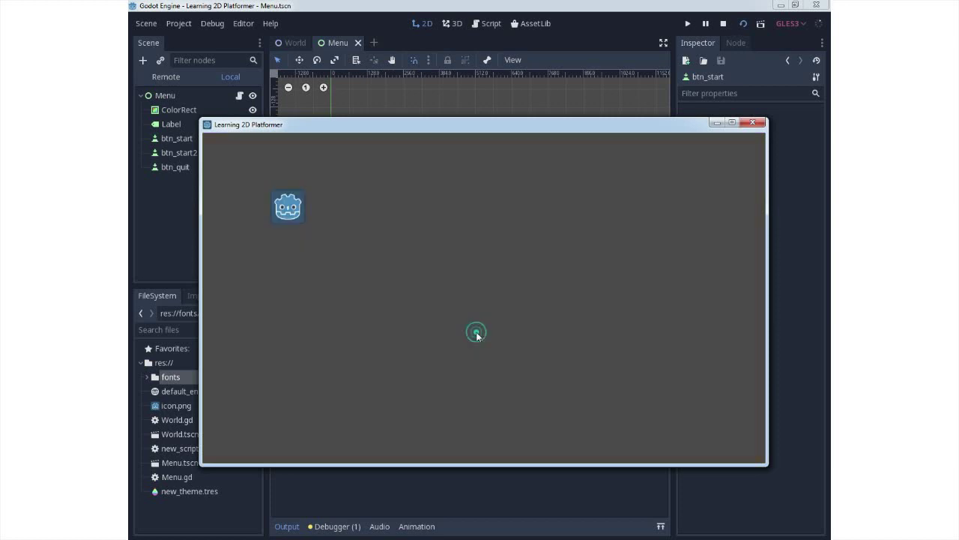
left_click(753, 123)
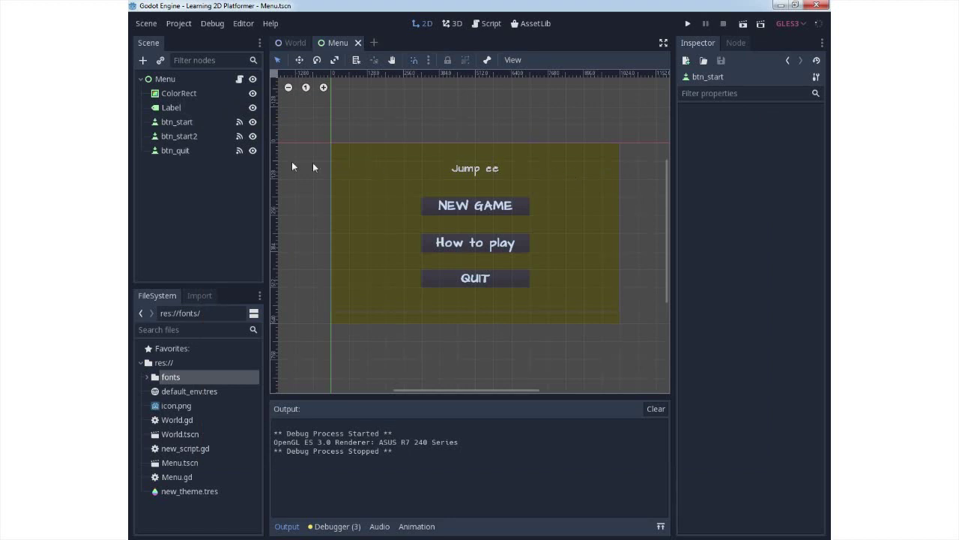
Step: Disconnect the How to play button's pressed signal from _on_btn_start_pressed
left_click(190, 138)
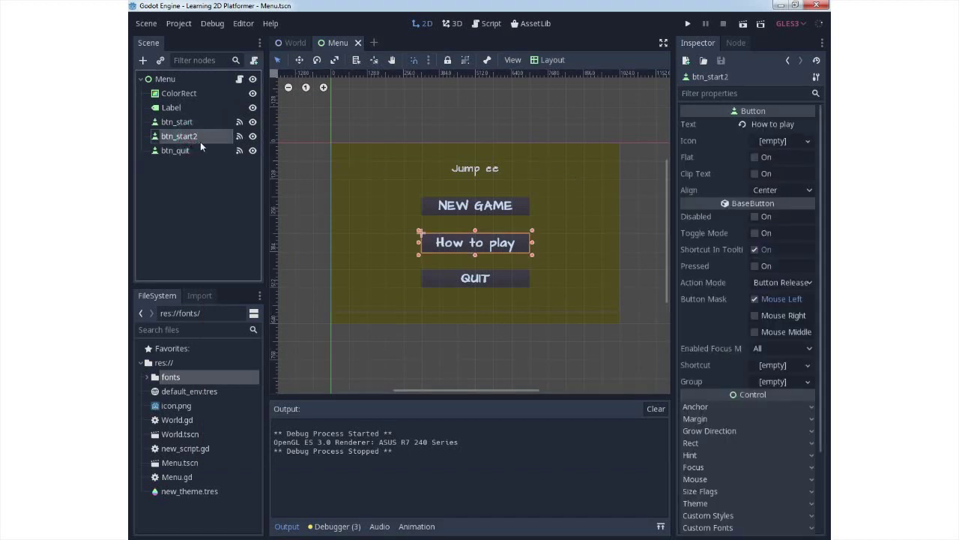
key("ctrl+F2")
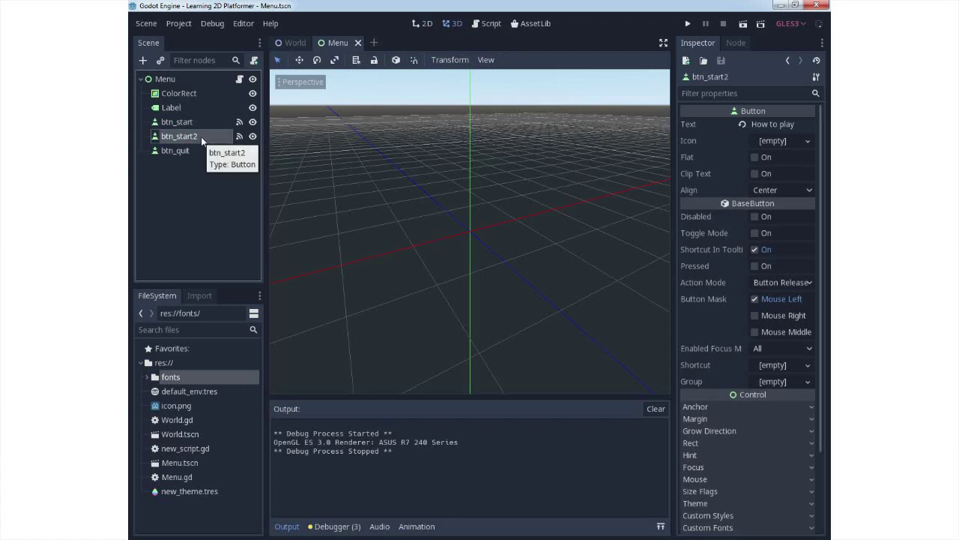
left_click(177, 80)
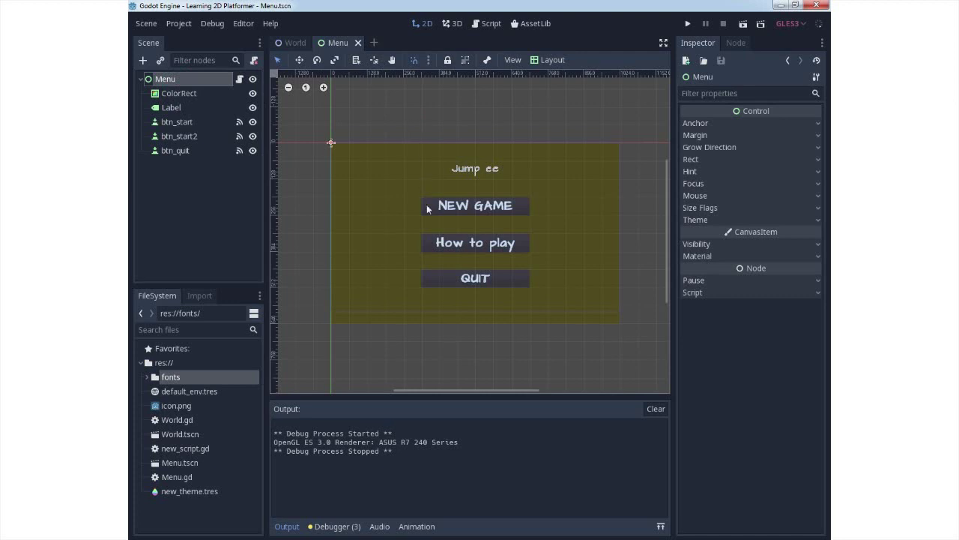
left_click(442, 244)
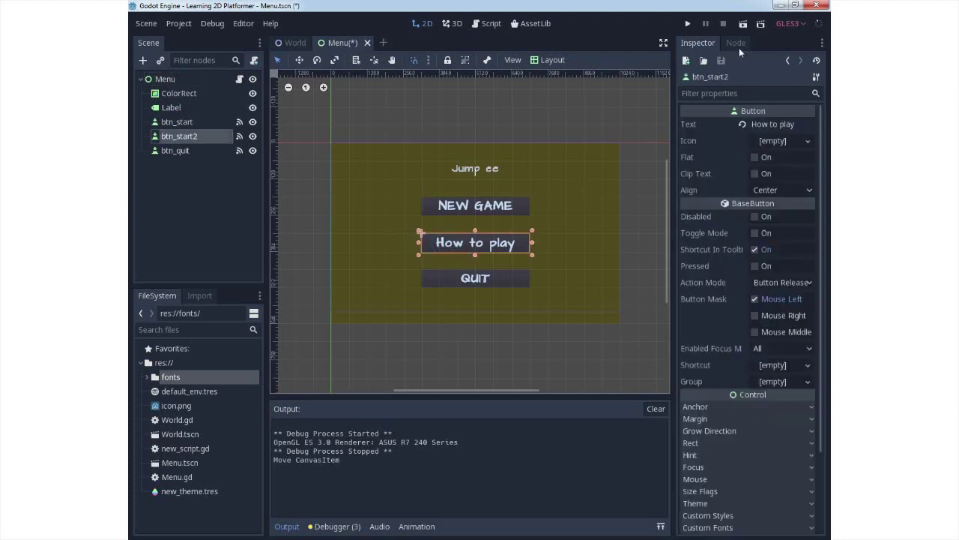
left_click(736, 43)
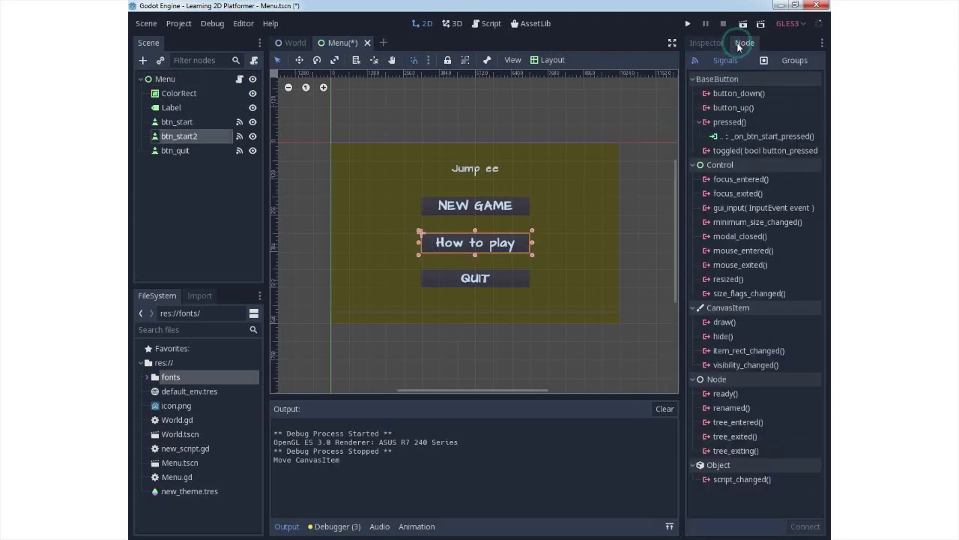
left_click(736, 135)
left_click(800, 526)
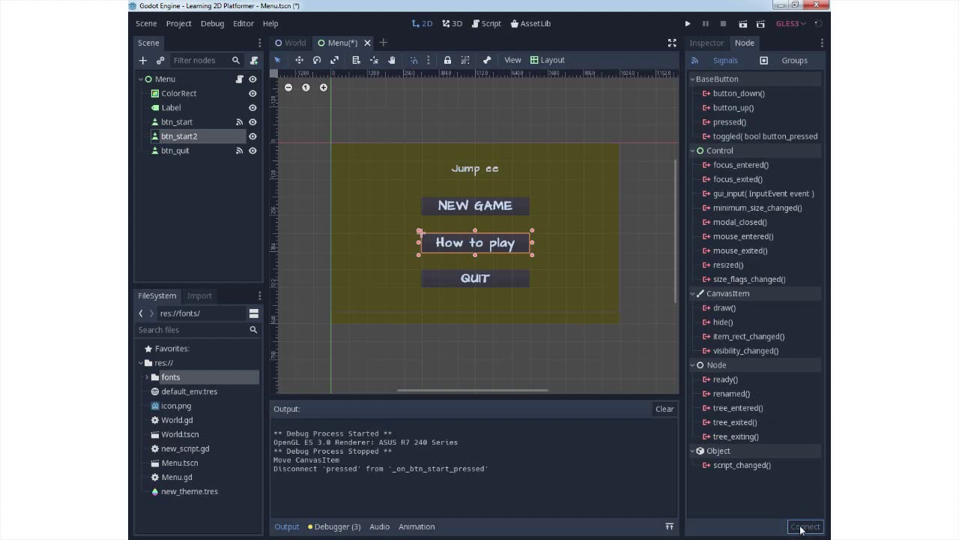
Step: Rename the How to play button node from btn_start2 to btn_inst
double_click(199, 136)
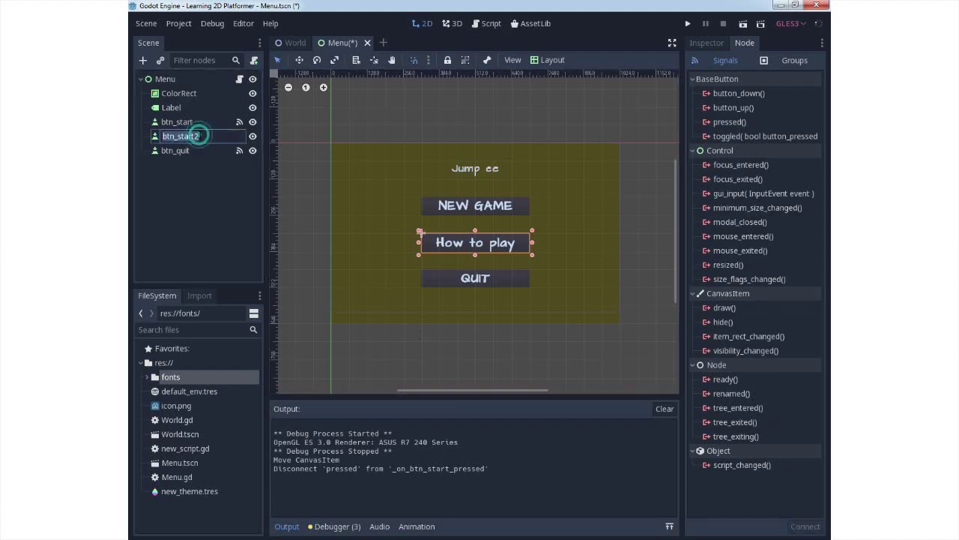
left_click(206, 135)
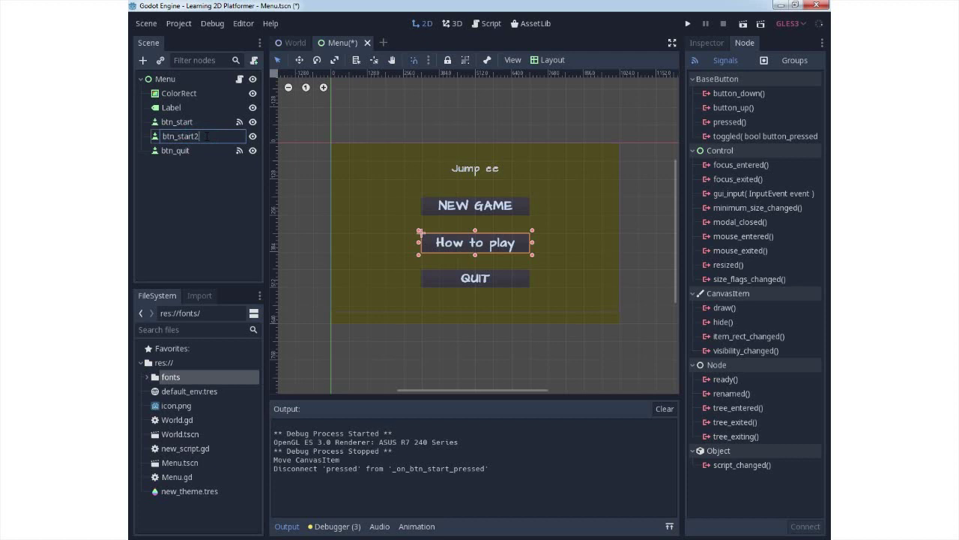
key("BackSpace")
key("BackSpace")
key("BackSpace")
key("BackSpace")
key("BackSpace")
key("BackSpace")
type("inst")
key("Return")
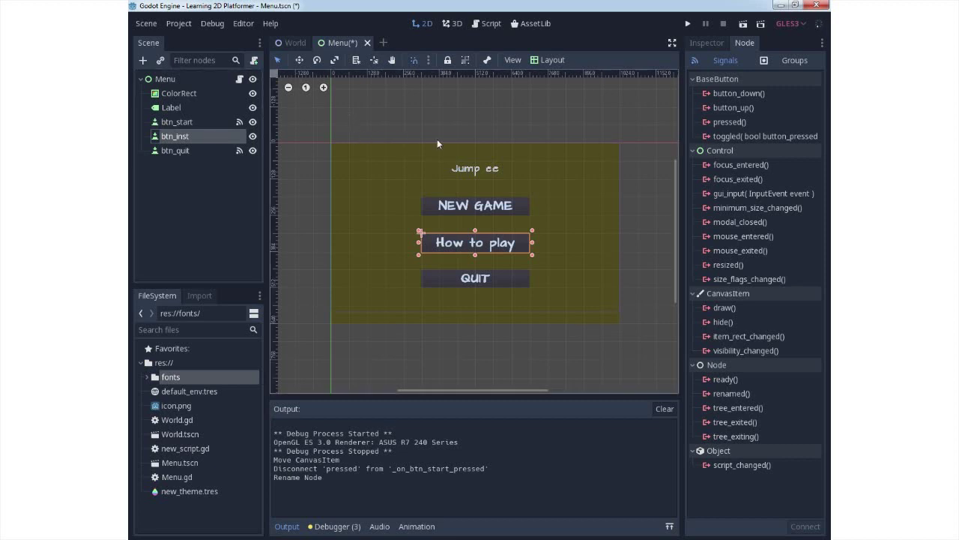
Step: Connect btn_inst's pressed signal to the Menu node with the method _on_btn_inst_pressed and return to the 2D view
left_click(729, 122)
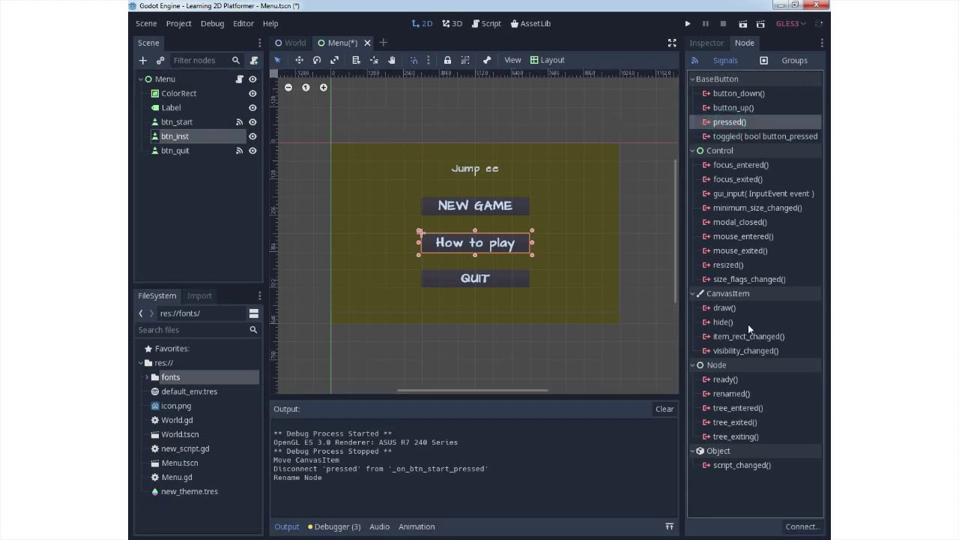
left_click(801, 525)
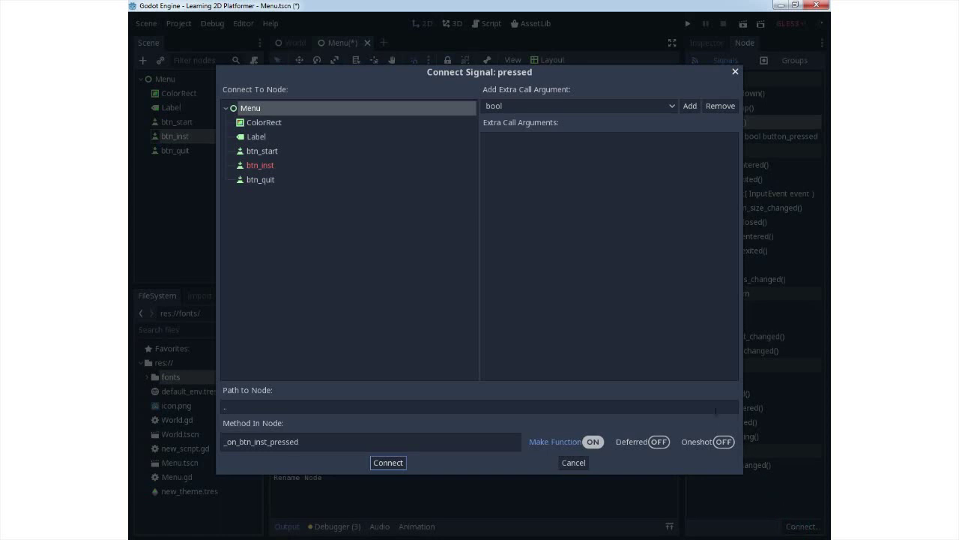
left_click(393, 464)
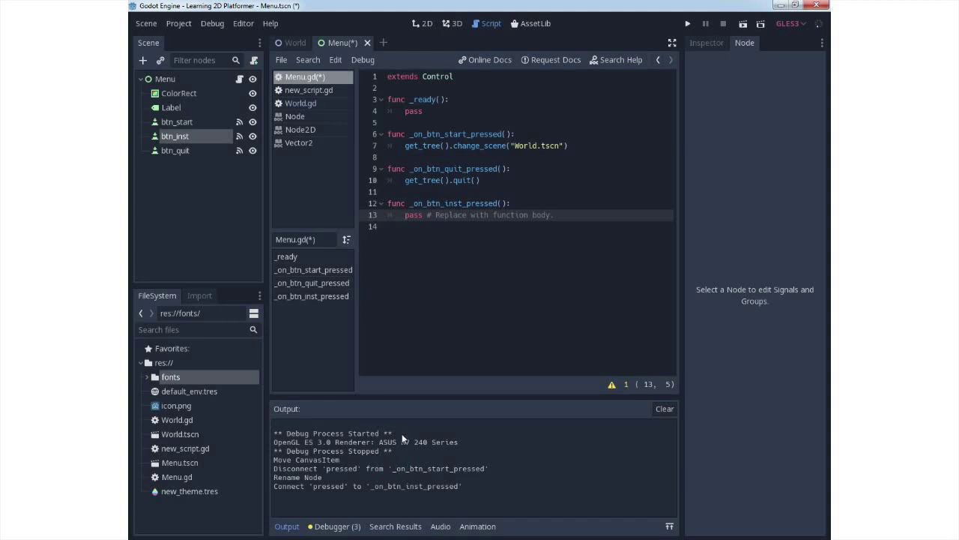
left_click(424, 23)
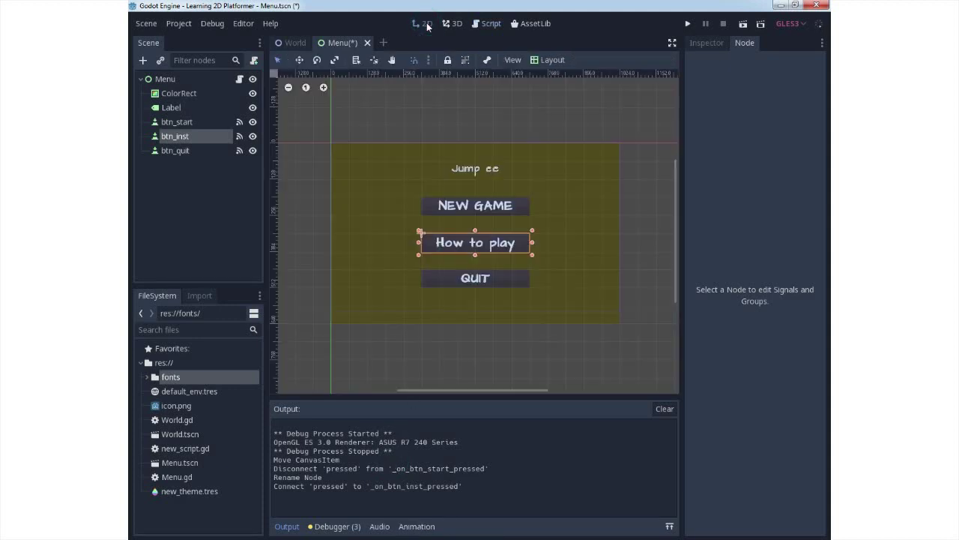
left_click(446, 125)
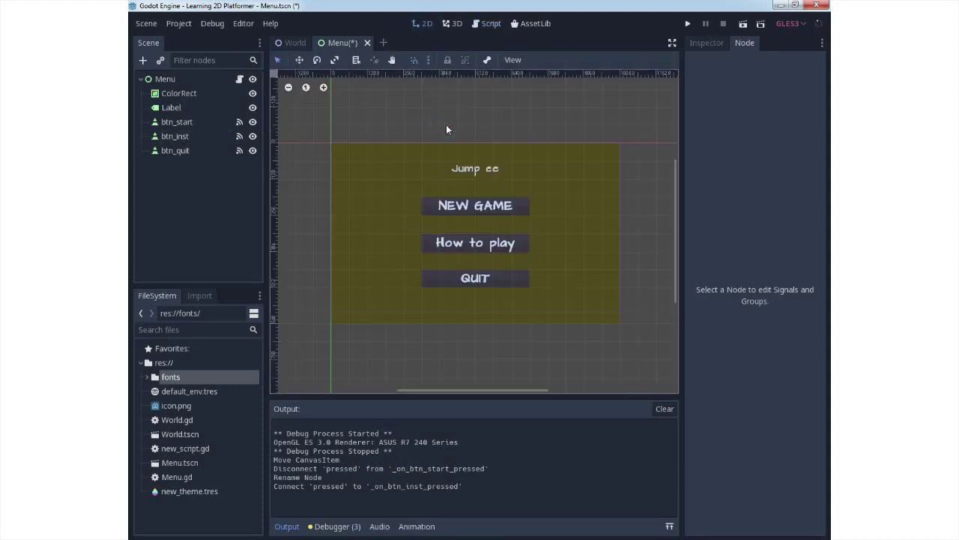
Step: Run the Menu scene again, start a new game from the menu and close the game window
left_click(739, 27)
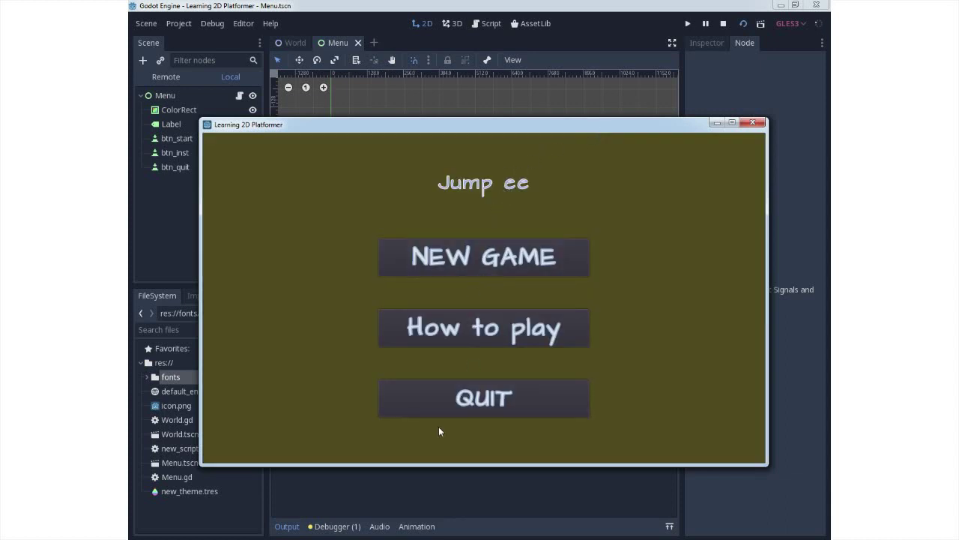
left_click(498, 256)
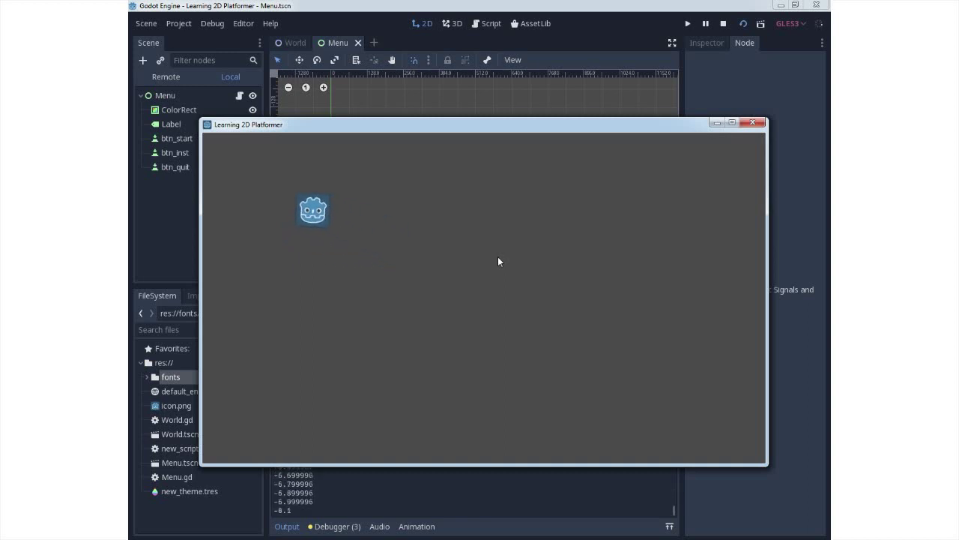
left_click(753, 123)
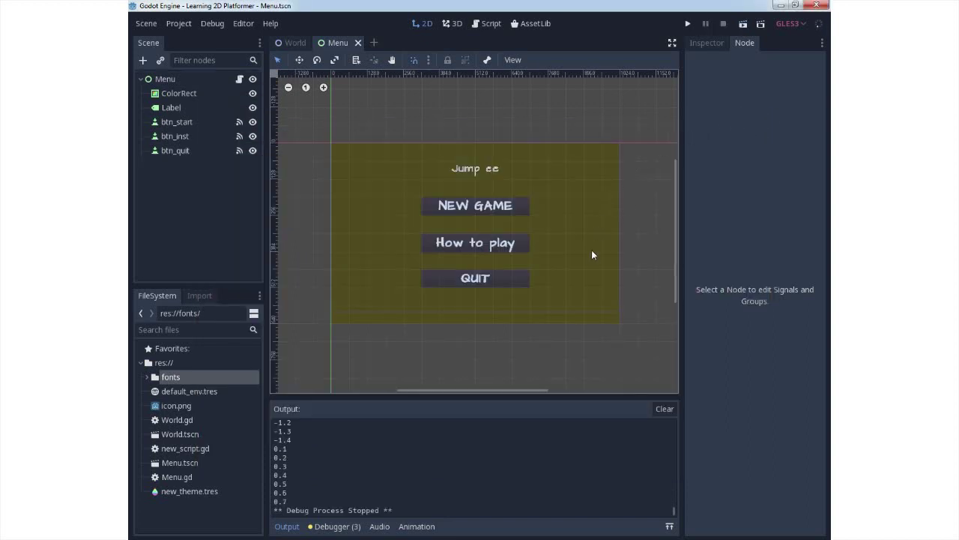